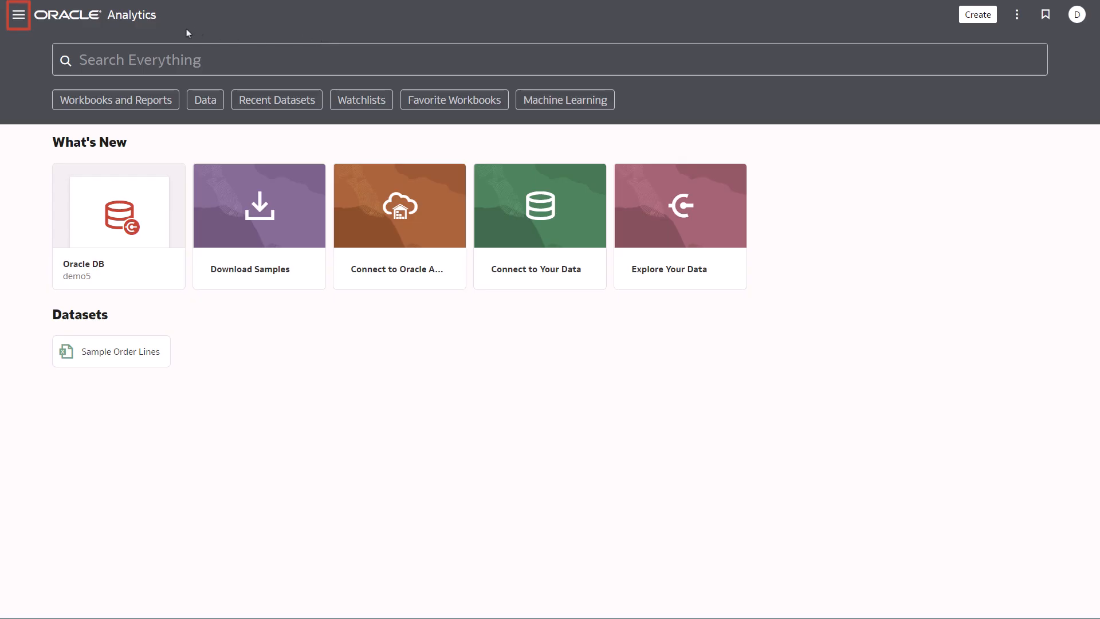
# - Inspect the general settings of the Oracle DB data connection and close them without saving
pyautogui.click(19, 14)
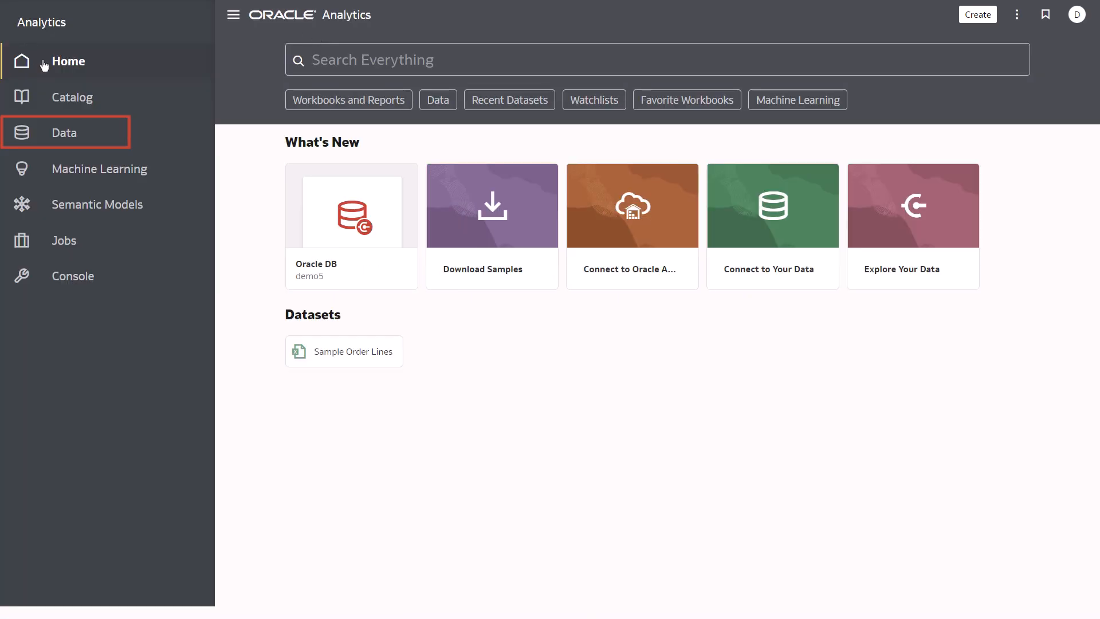
pyautogui.click(61, 136)
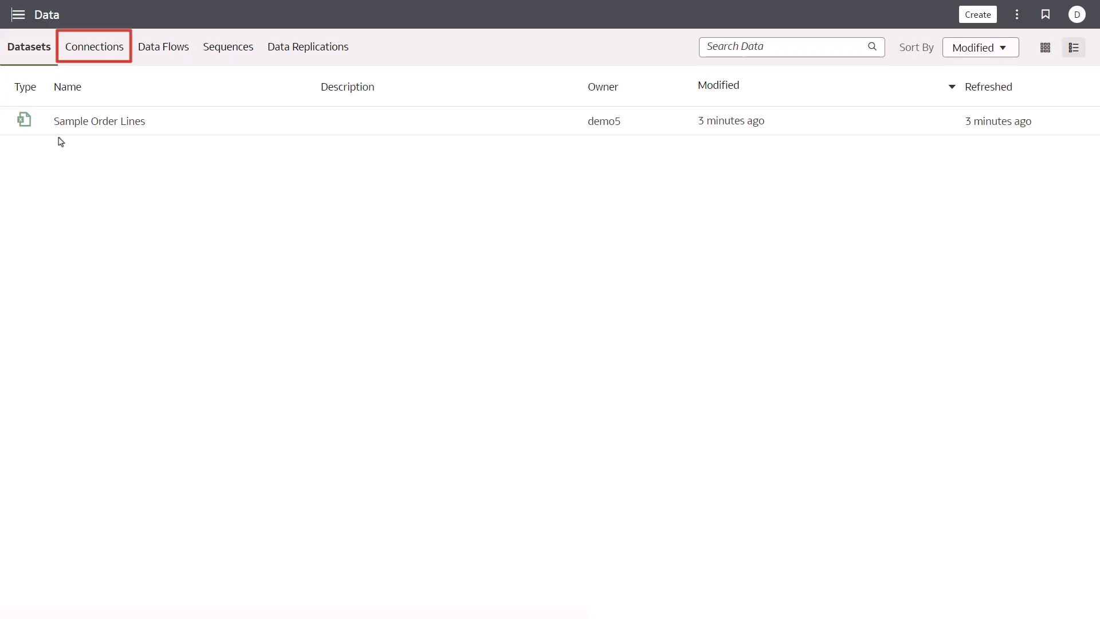
pyautogui.click(92, 46)
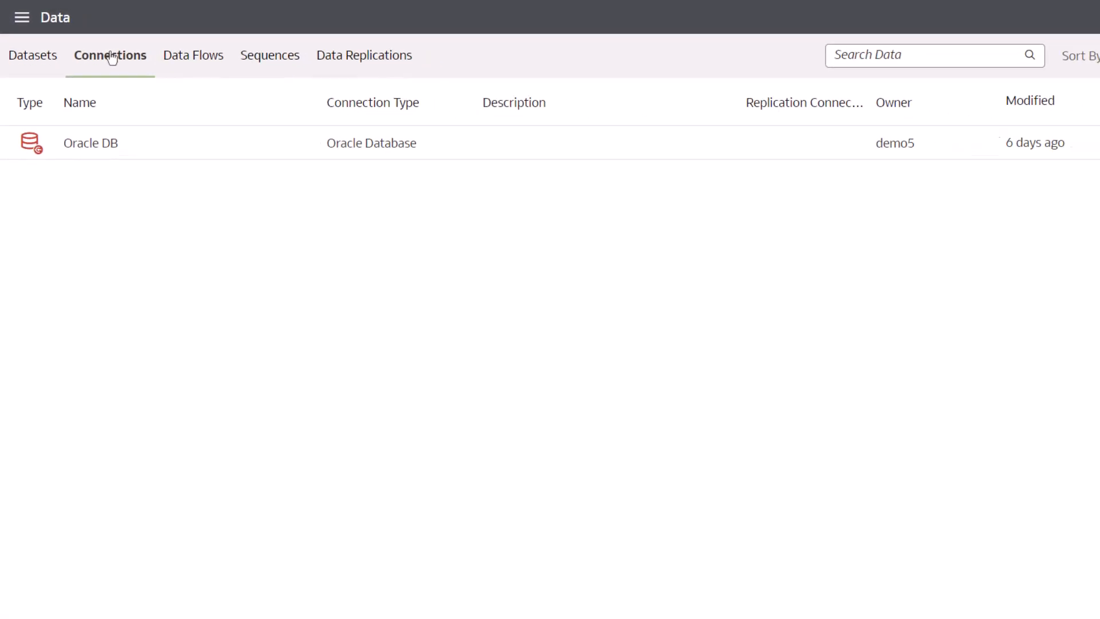
pyautogui.rightClick(60, 120)
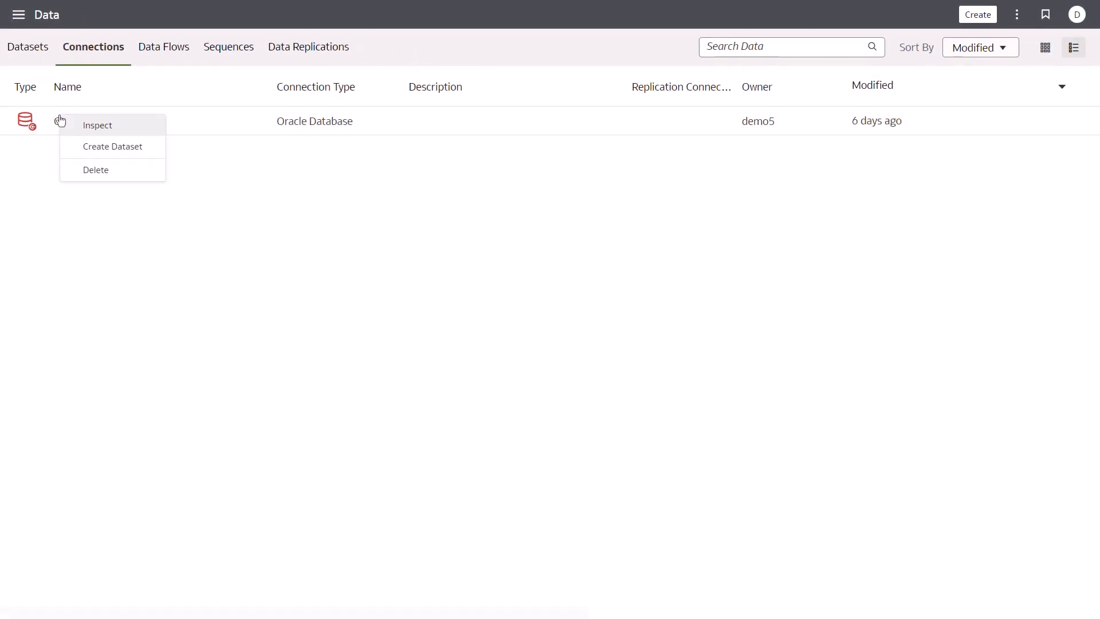
pyautogui.click(92, 131)
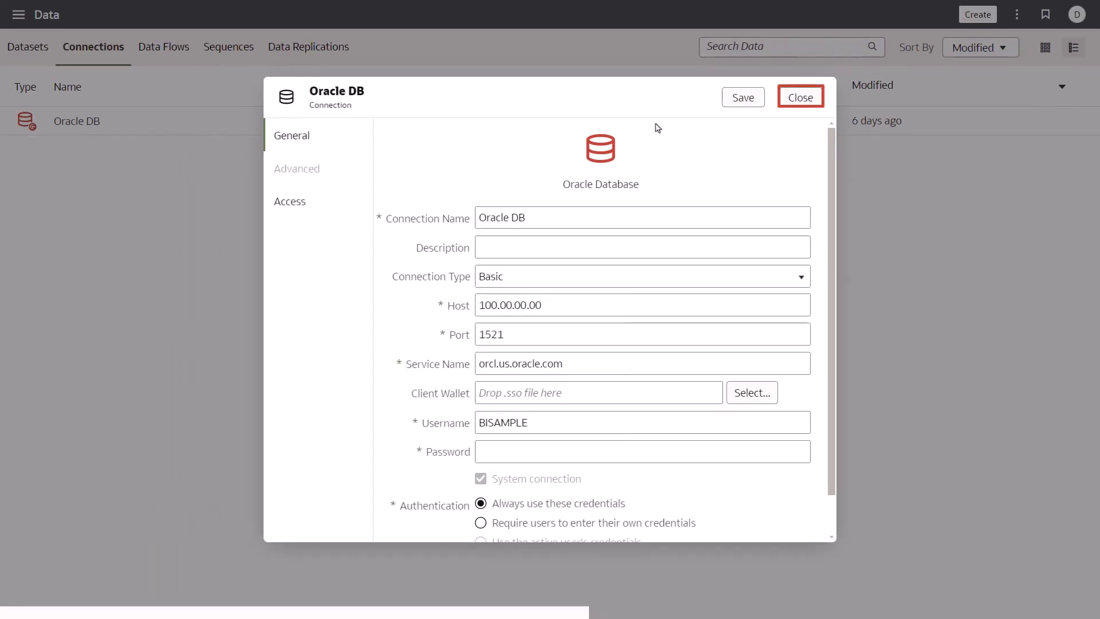
pyautogui.click(797, 99)
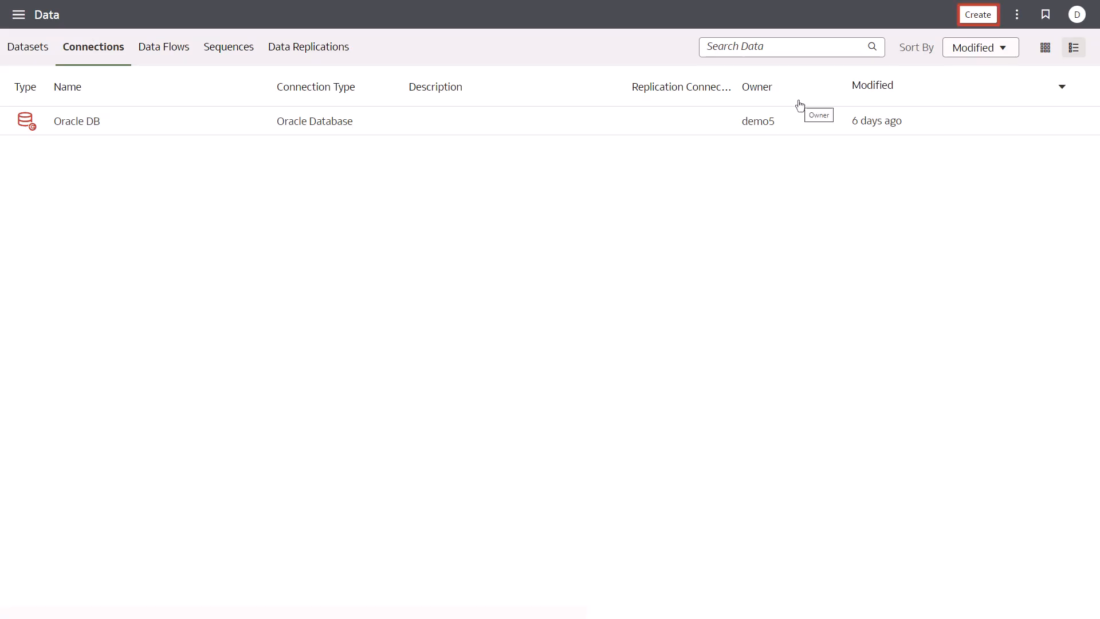
# - Create a semantic model named SampleSales, starting from an empty model
pyautogui.click(970, 16)
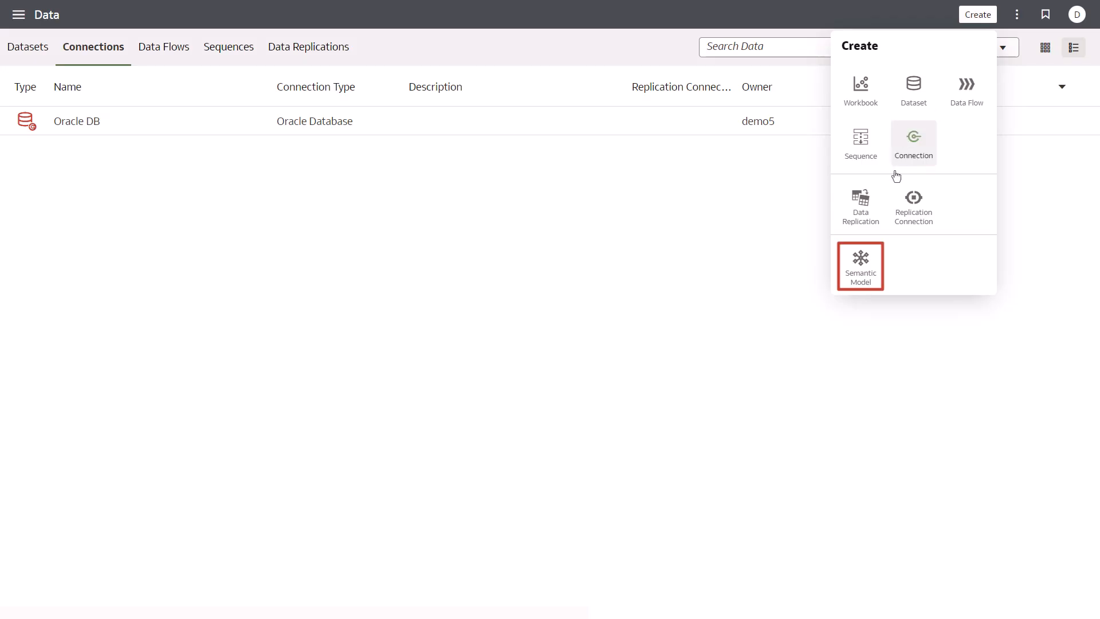
pyautogui.click(858, 261)
pyautogui.write('Sa')
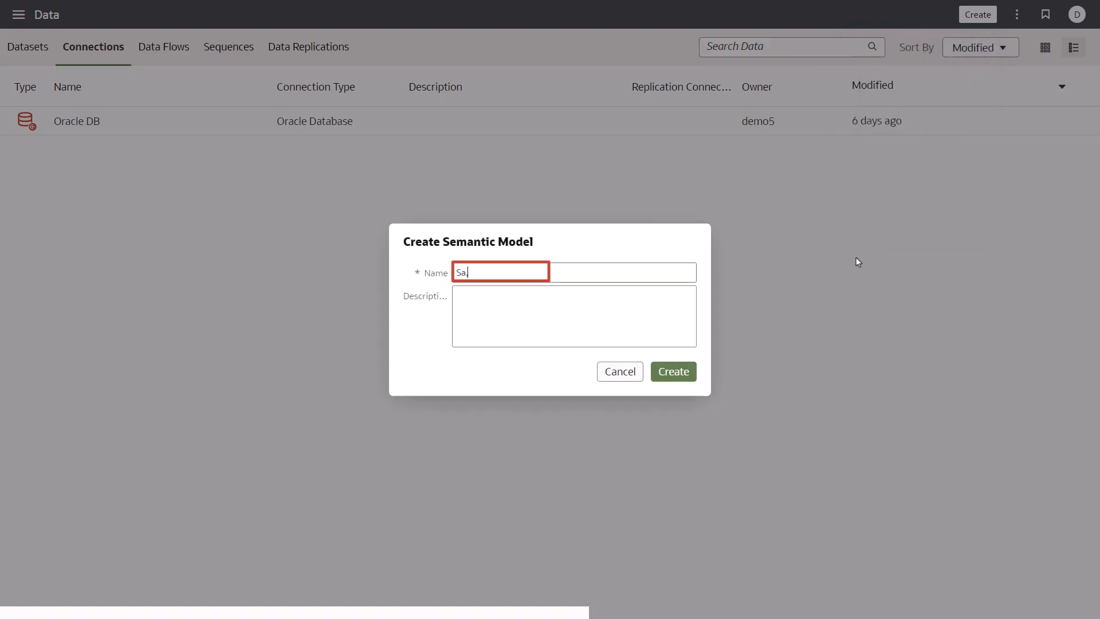
pyautogui.write('mpleSales')
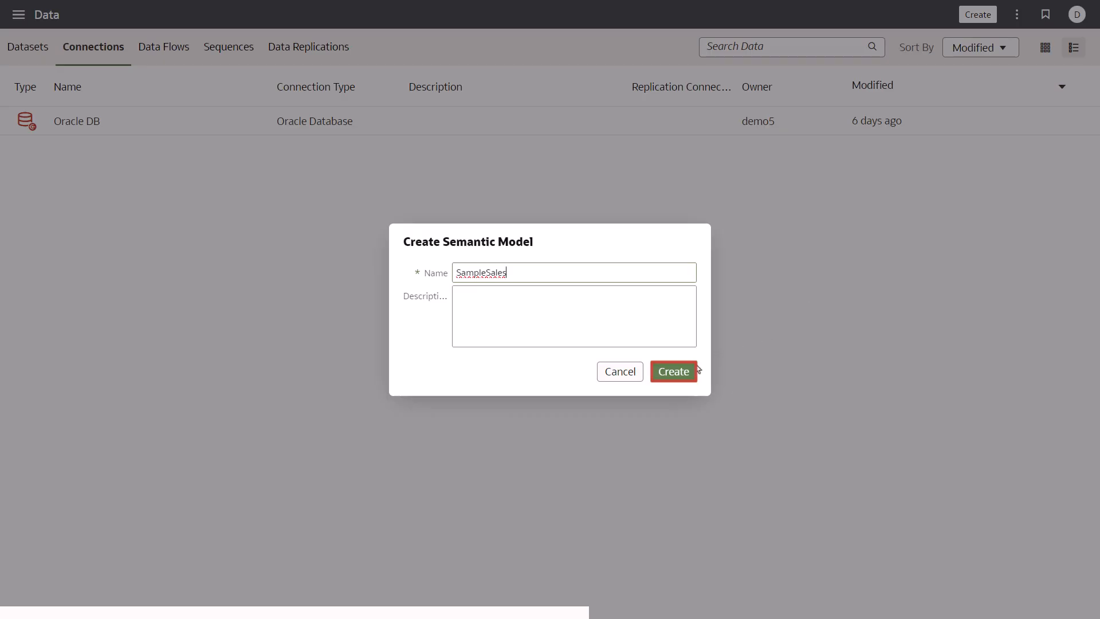
pyautogui.click(678, 372)
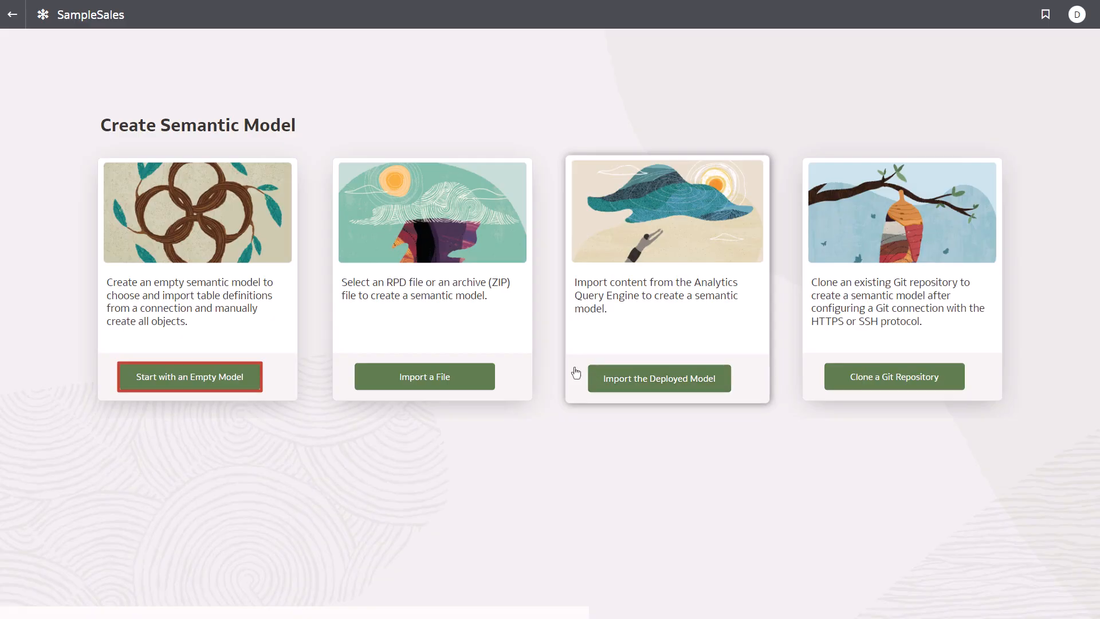
pyautogui.click(194, 380)
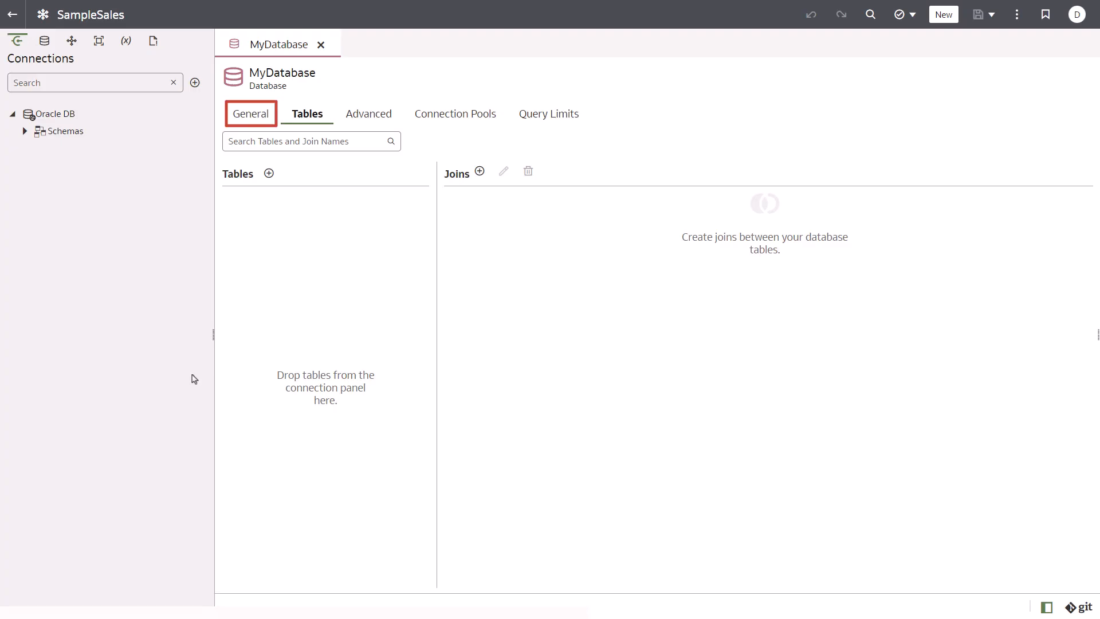
# - Rename the database MySampleSalesDB and save the semantic model
pyautogui.click(260, 125)
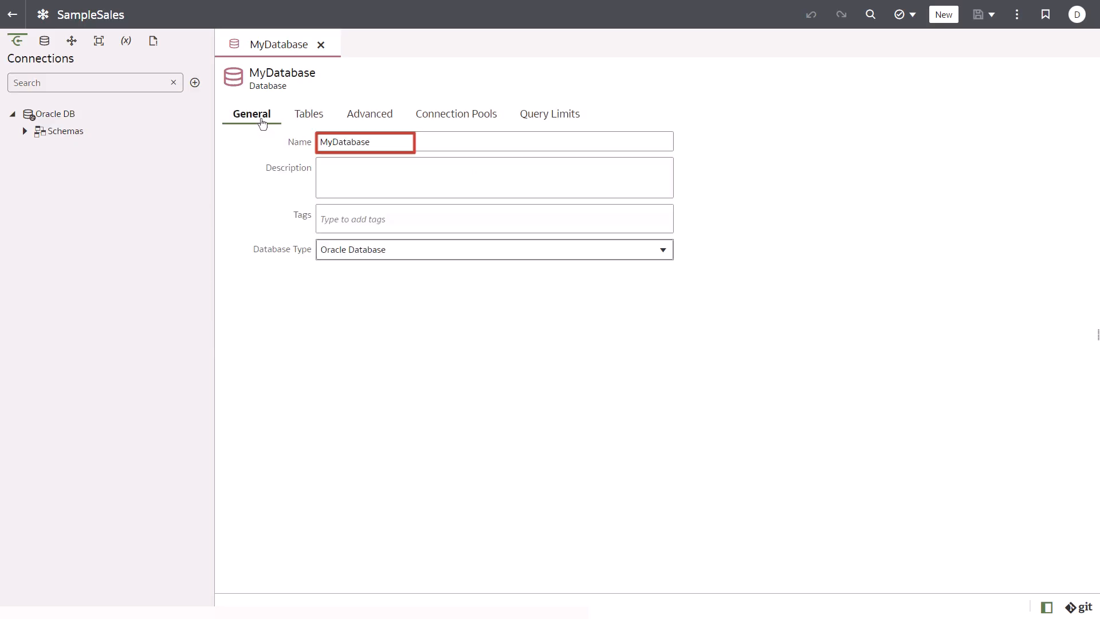
pyautogui.moveTo(408, 143); pyautogui.dragTo(333, 144)
pyautogui.write('SampleSalesDB')
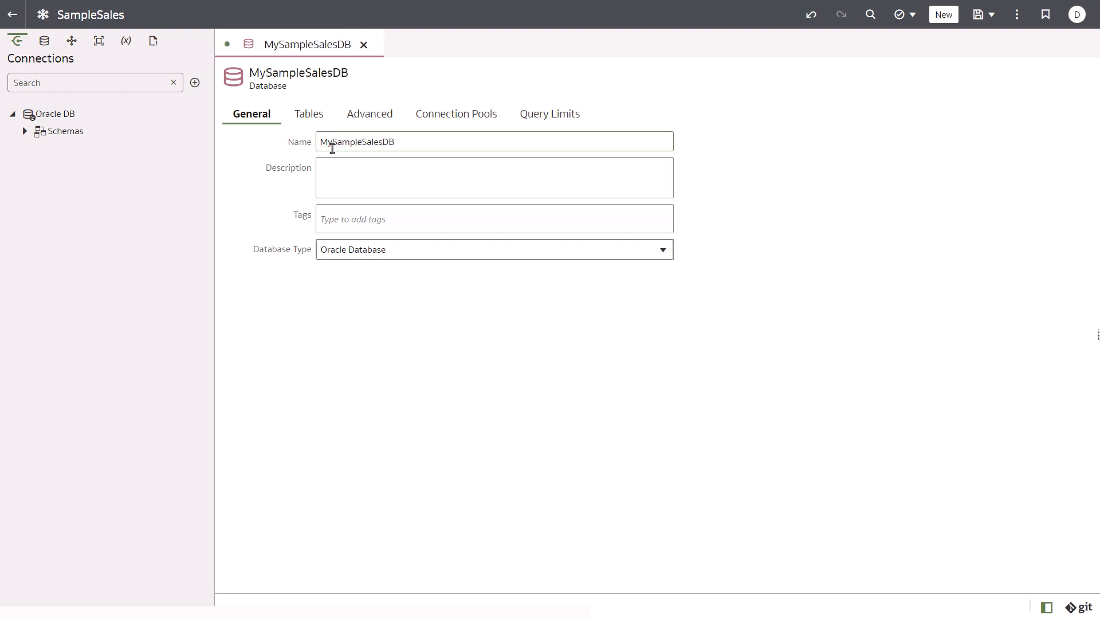
pyautogui.click(980, 18)
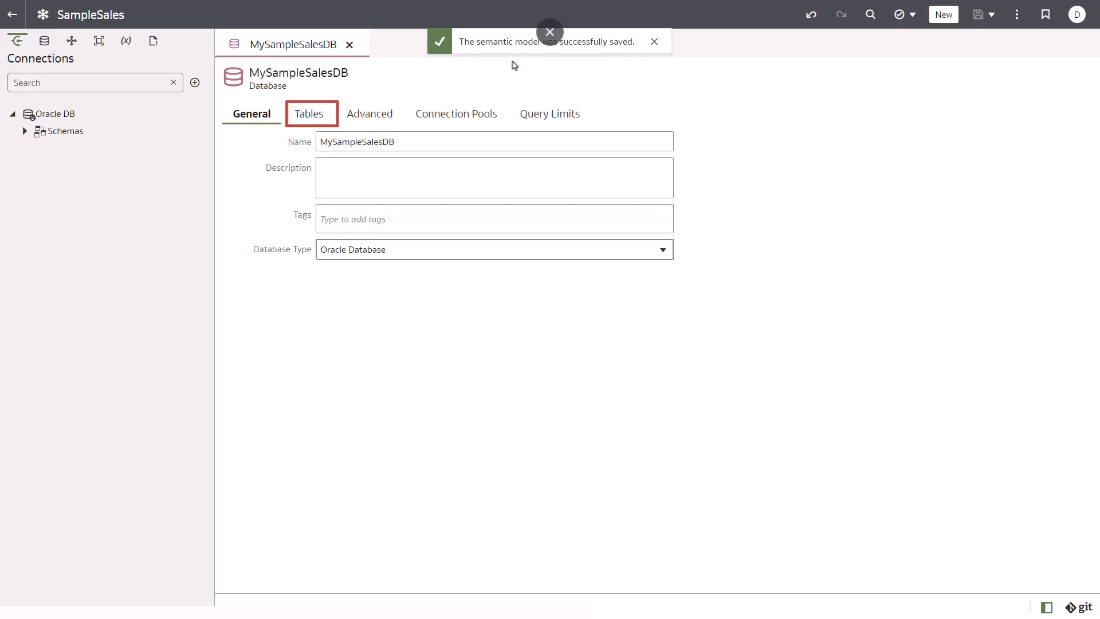
# - Show the database's table list, expand the BISAMPLE schema of the Oracle DB connection and filter the connection objects by SAMP_
pyautogui.click(308, 115)
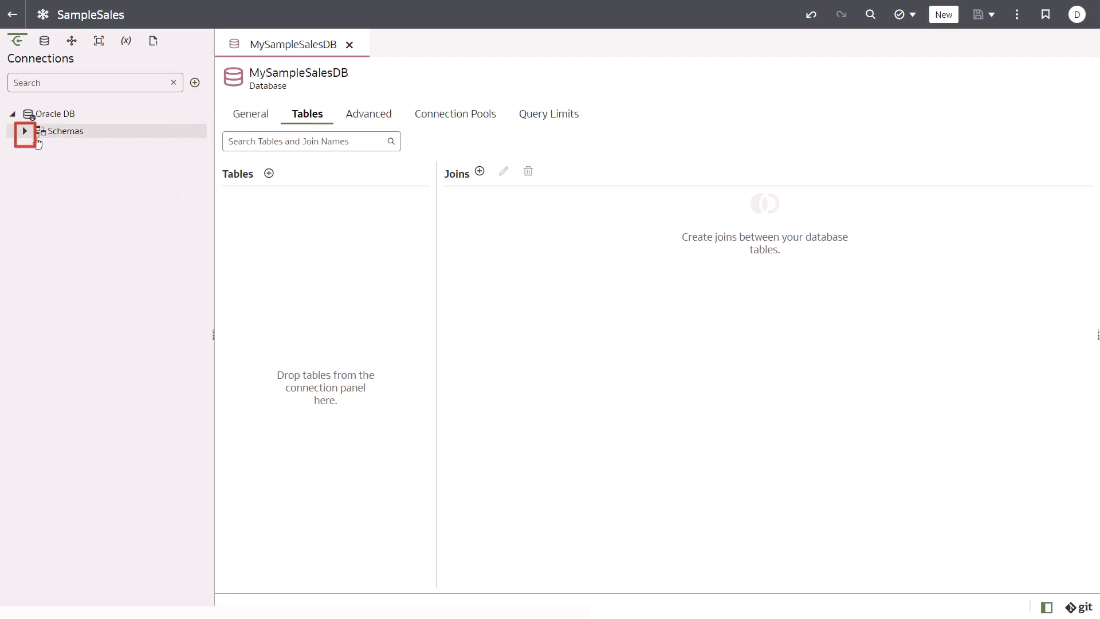
pyautogui.click(25, 131)
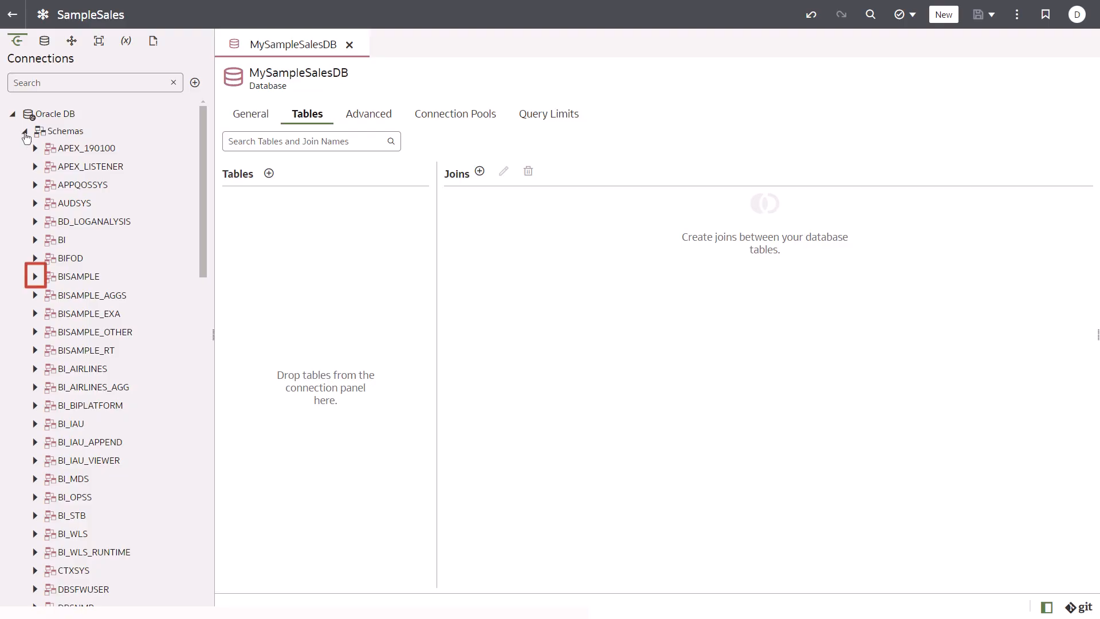
pyautogui.click(35, 277)
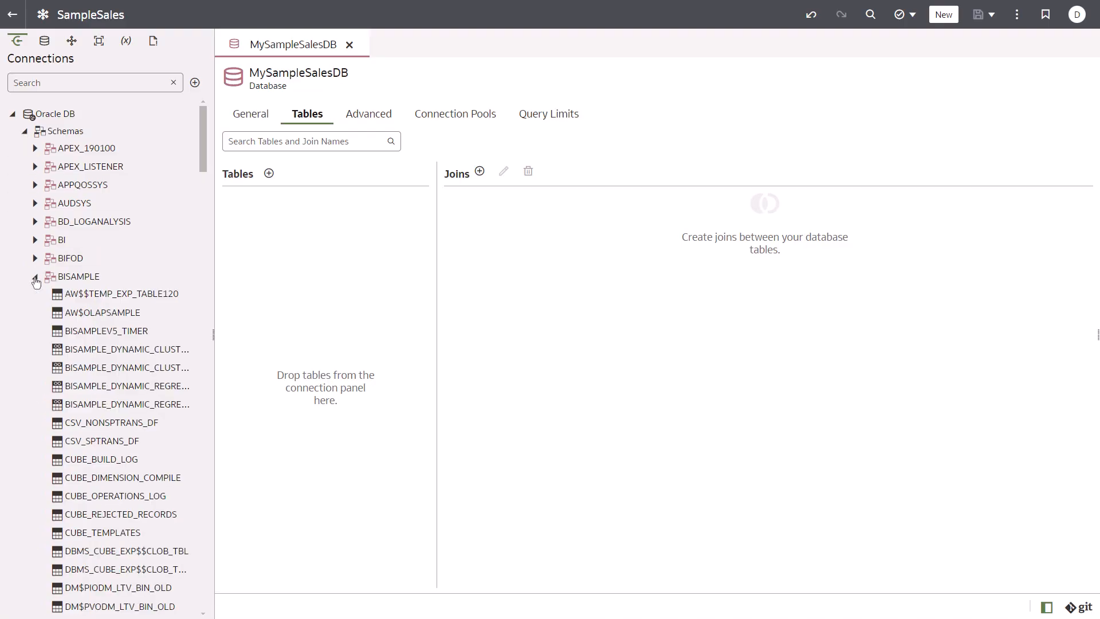
pyautogui.click(24, 82)
pyautogui.write('SAMP_')
pyautogui.press('Return')
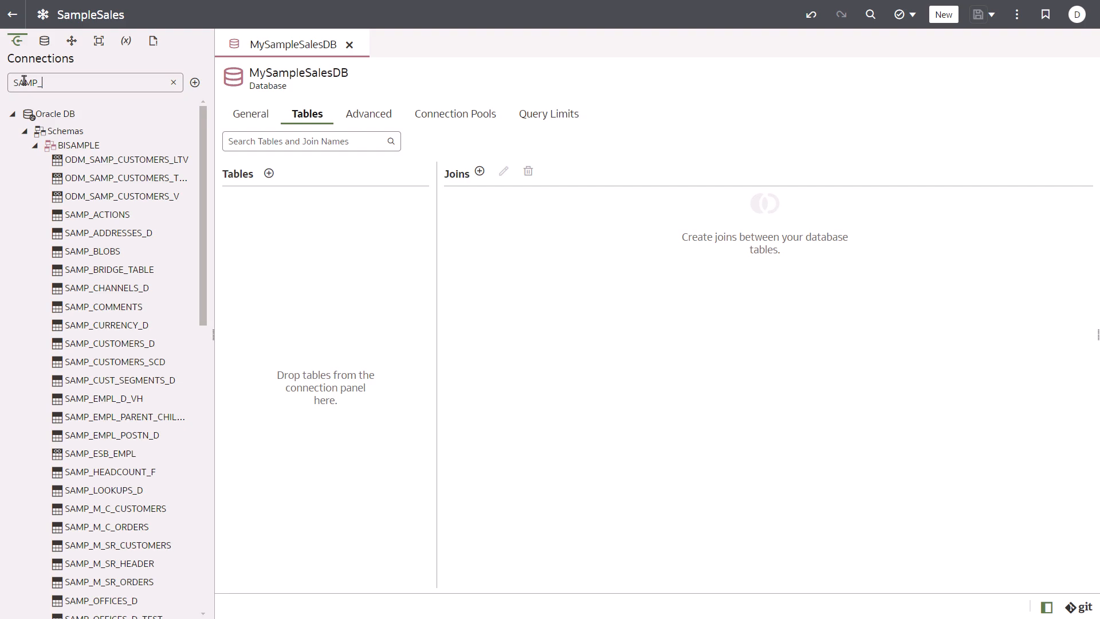
# - Add the tables SAMP_ADDRESSES_D, SAMP_CUSTOMERS_D, SAMP_PRODUCTS_D, SAMP_REVENUE_F and SAMP_TIME_DAY_D to the MySampleSalesDB database
pyautogui.click(120, 230)
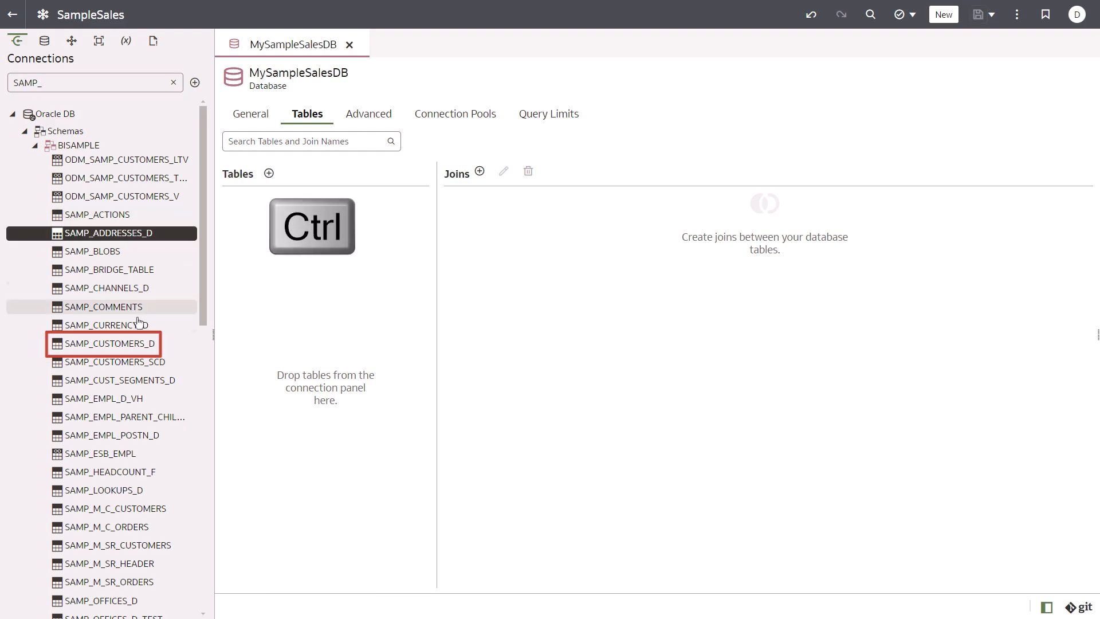
pyautogui.keyDown('ctrl'); pyautogui.click(130, 344); pyautogui.keyUp('ctrl')
pyautogui.scroll(-6, 131, 350)
pyautogui.scroll(-2, 130, 351)
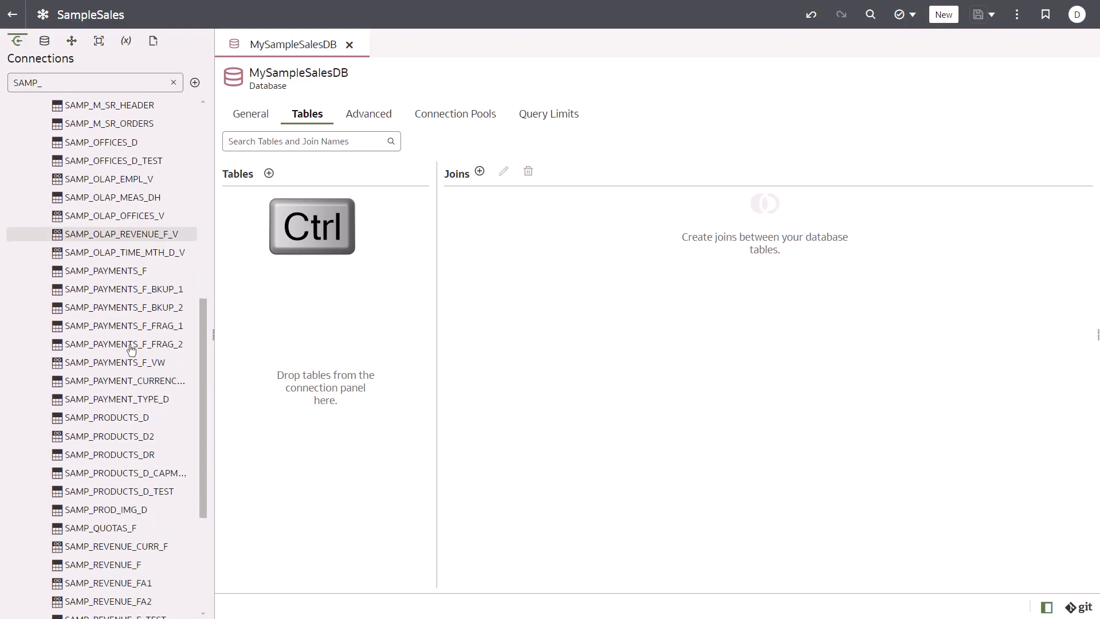
pyautogui.keyDown('ctrl'); pyautogui.click(113, 421); pyautogui.keyUp('ctrl')
pyautogui.scroll(-1, 113, 425)
pyautogui.scroll(-2, 113, 424)
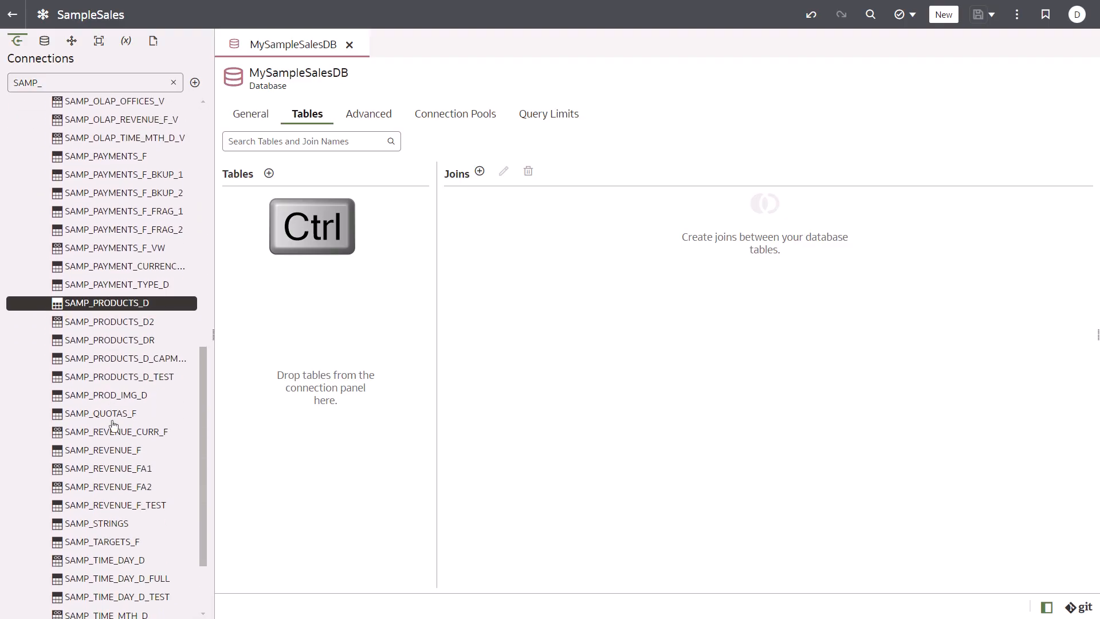
pyautogui.keyDown('ctrl'); pyautogui.click(113, 453); pyautogui.keyUp('ctrl')
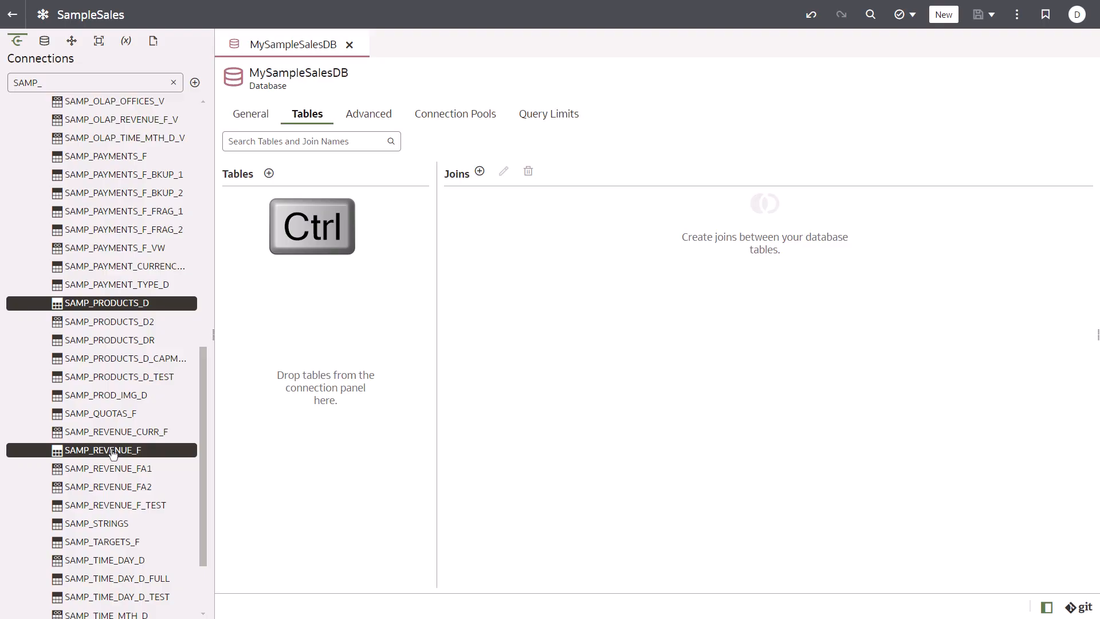
pyautogui.scroll(-2, 112, 456)
pyautogui.keyDown('ctrl'); pyautogui.click(170, 460); pyautogui.keyUp('ctrl')
pyautogui.moveTo(170, 459); pyautogui.dragTo(302, 439)
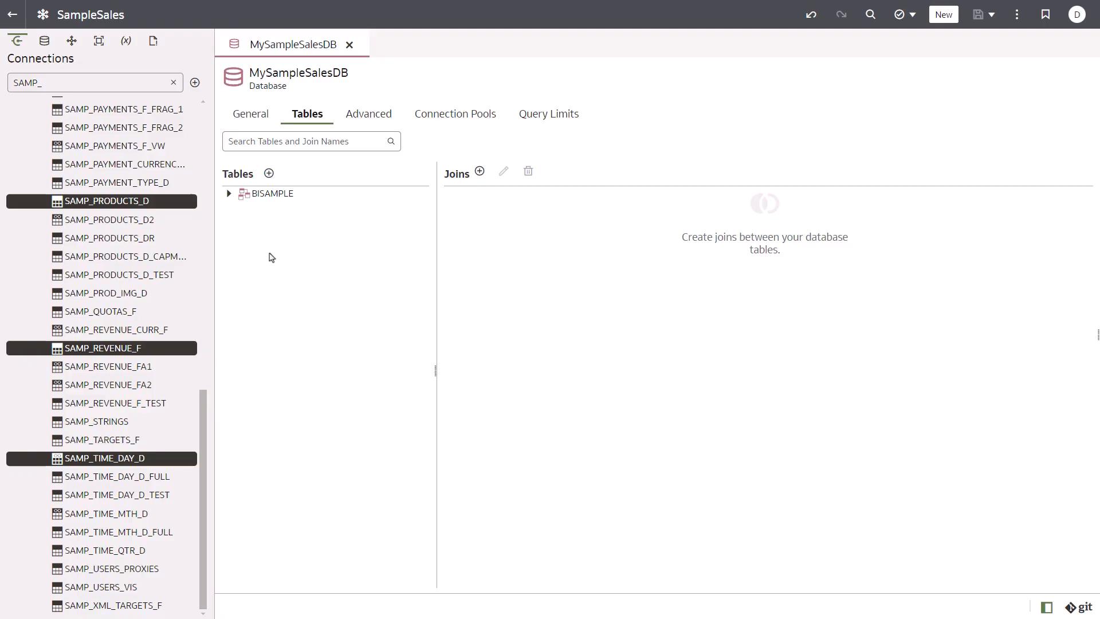
# - Create a physical table alias named D1 Time from SAMP_TIME_DAY_D in the BISAMPLE schema
pyautogui.click(229, 195)
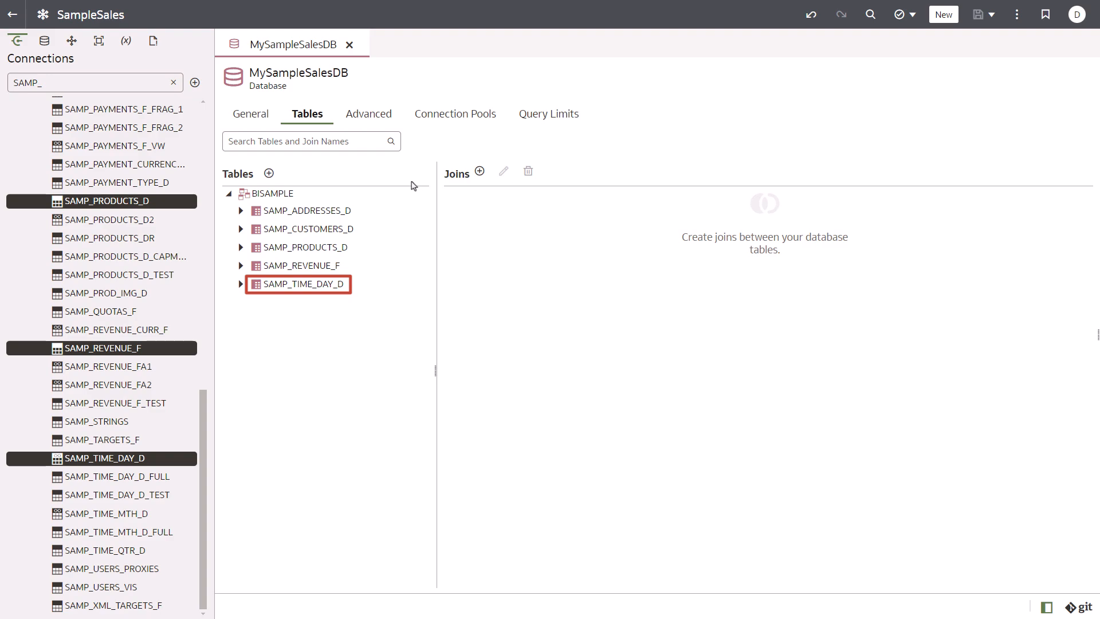
pyautogui.rightClick(267, 286)
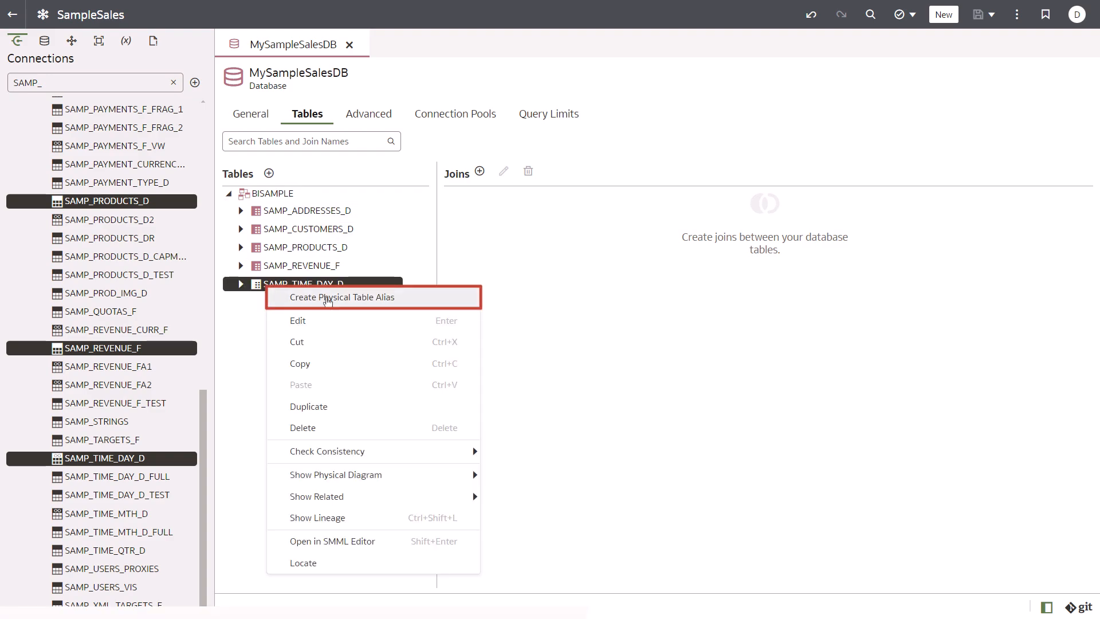
pyautogui.click(327, 298)
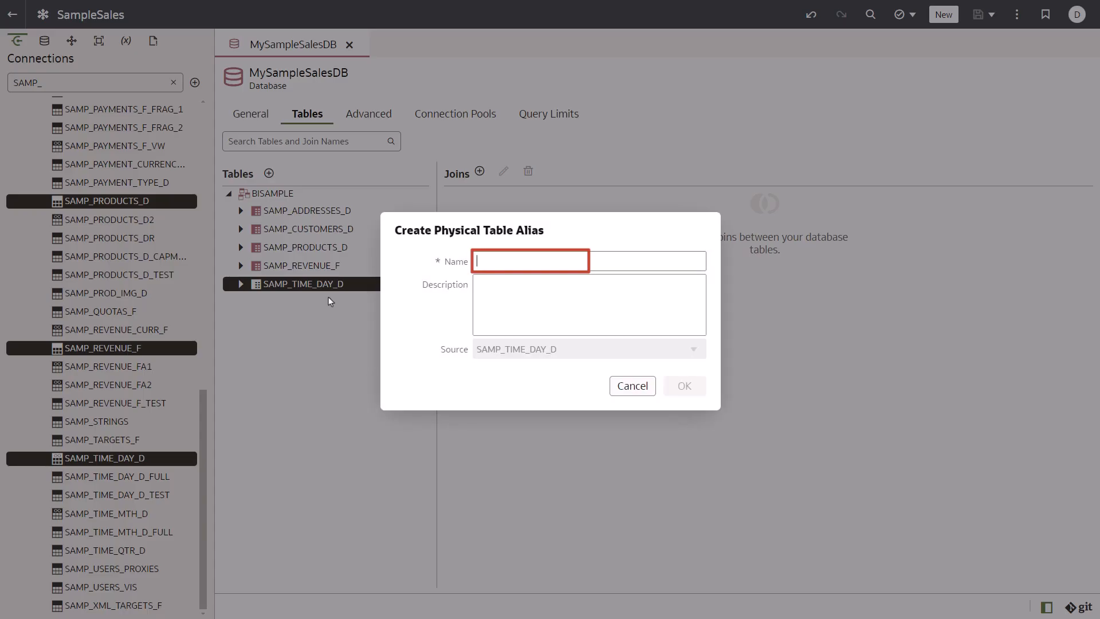
pyautogui.write('D1 Time')
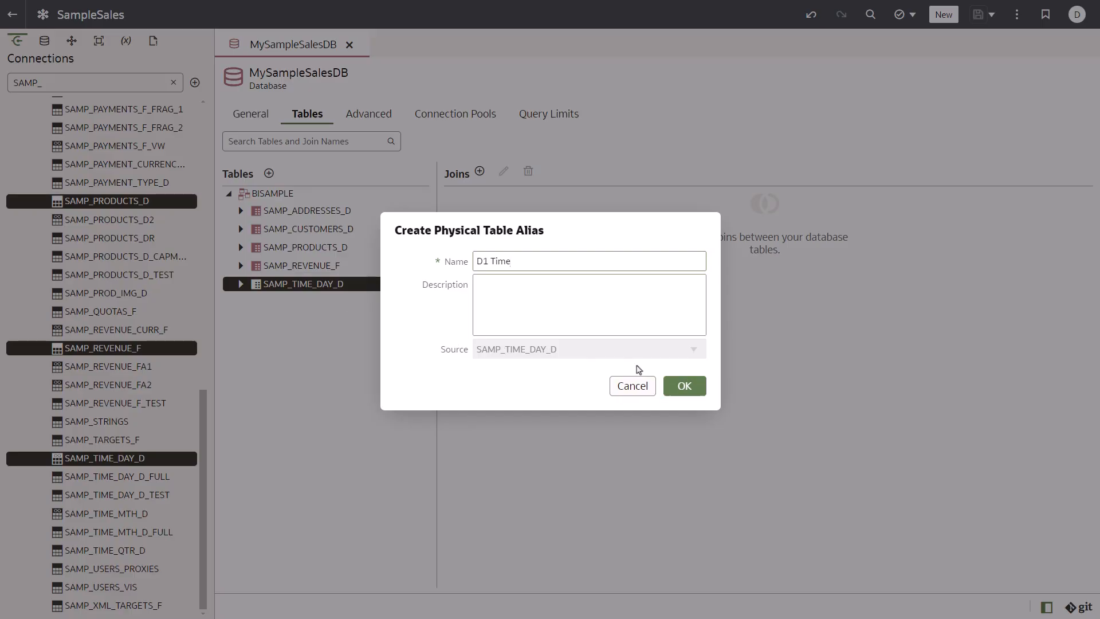
pyautogui.click(685, 386)
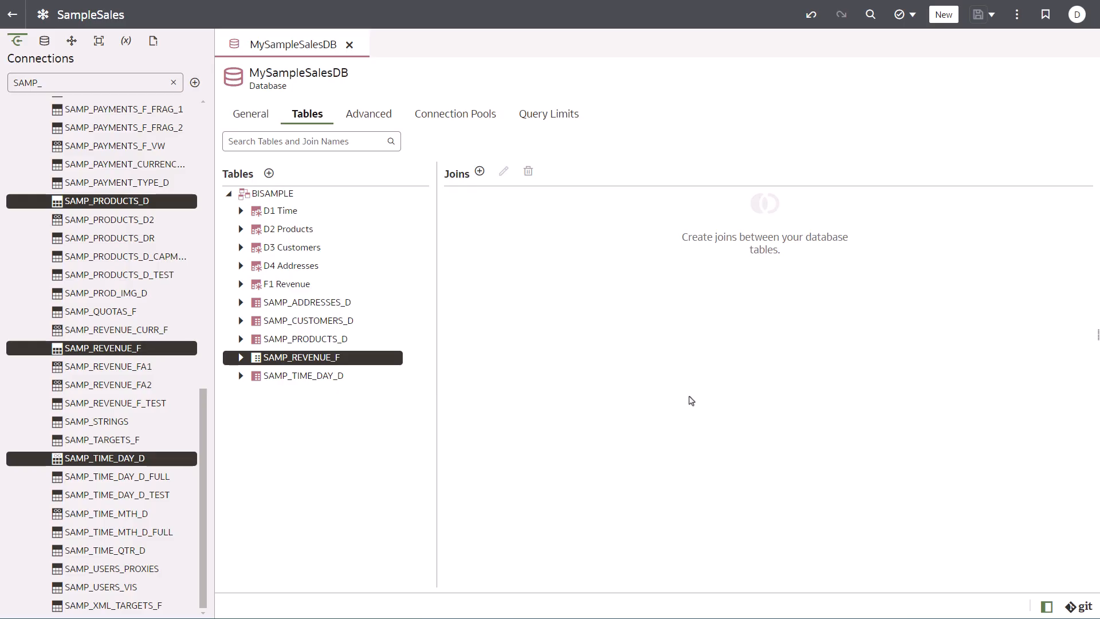
# - Show the physical diagram of the five aliases D1 Time, D2 Products, D3 Customers, D4 Addresses and F1 Revenue
pyautogui.press('ctrl')
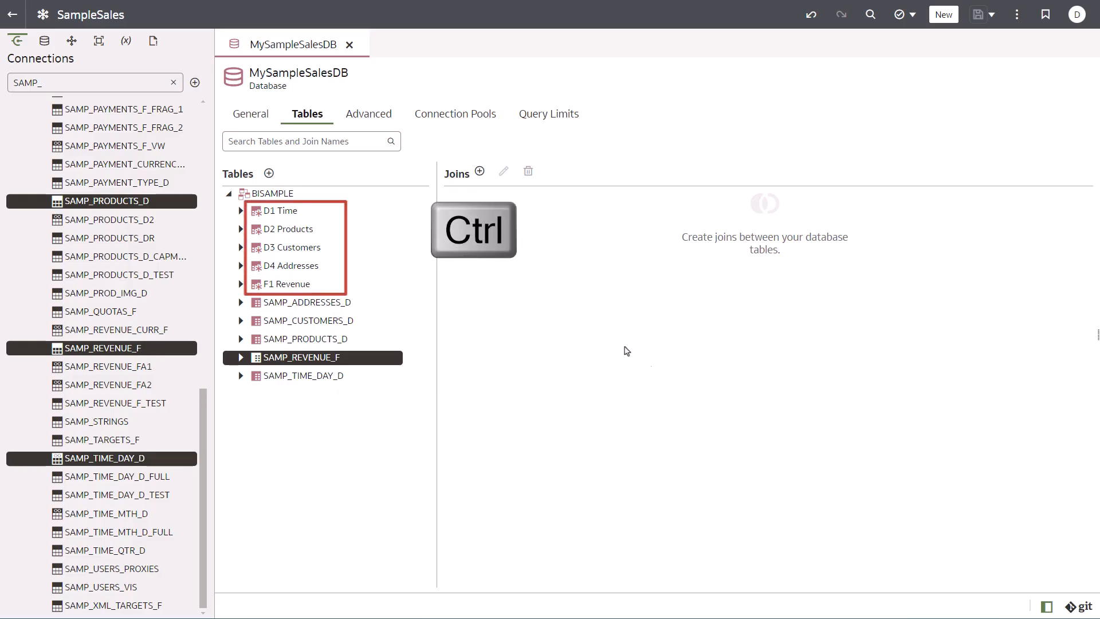
pyautogui.keyDown('ctrl'); pyautogui.click(372, 218); pyautogui.keyUp('ctrl')
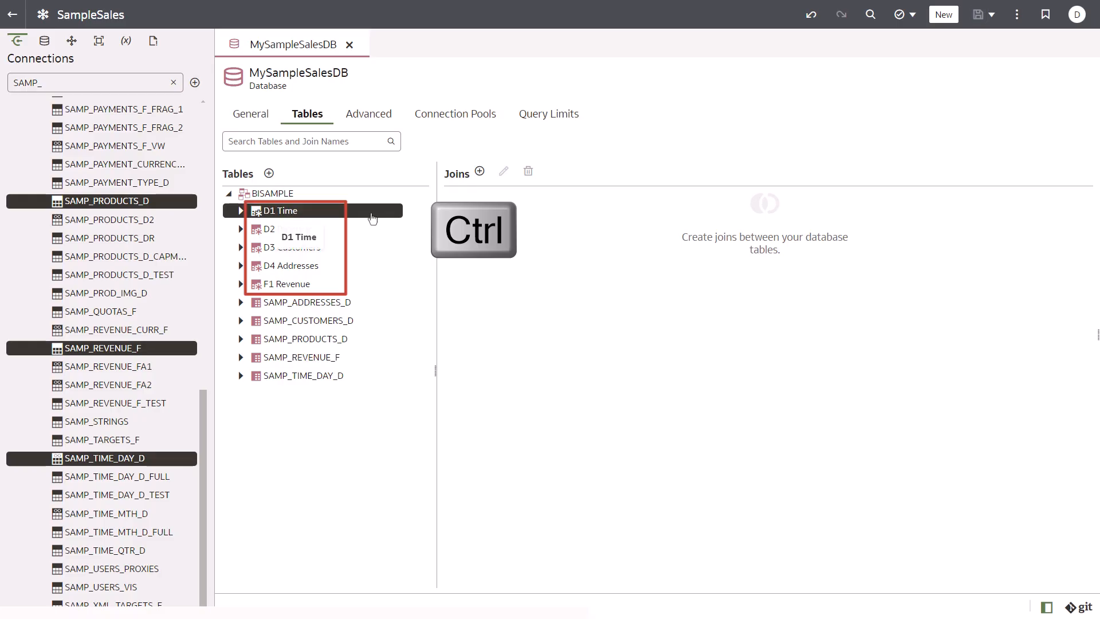
pyautogui.keyDown('shift'); pyautogui.click(331, 285); pyautogui.keyUp('shift')
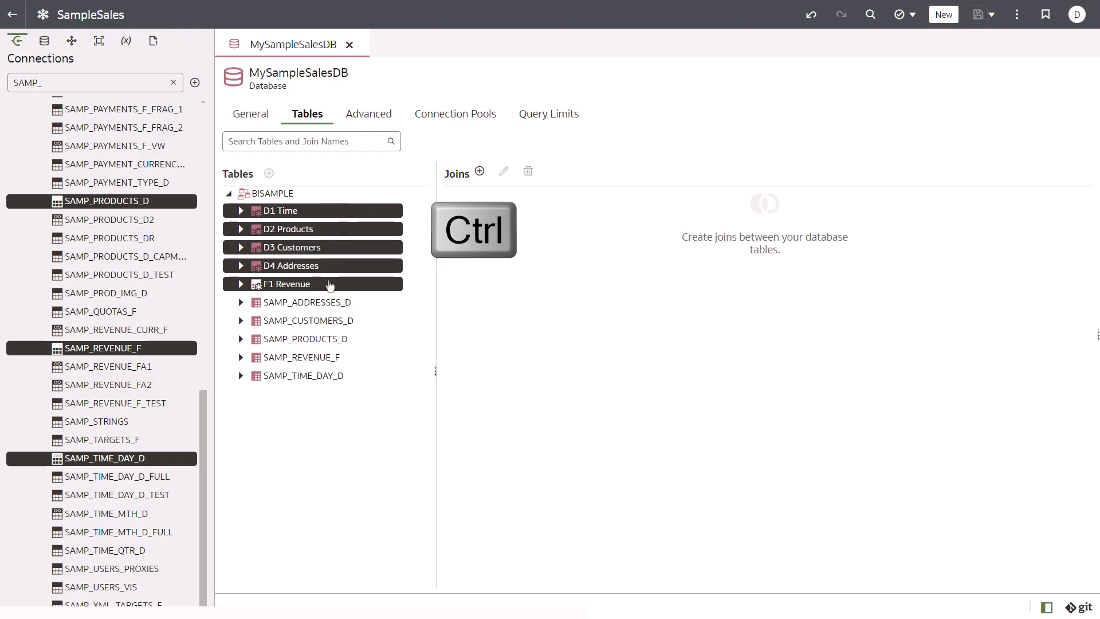
pyautogui.rightClick(330, 286)
pyautogui.moveTo(400, 399)
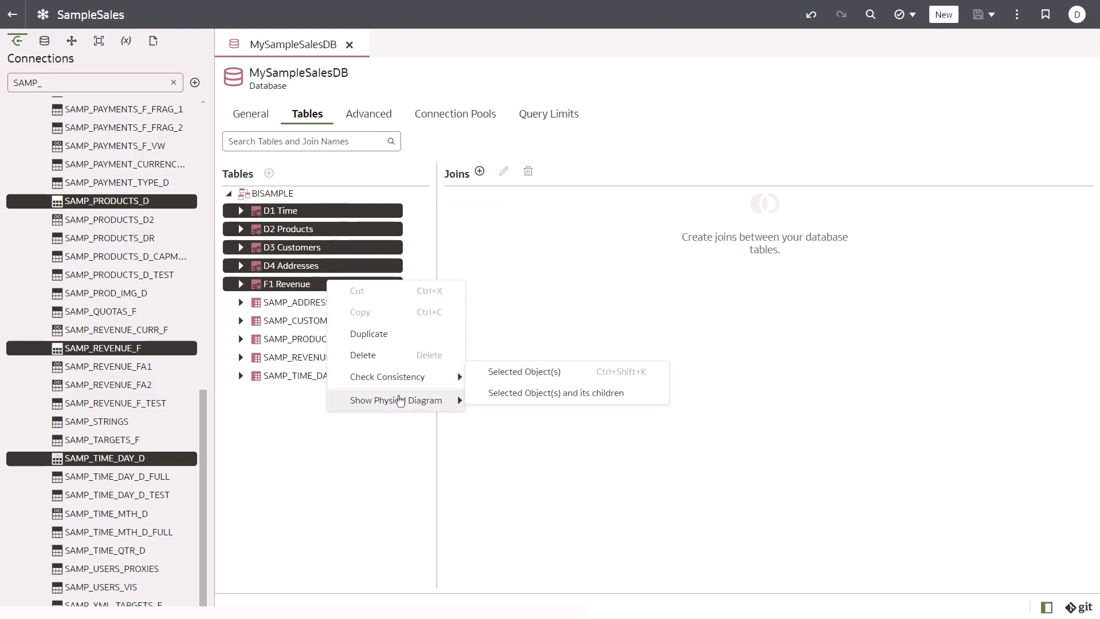
pyautogui.click(498, 401)
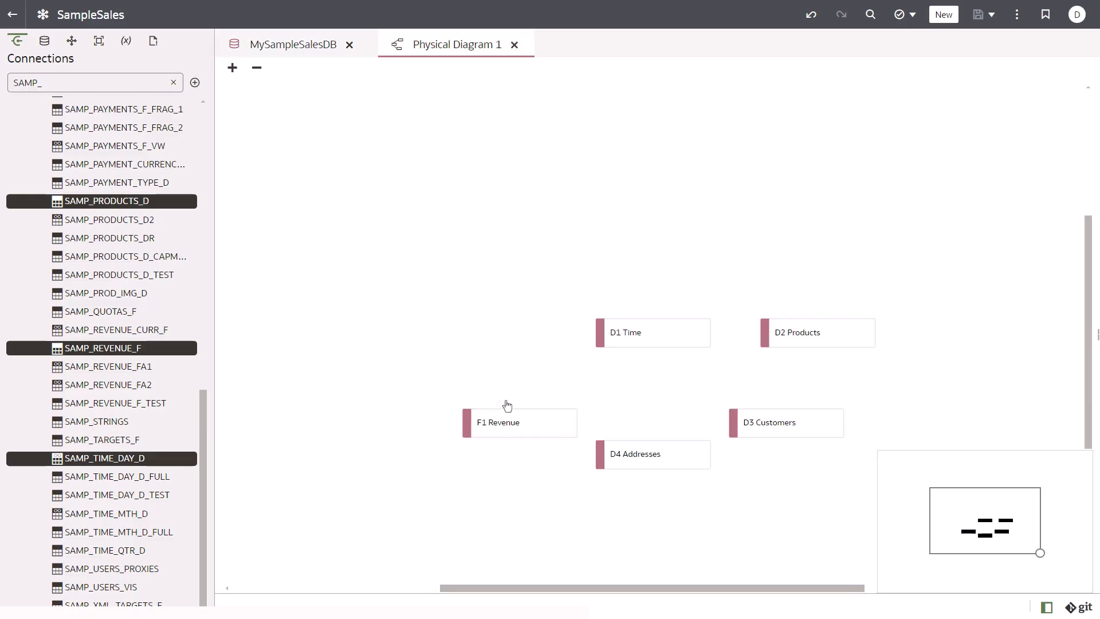
# - Arrange the diagram around F1 Revenue, with D1 Time and D4 Addresses on its left and D2 Products and D3 Customers on its right
pyautogui.moveTo(626, 337); pyautogui.dragTo(463, 244)
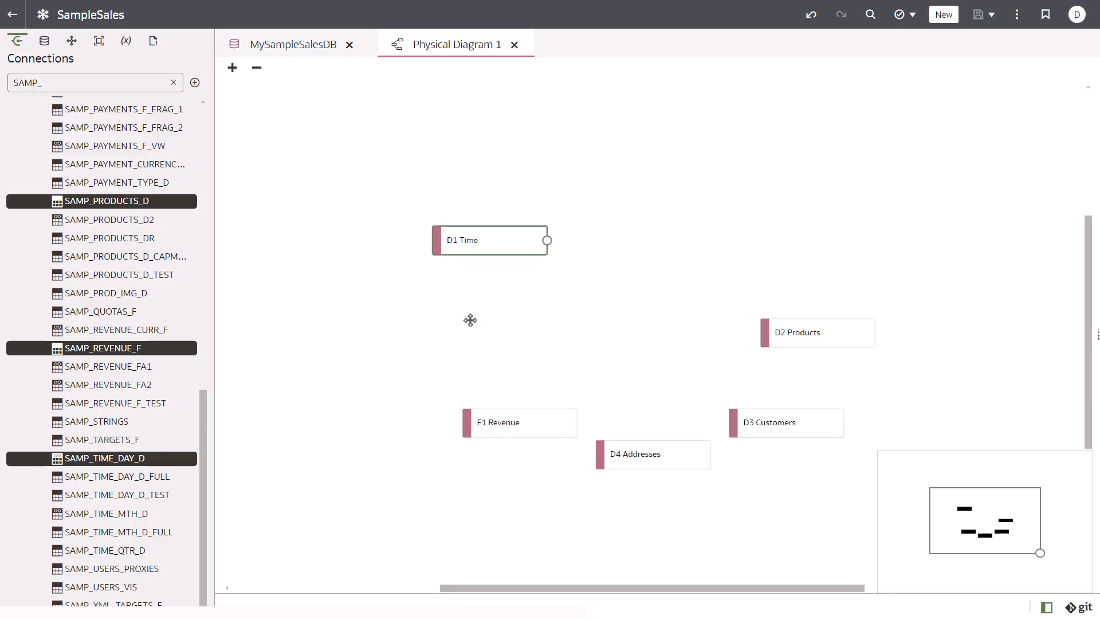
pyautogui.moveTo(510, 422); pyautogui.dragTo(594, 309)
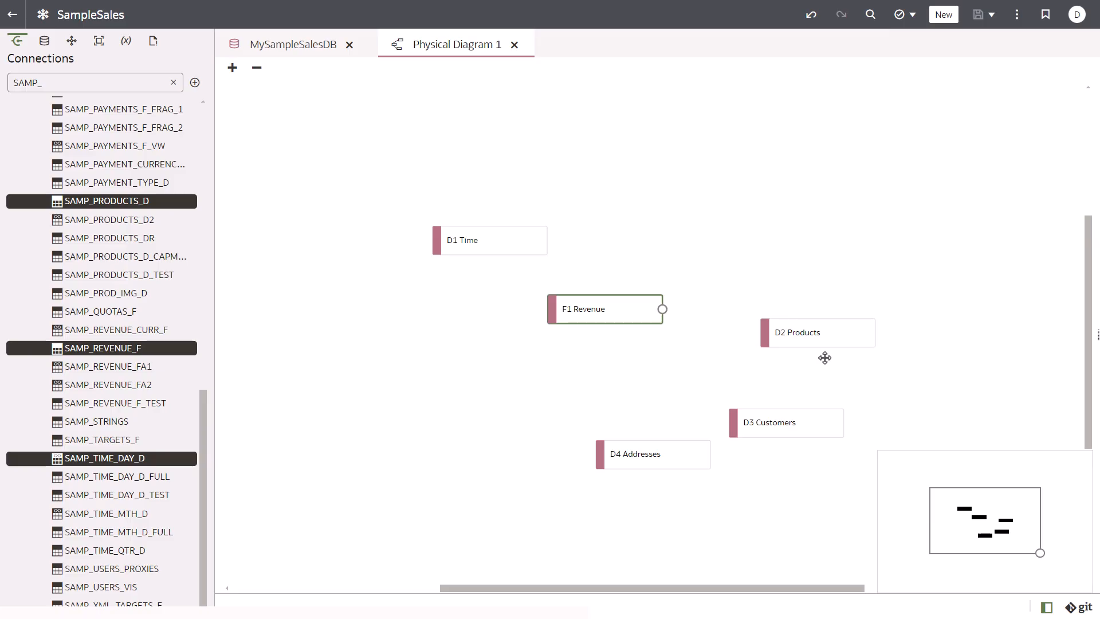
pyautogui.moveTo(817, 334); pyautogui.dragTo(769, 250)
pyautogui.moveTo(768, 422); pyautogui.dragTo(745, 335)
pyautogui.moveTo(671, 460); pyautogui.dragTo(492, 366)
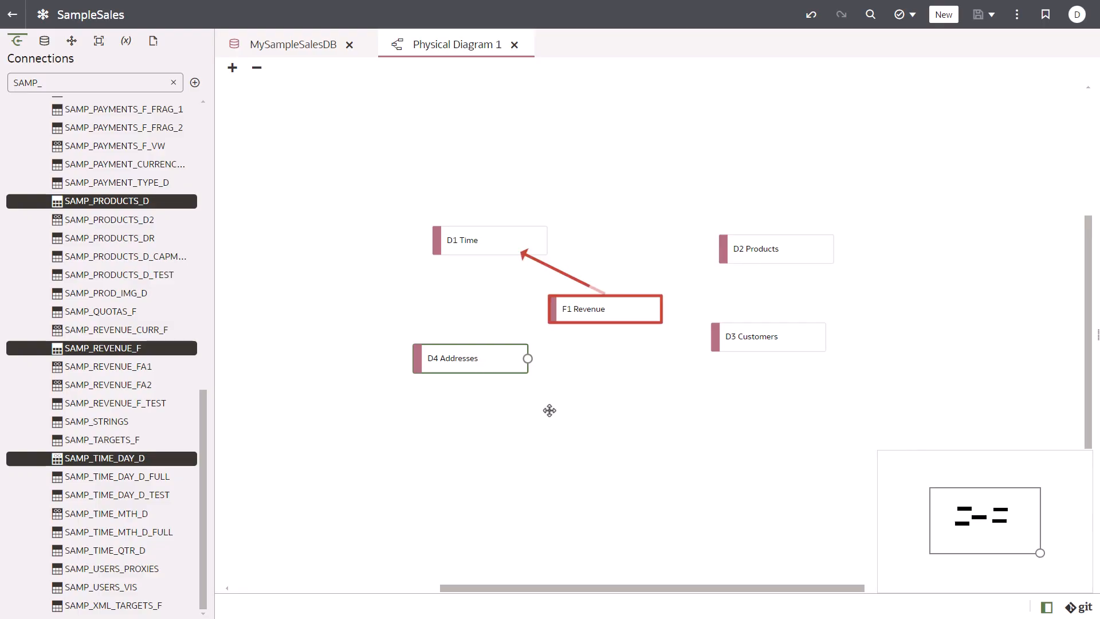
# - Add a physical join from F1 Revenue to D1 Time on BILL_DAY_DT = CALENDAR_DATE and save the model
pyautogui.moveTo(662, 308); pyautogui.dragTo(503, 241)
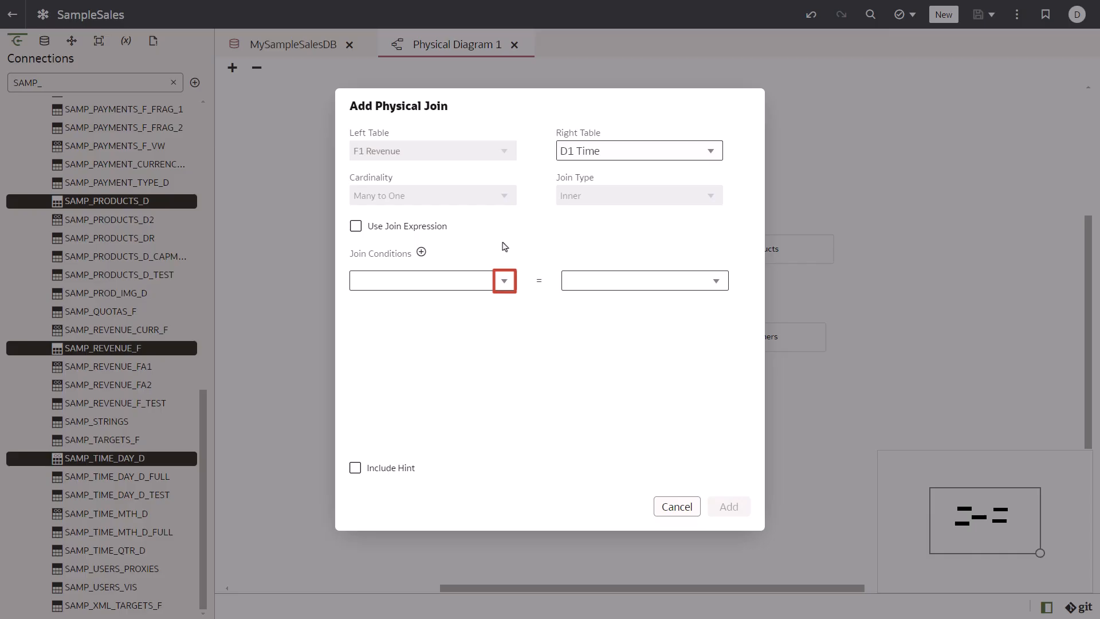
pyautogui.click(505, 280)
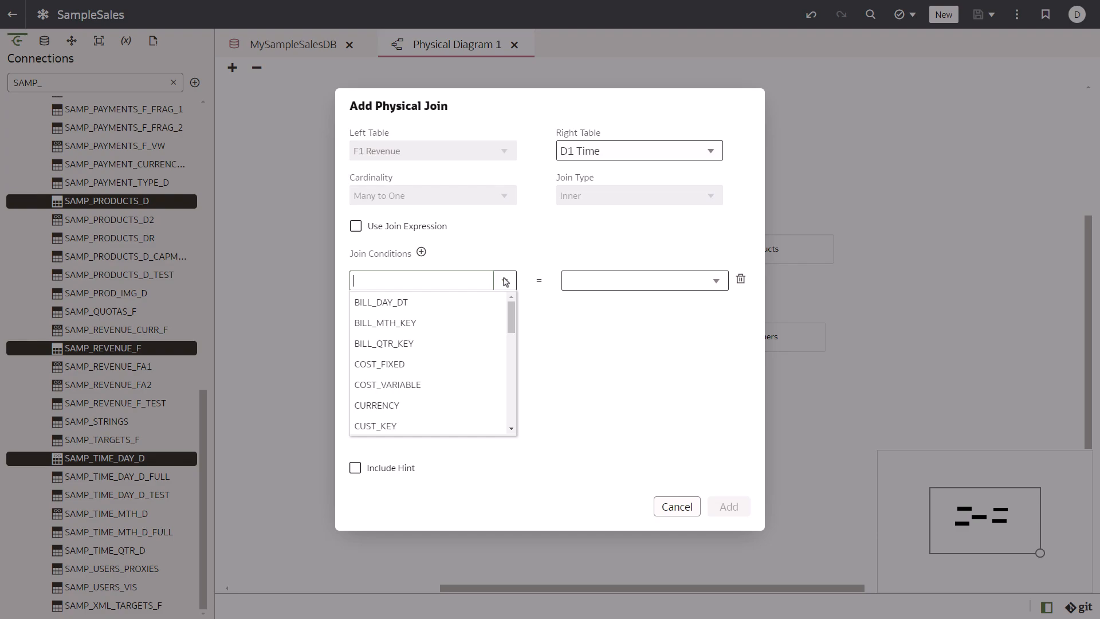
pyautogui.click(412, 304)
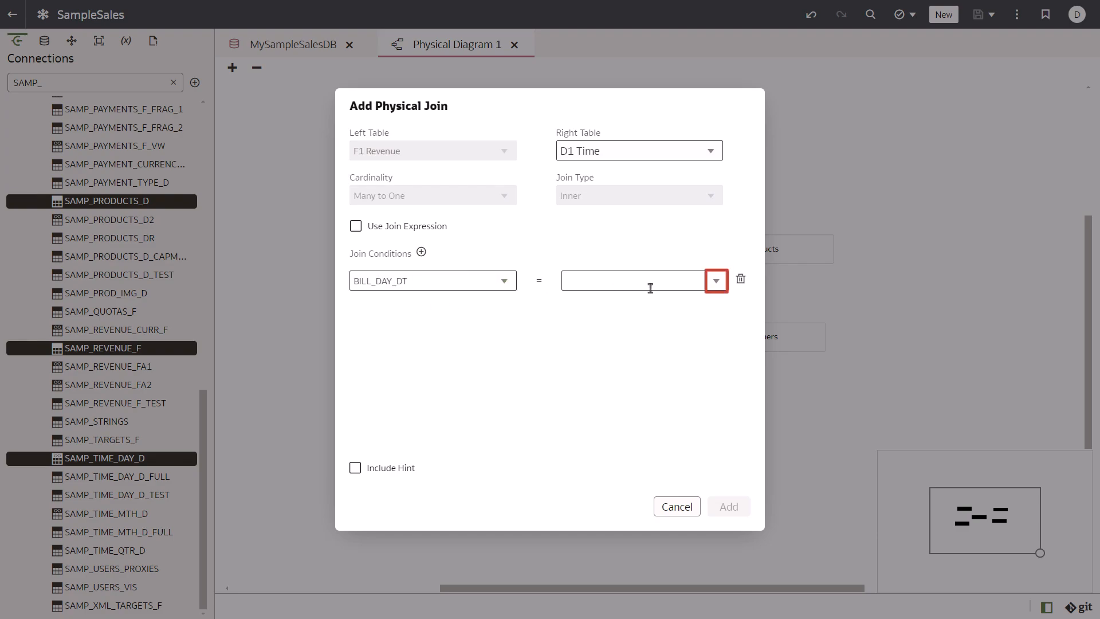
pyautogui.click(715, 282)
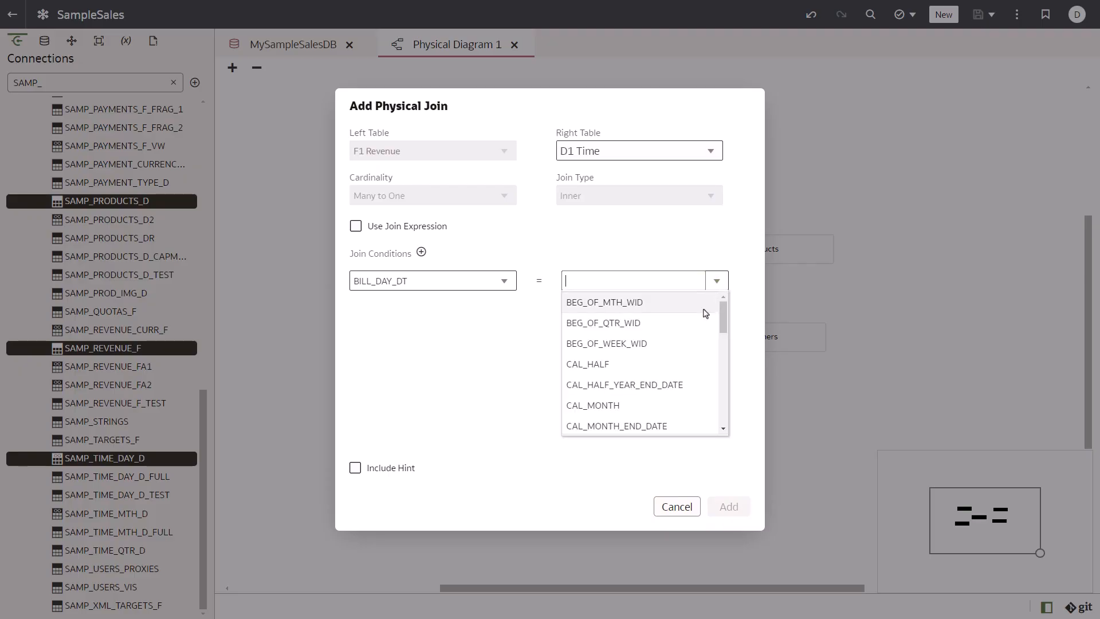
pyautogui.scroll(-4, 688, 342)
pyautogui.click(680, 343)
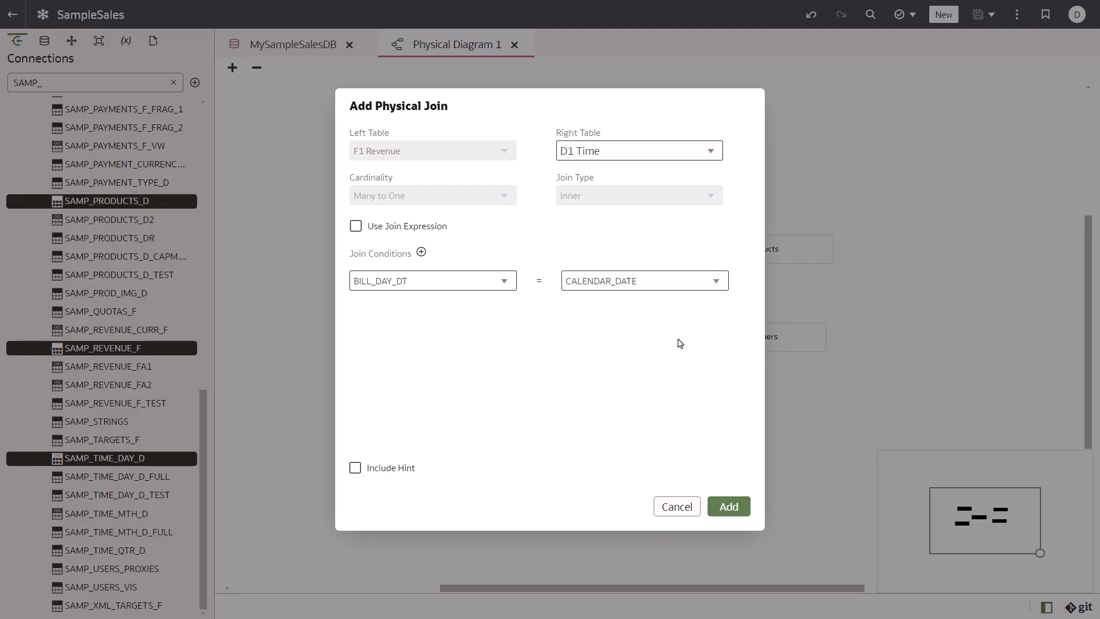
pyautogui.click(723, 507)
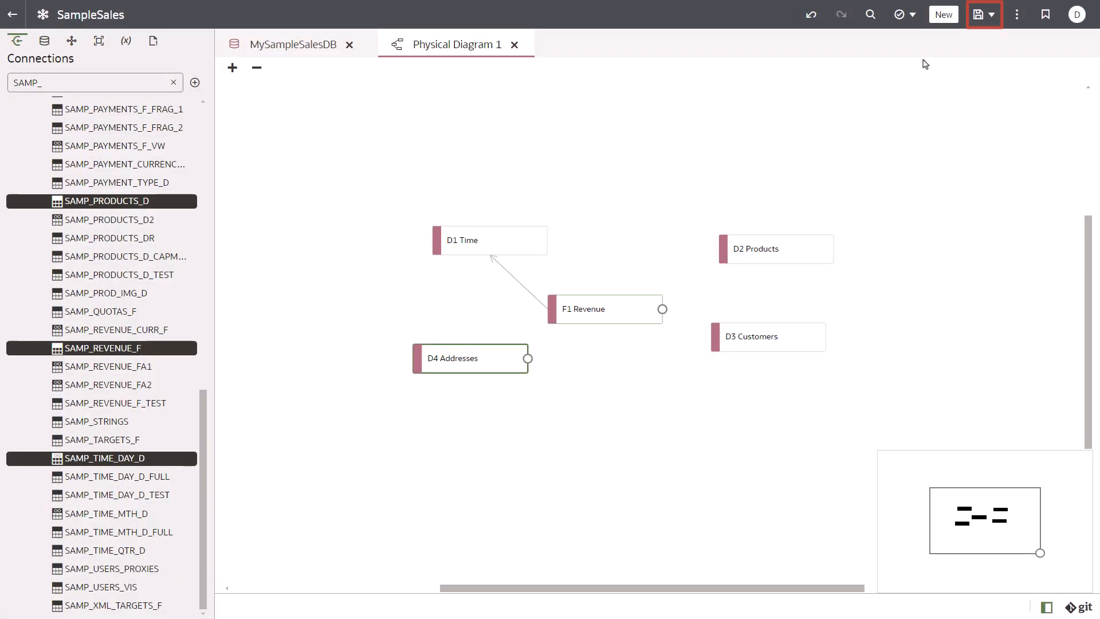
pyautogui.click(978, 14)
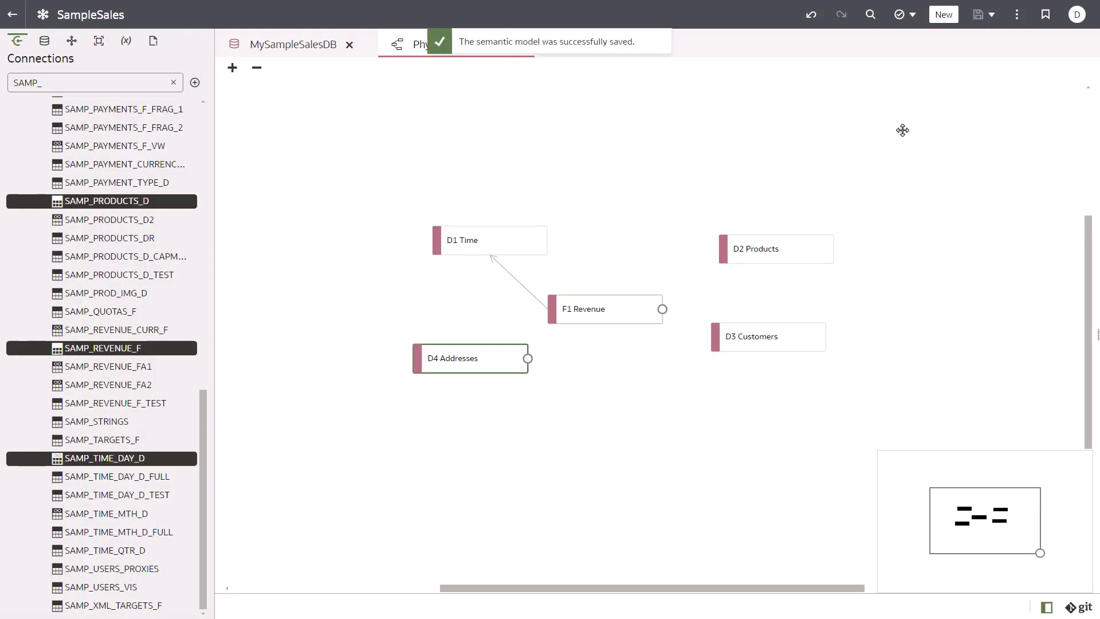
# - Add a physical join from F1 Revenue to D2 Products on PROD_KEY = PROD_KEY and save the model
pyautogui.moveTo(663, 310); pyautogui.dragTo(745, 241)
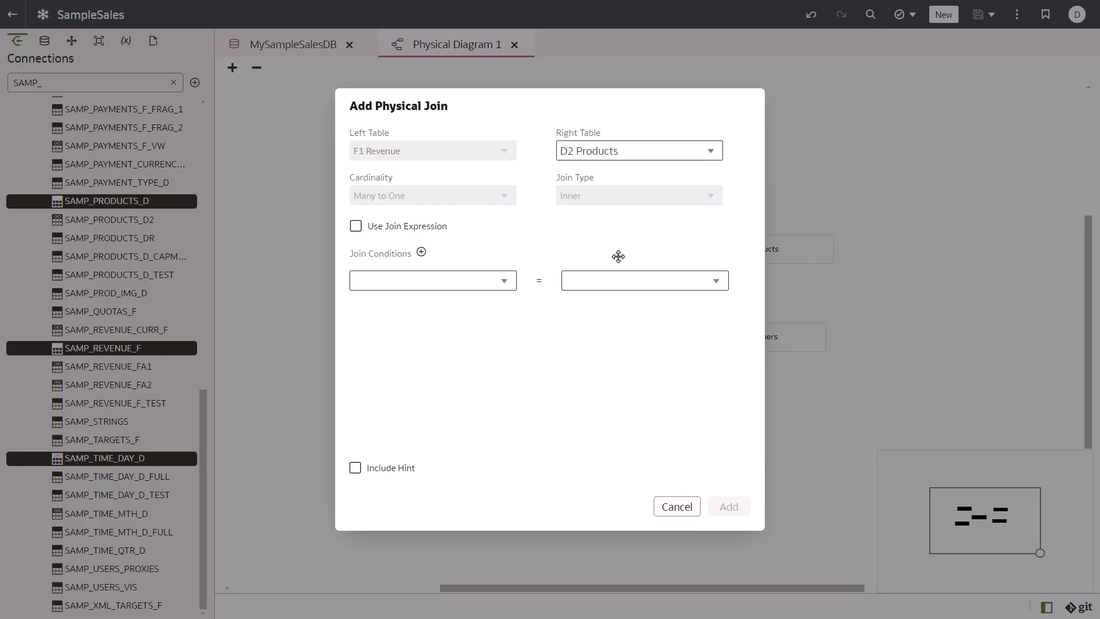
pyautogui.click(504, 281)
pyautogui.scroll(-2, 470, 365)
pyautogui.scroll(-5, 470, 366)
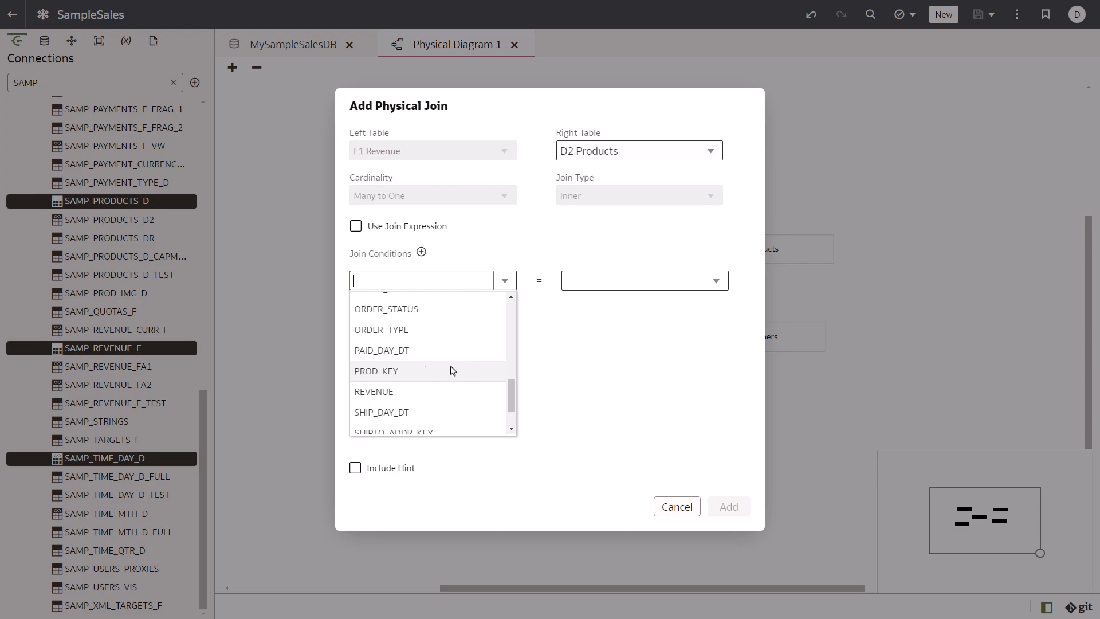
pyautogui.click(470, 371)
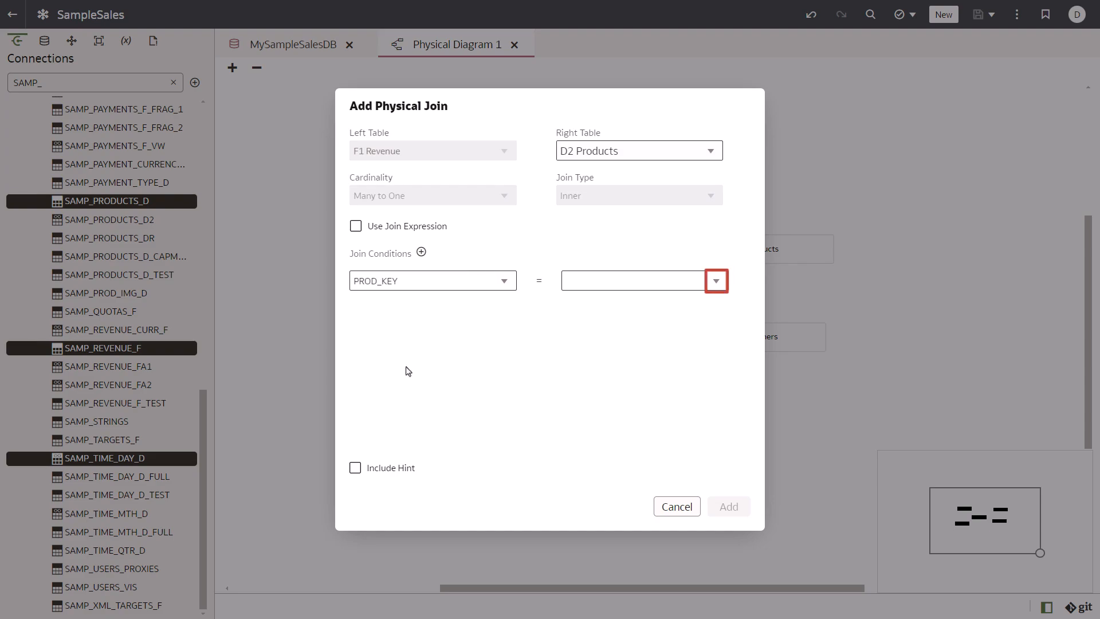
pyautogui.click(716, 281)
pyautogui.scroll(-3, 695, 358)
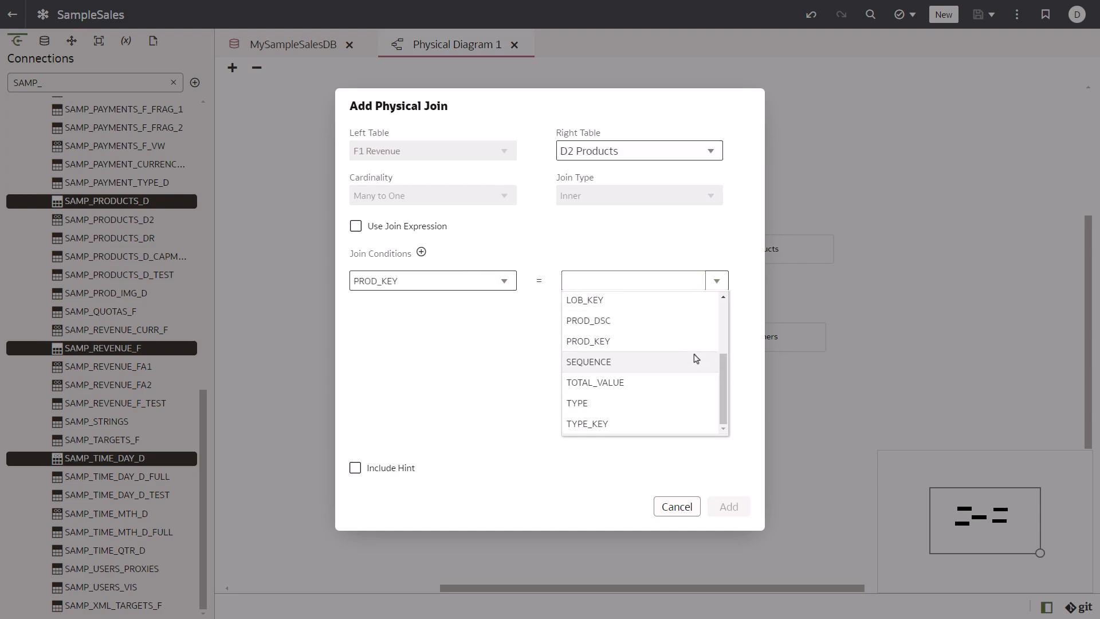
pyautogui.click(643, 343)
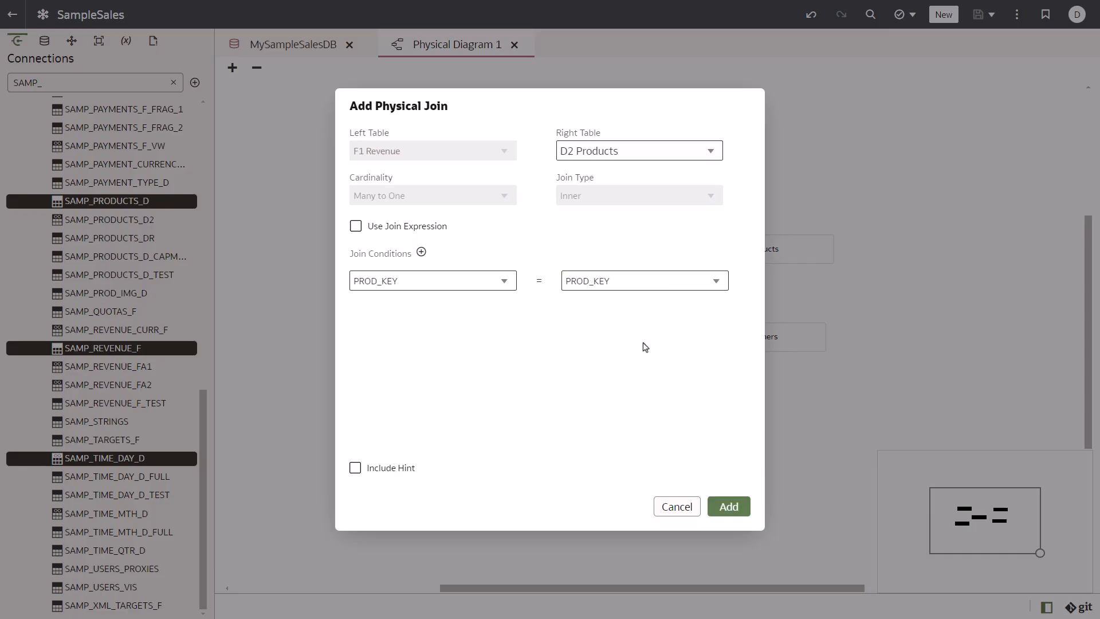
pyautogui.click(730, 507)
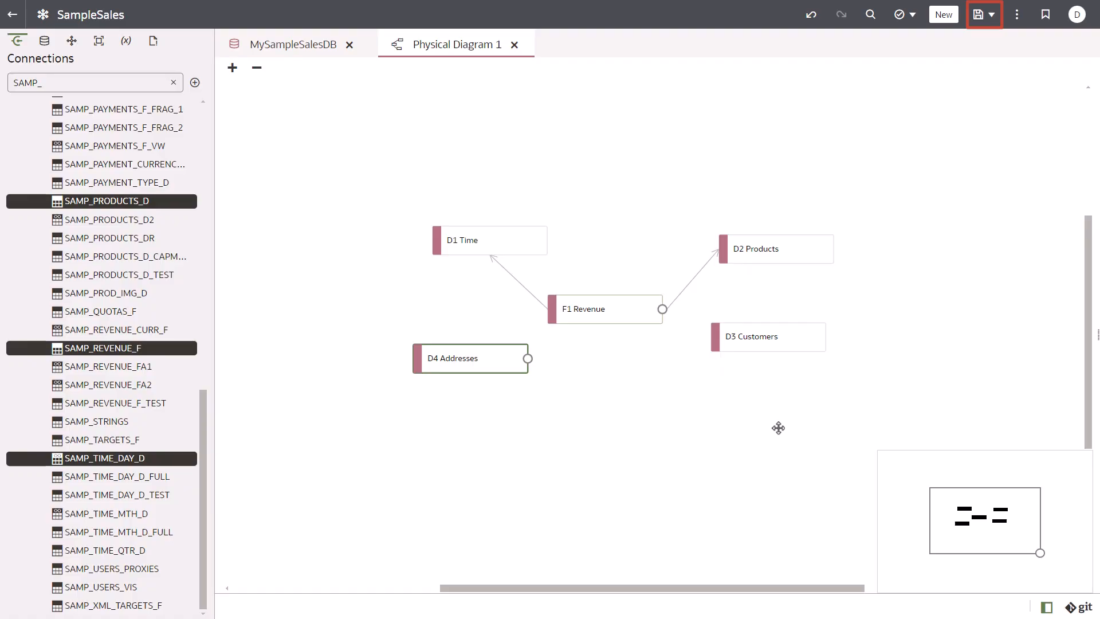
pyautogui.click(979, 22)
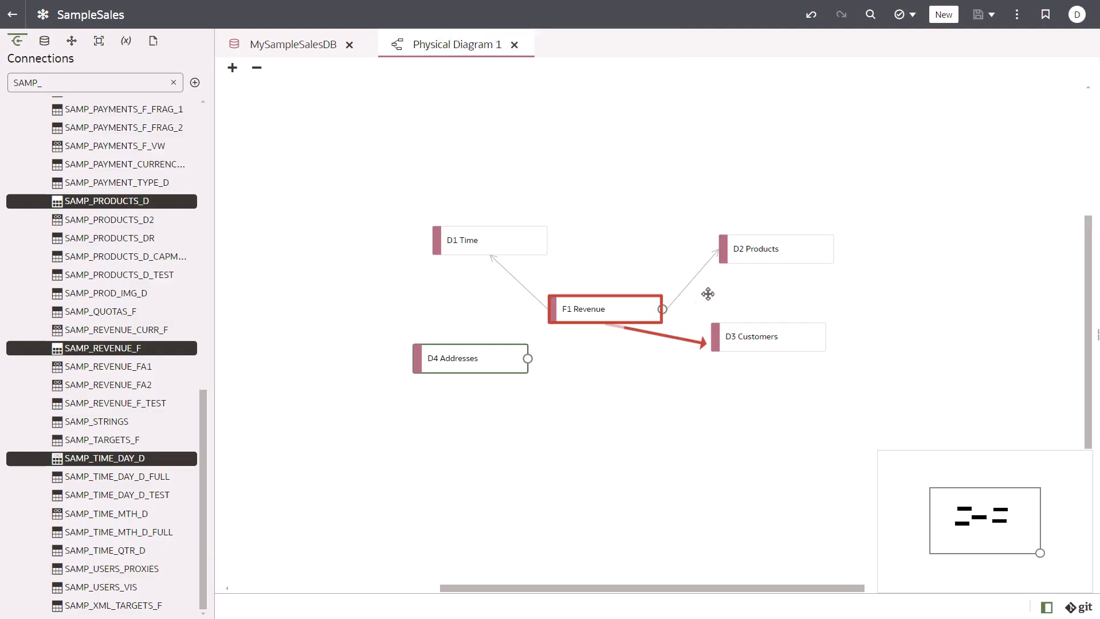
# - Add a physical join from F1 Revenue to D3 Customers on CUST_KEY = CUST_KEY and save the model
pyautogui.click(752, 339)
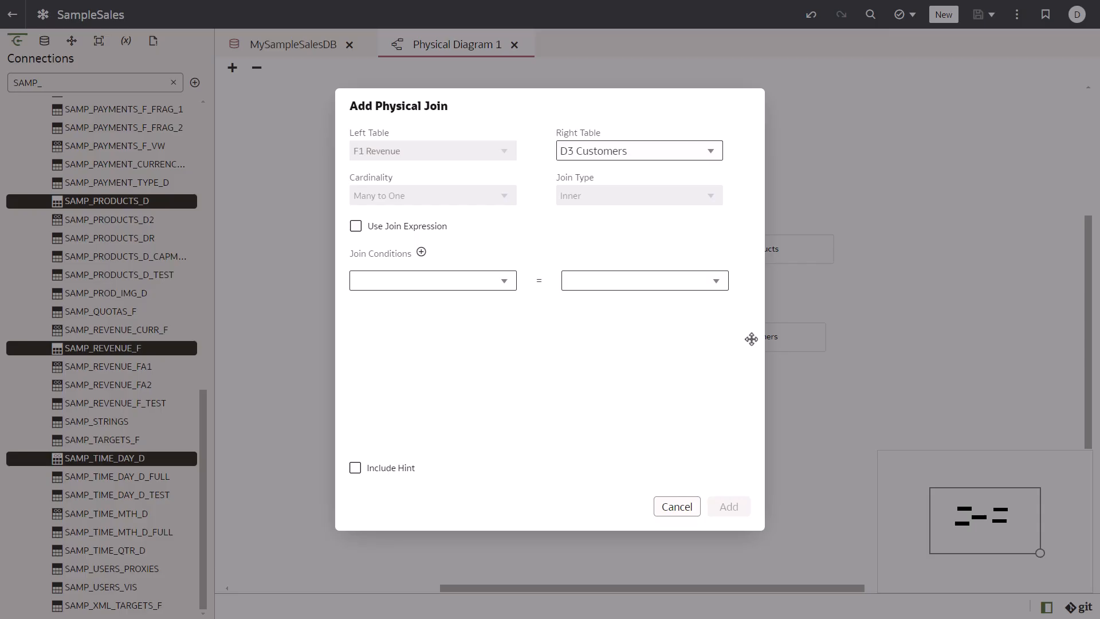
pyautogui.click(504, 282)
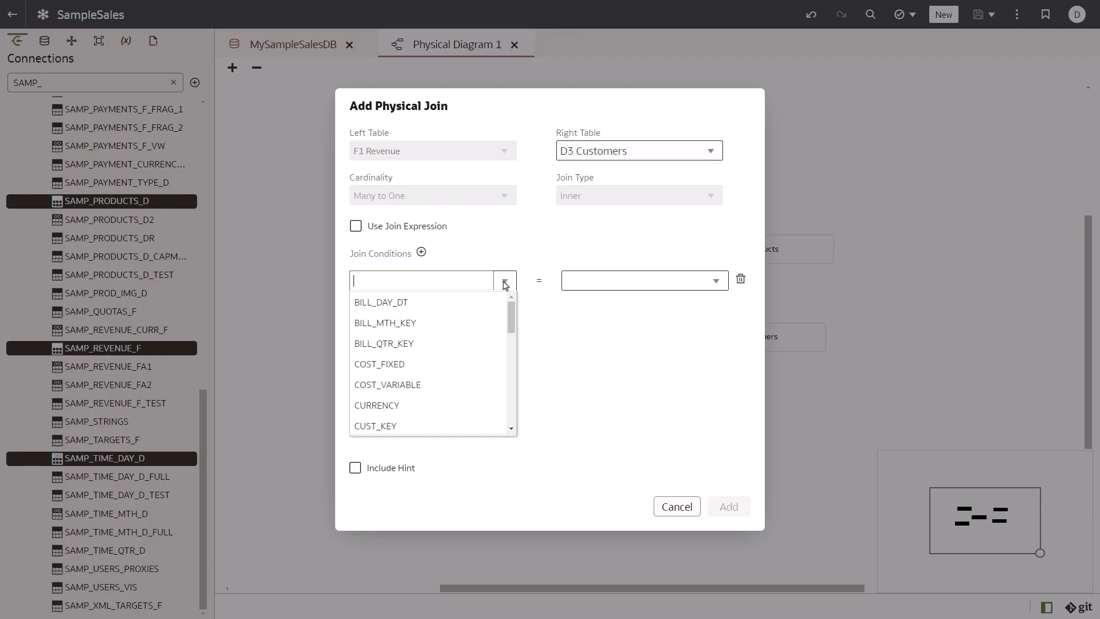
pyautogui.click(452, 428)
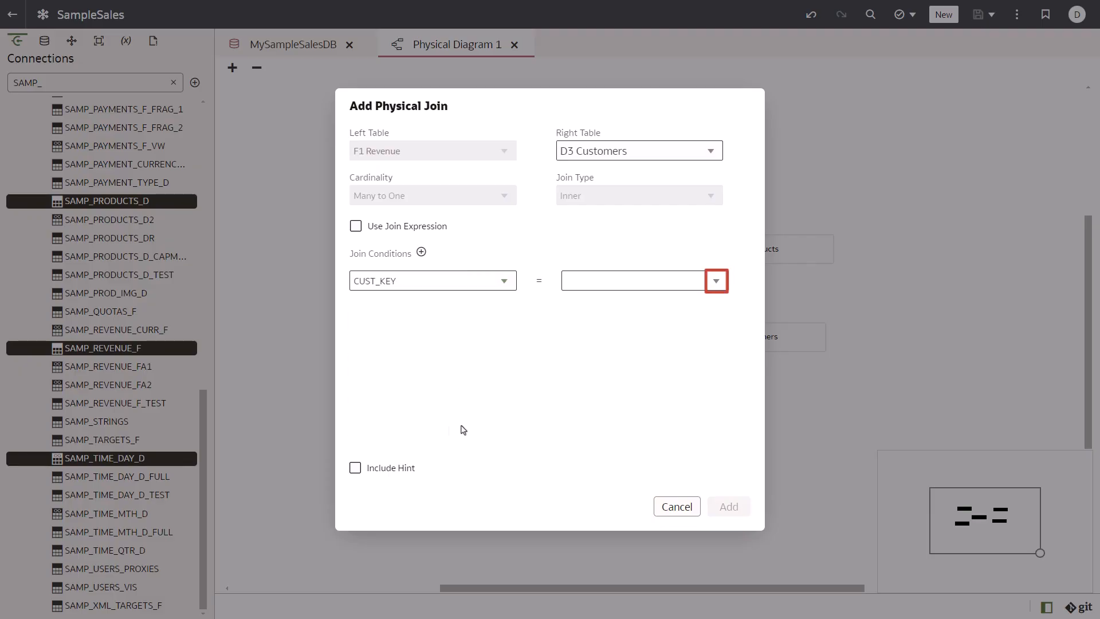
pyautogui.click(716, 281)
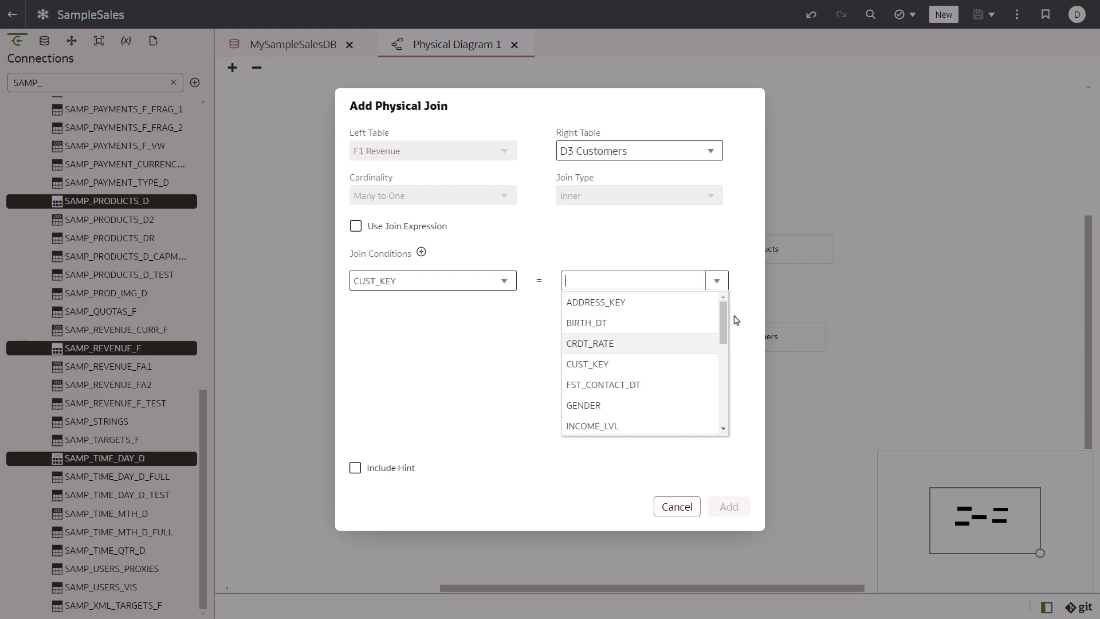
pyautogui.click(717, 363)
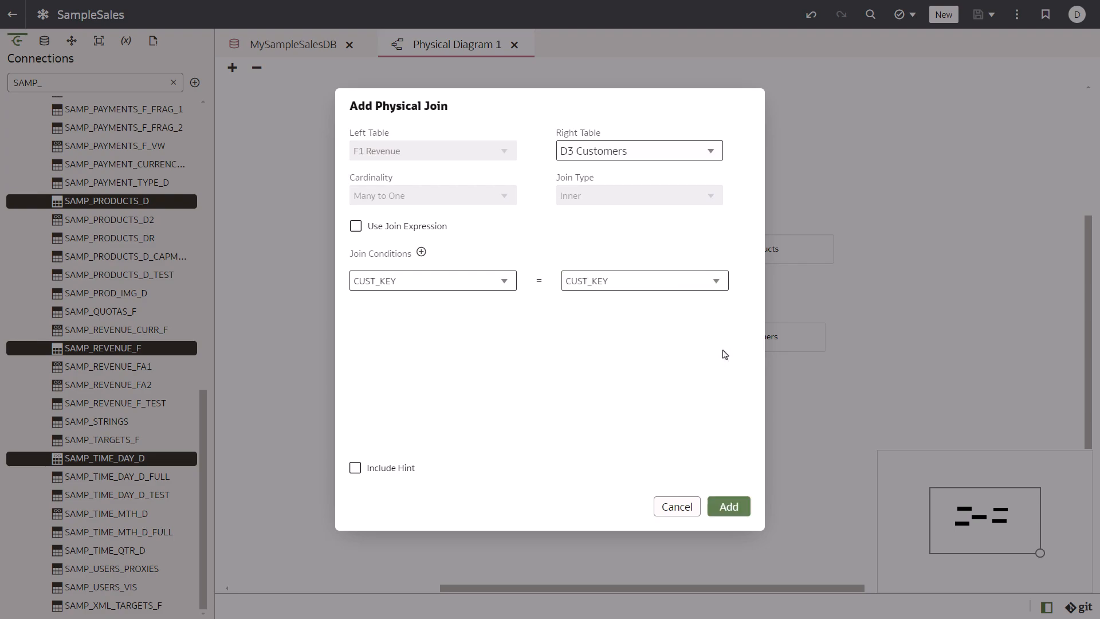
pyautogui.click(725, 503)
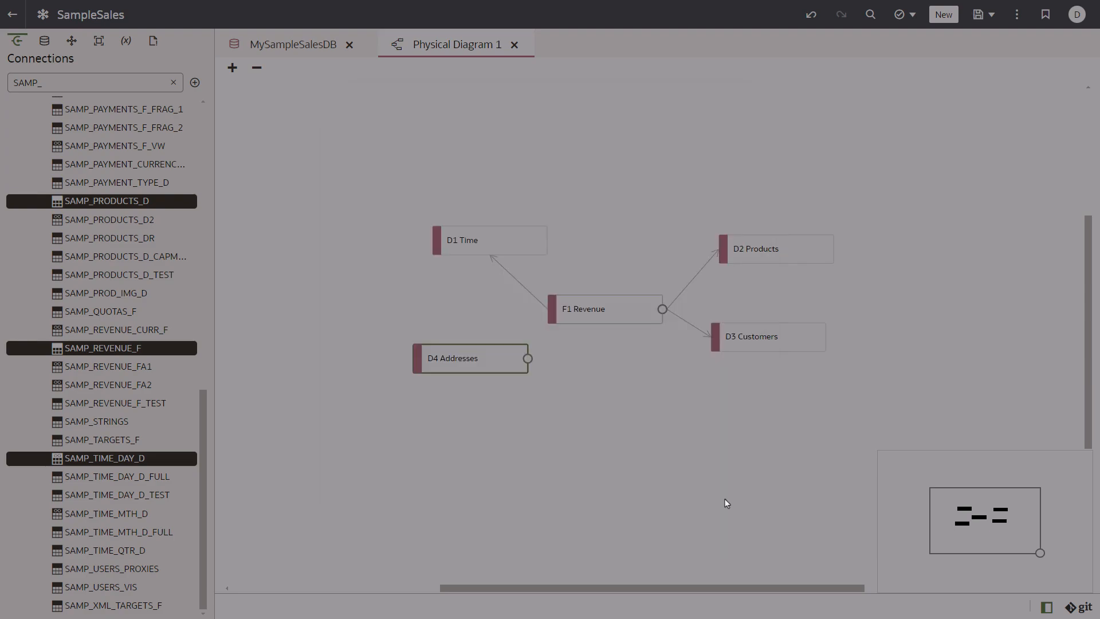
pyautogui.click(977, 17)
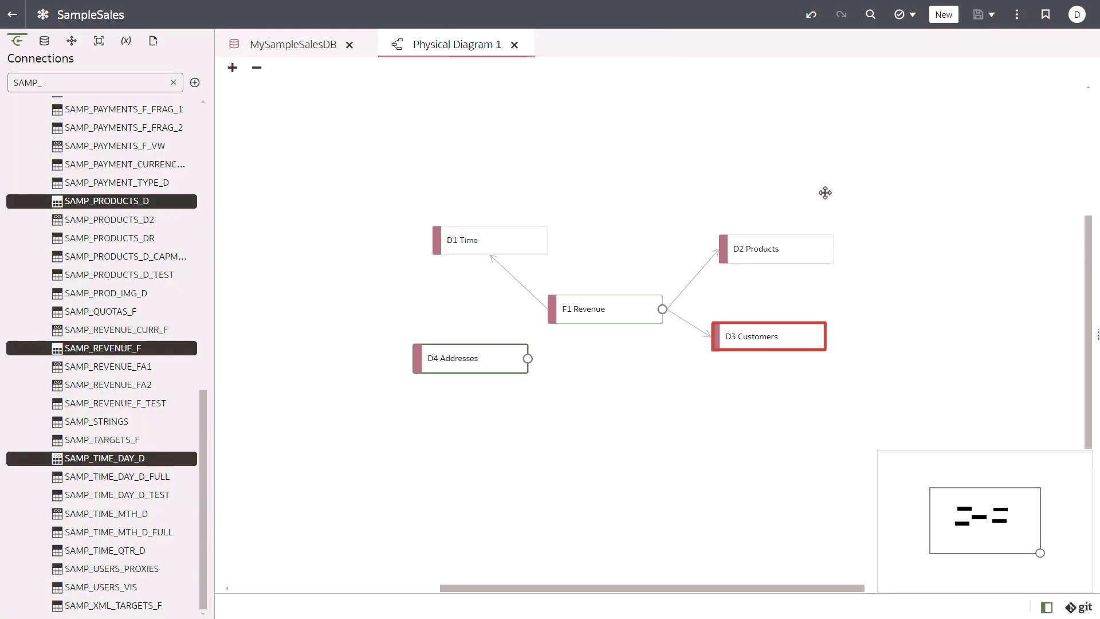
# - Add a physical join from D3 Customers to D4 Addresses on ADDRESS_KEY = ADDRESS_KEY and save the model
pyautogui.moveTo(826, 337); pyautogui.dragTo(472, 358)
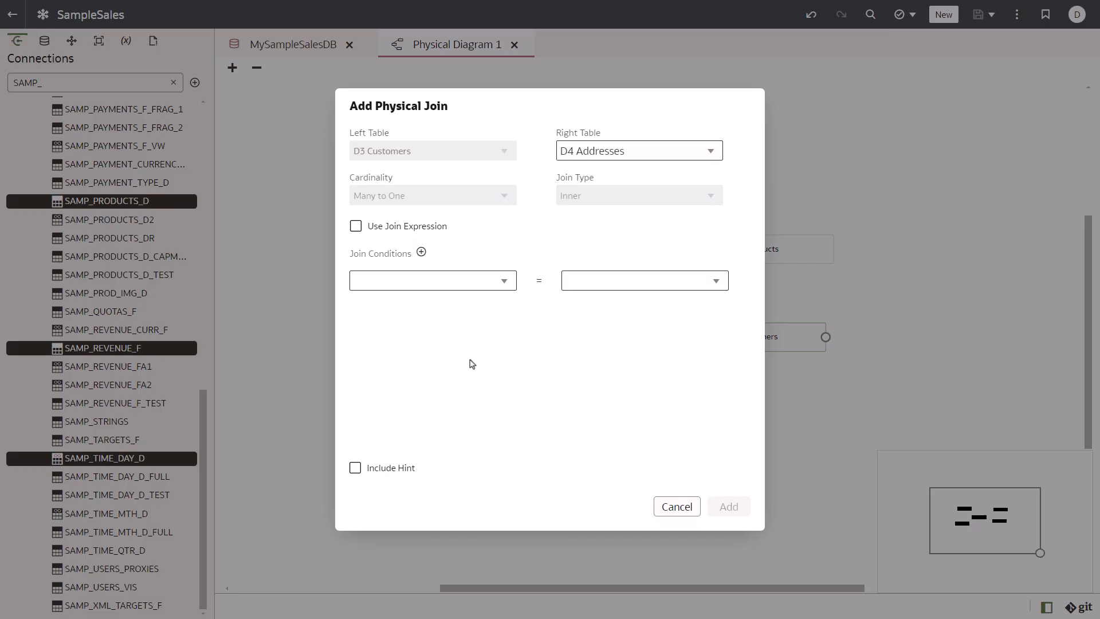
pyautogui.click(499, 290)
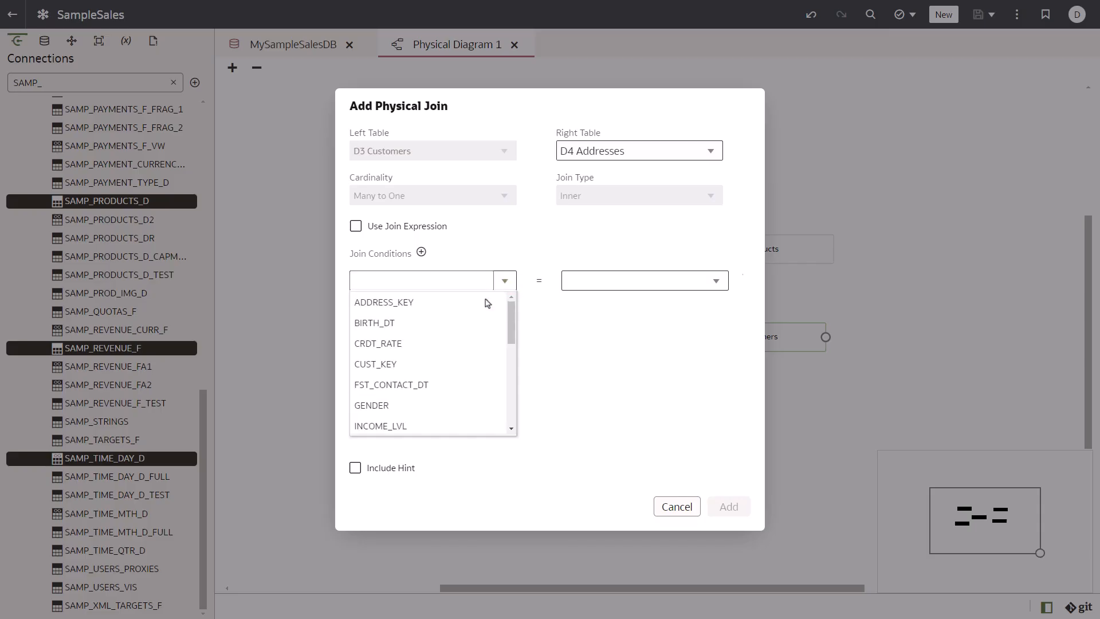
pyautogui.click(462, 304)
pyautogui.click(713, 286)
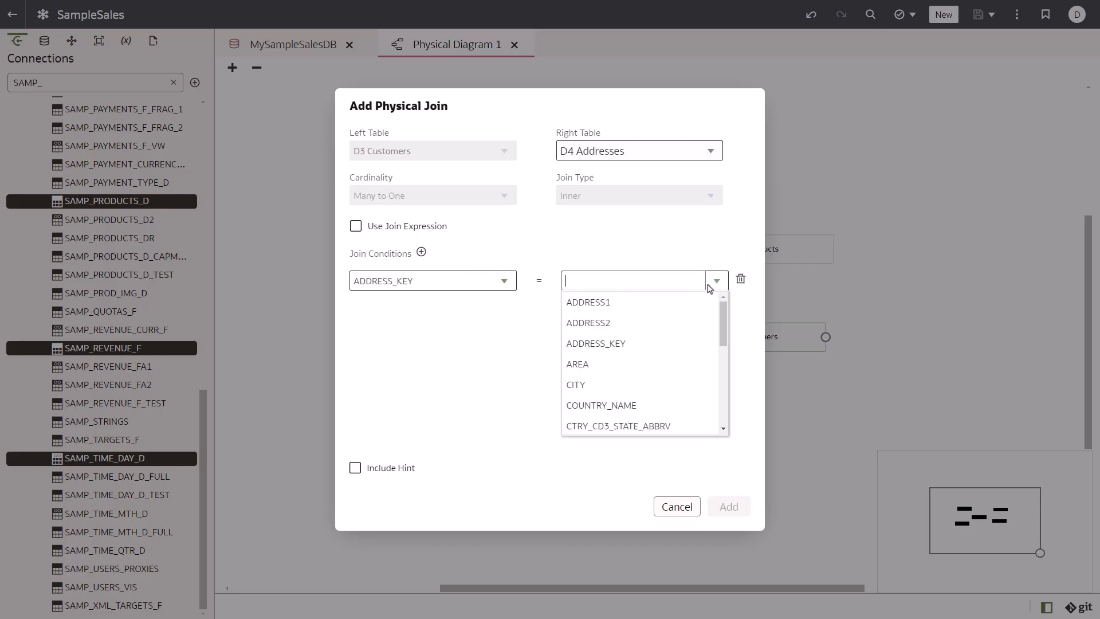
pyautogui.click(651, 345)
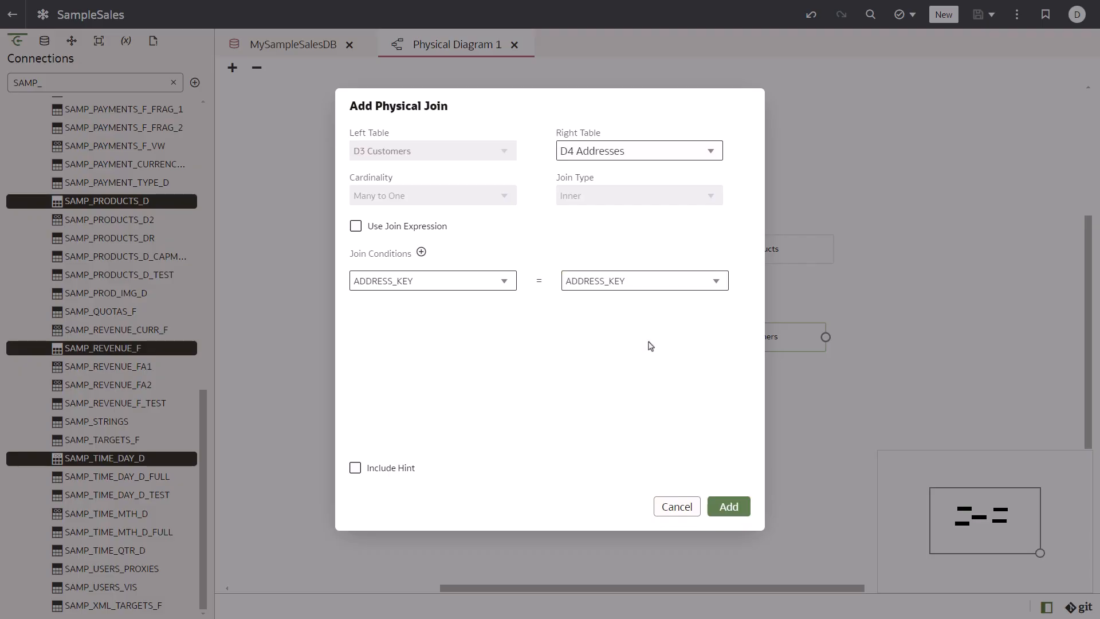
pyautogui.click(729, 505)
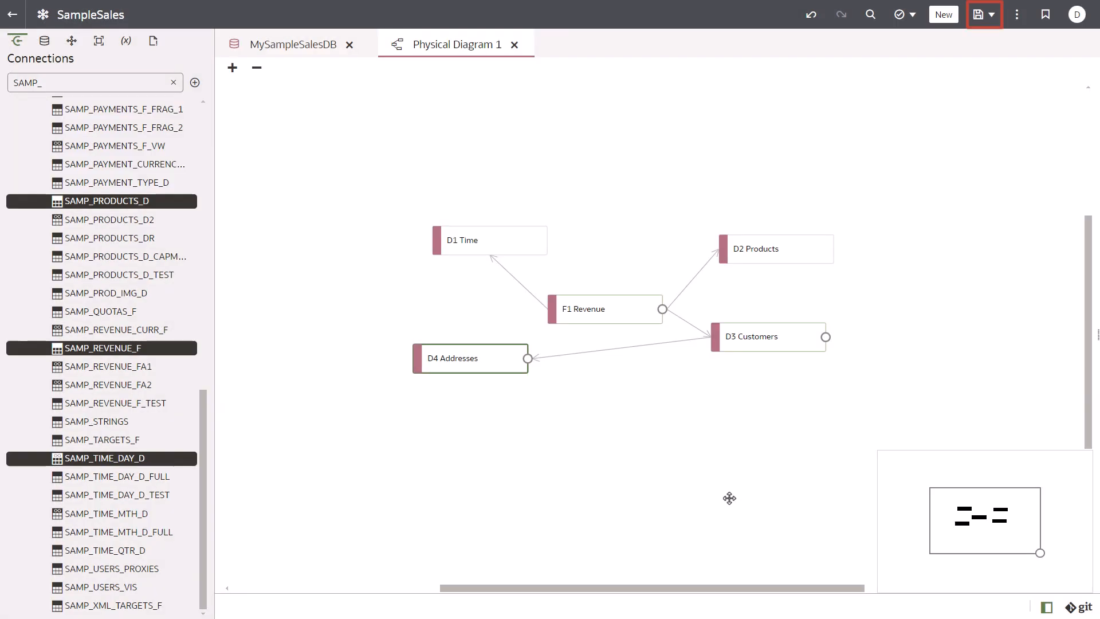
pyautogui.click(979, 15)
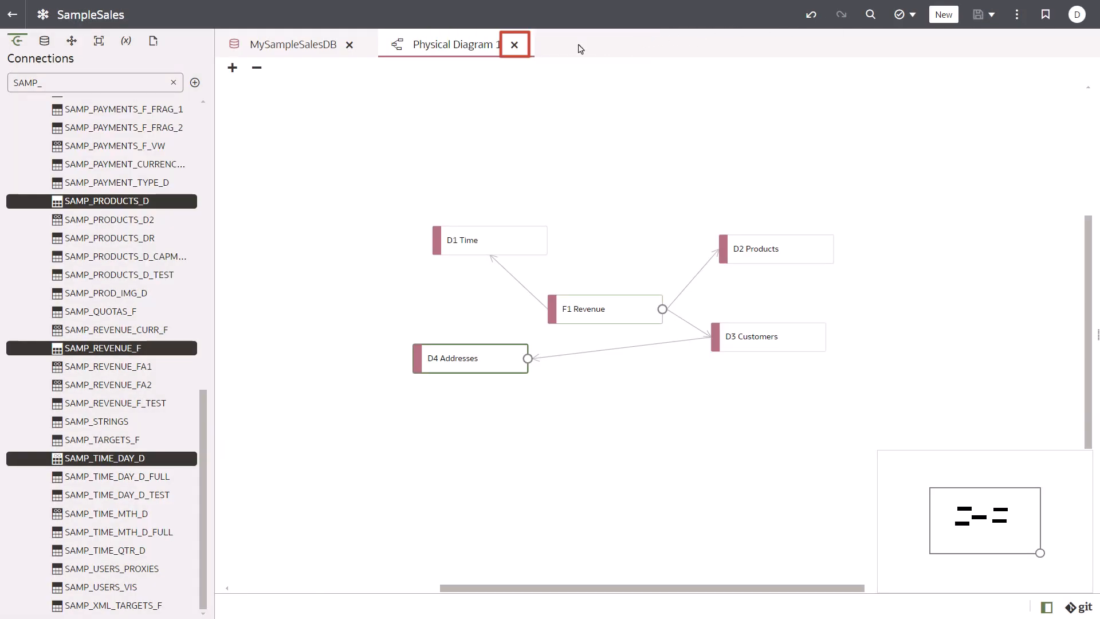
# - Close the physical diagram, then review the joins and data preview of the F1 Revenue alias and close it
pyautogui.click(514, 46)
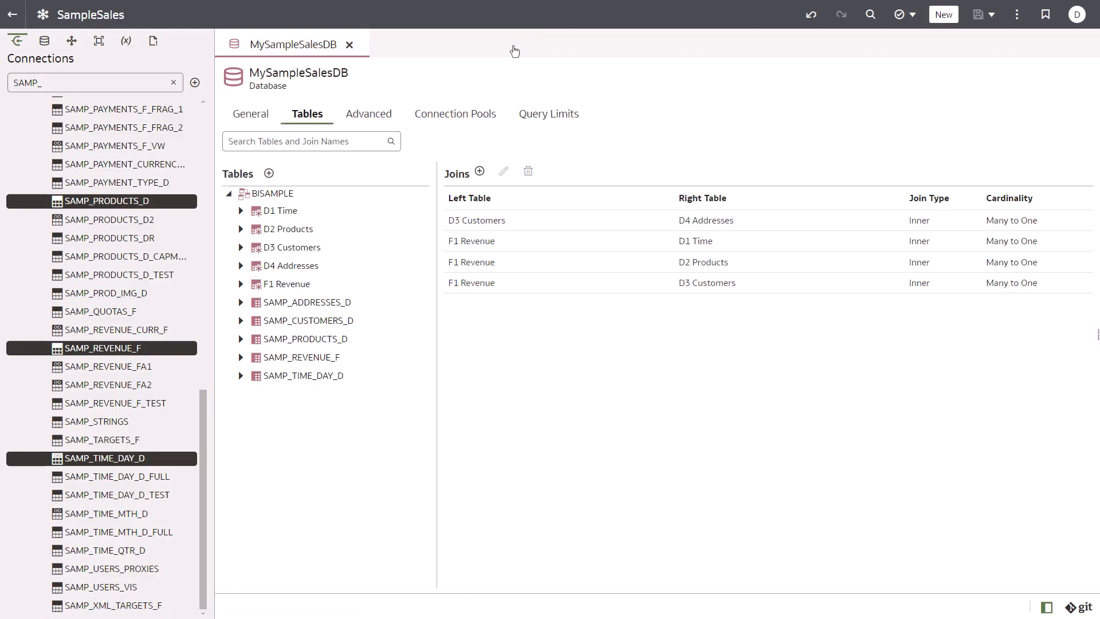
pyautogui.doubleClick(281, 287)
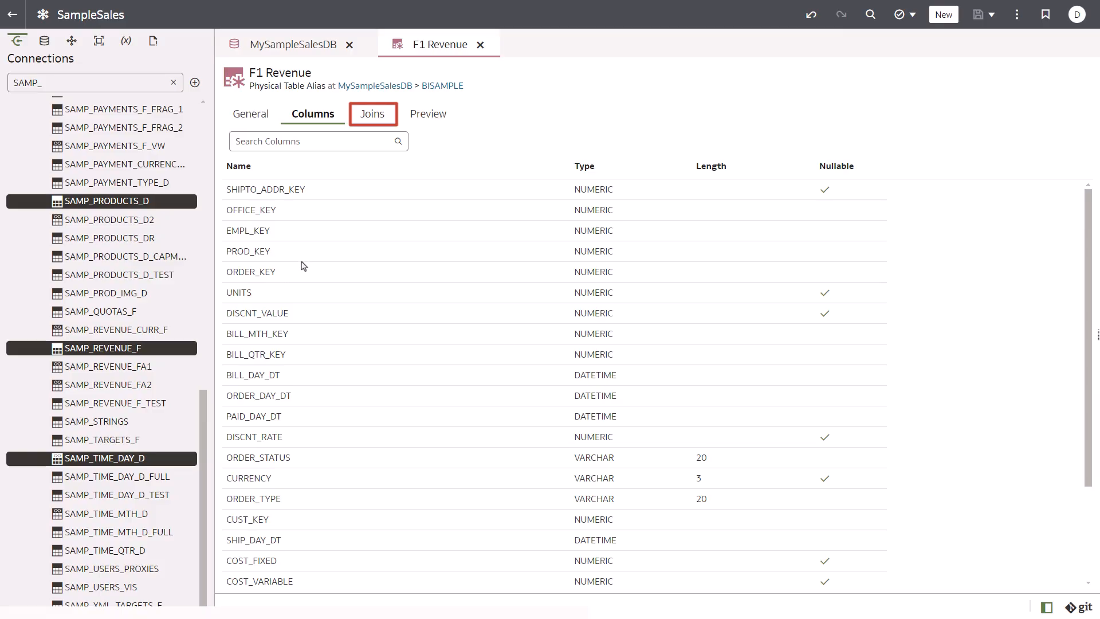
pyautogui.click(371, 116)
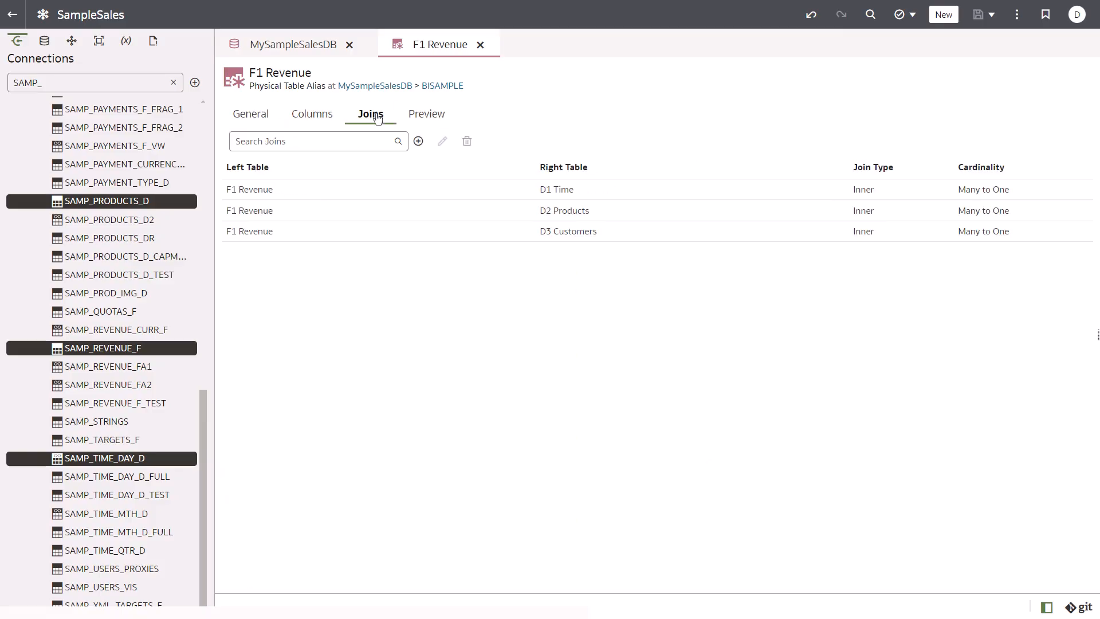
pyautogui.click(427, 117)
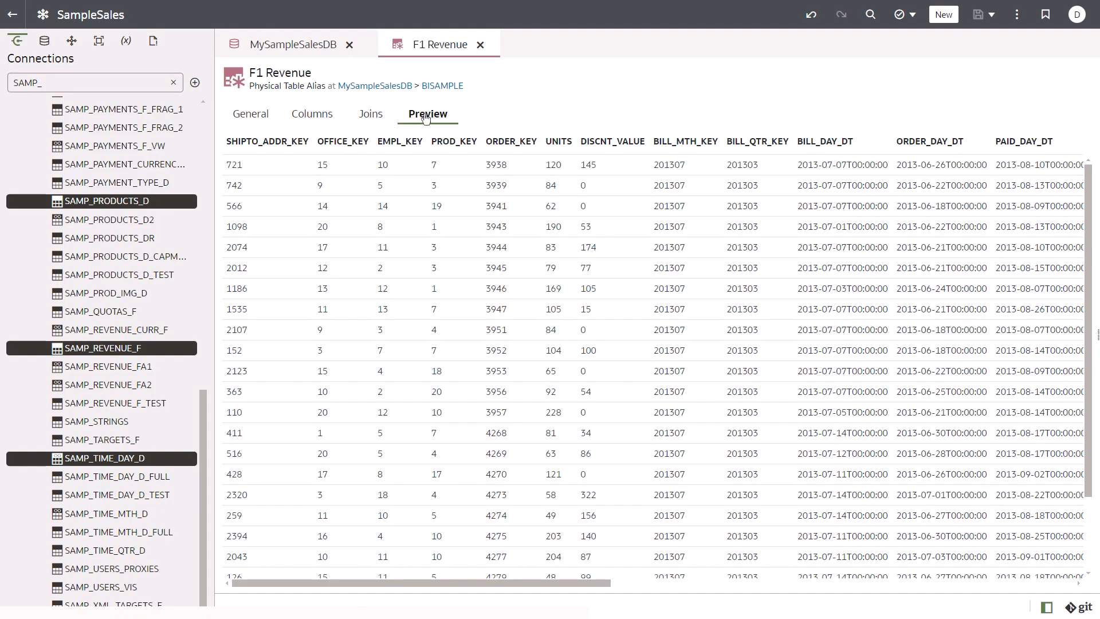
pyautogui.click(480, 45)
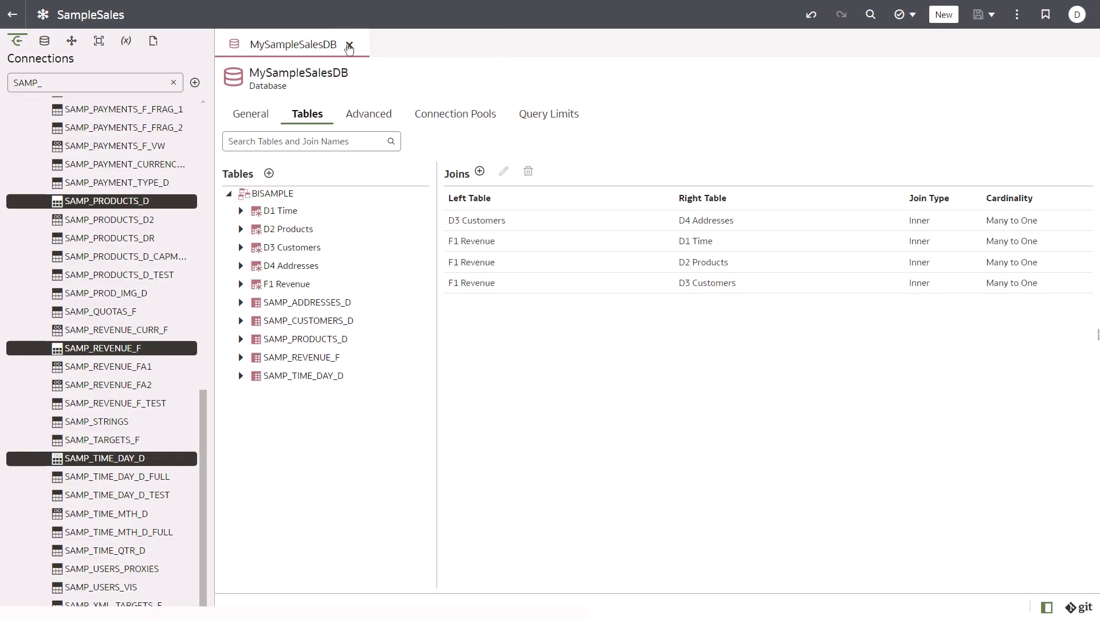
# - Close the MySampleSalesDB database and set the preferences to automatically rename logical layer objects, changing each underscore to a space
pyautogui.click(349, 45)
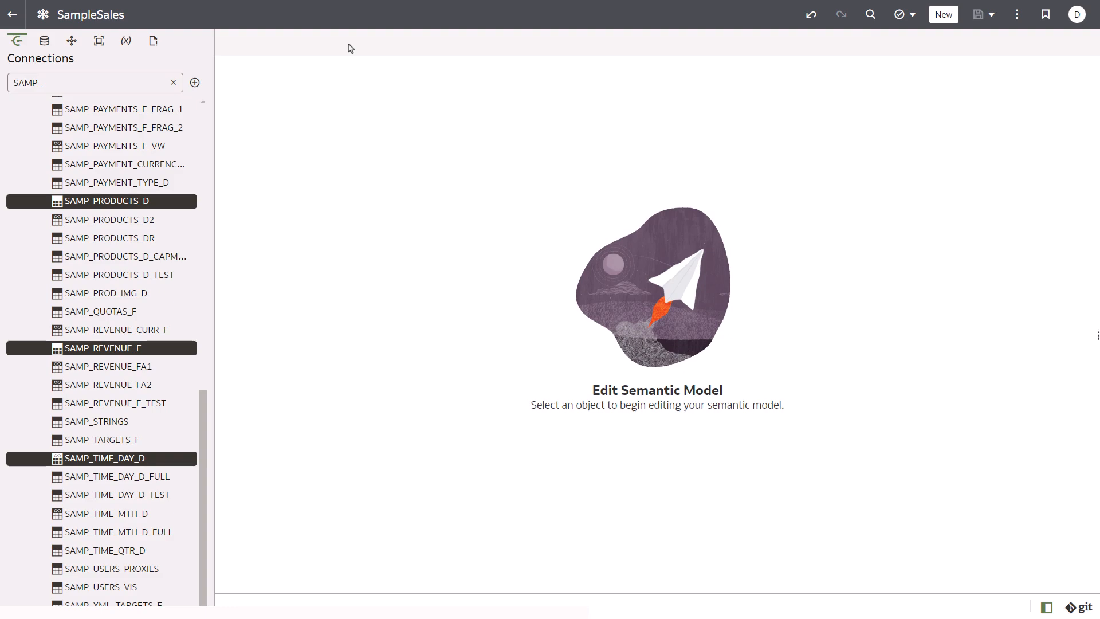
pyautogui.click(1024, 19)
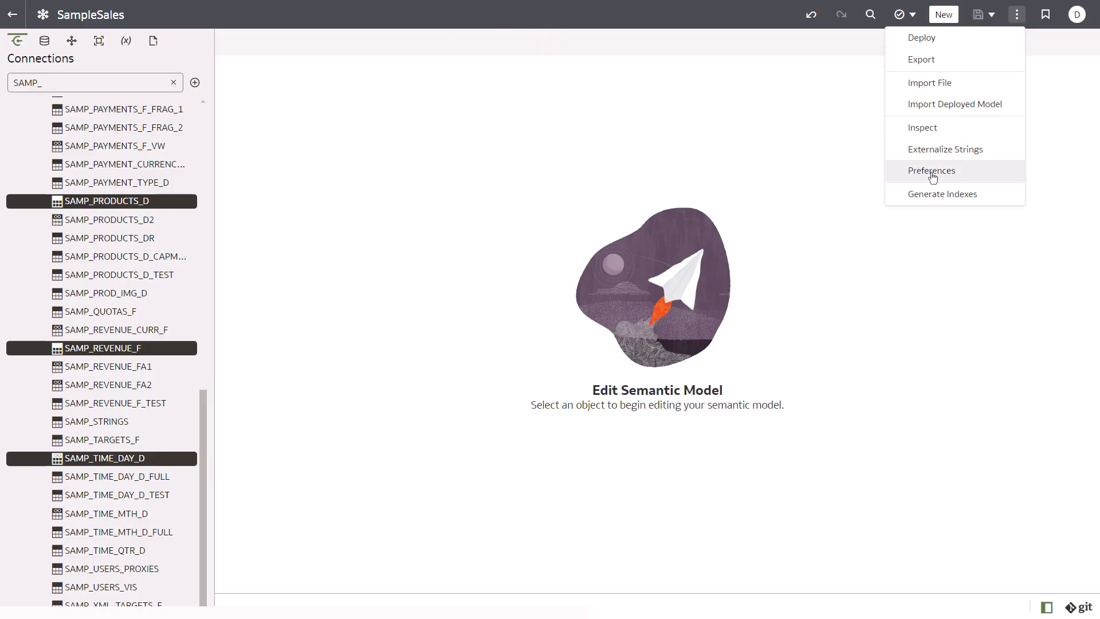
pyautogui.click(932, 172)
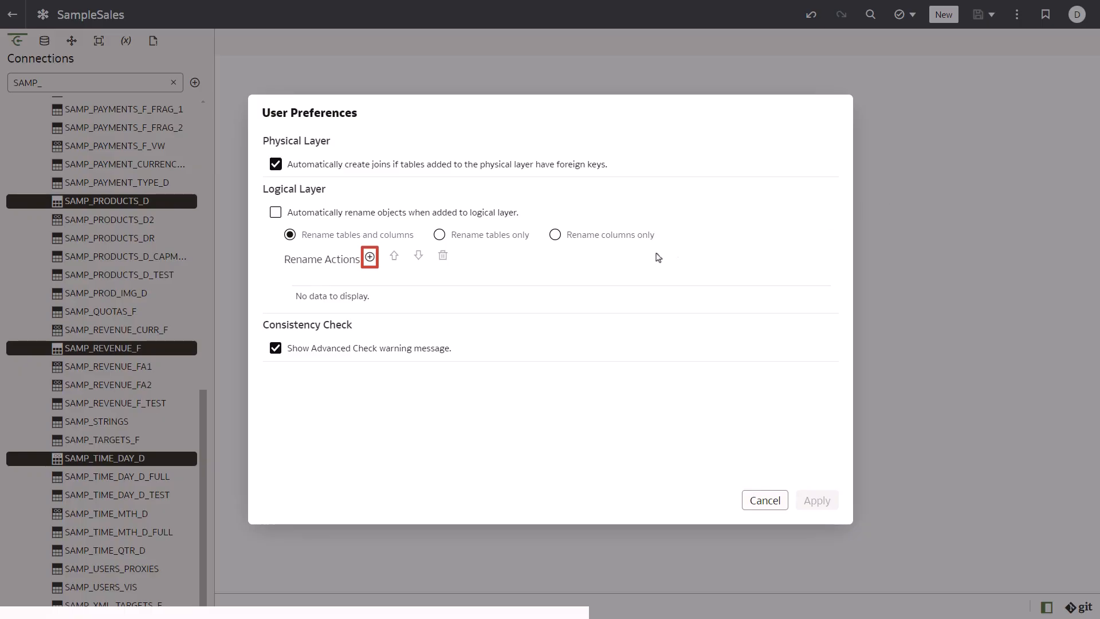
pyautogui.click(371, 257)
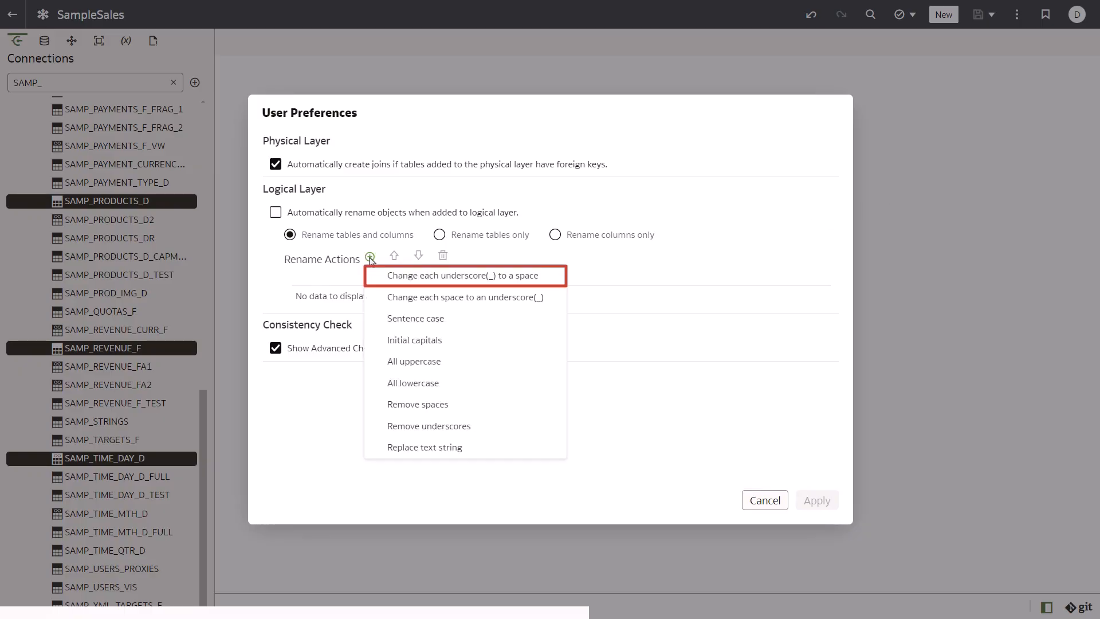
pyautogui.click(402, 276)
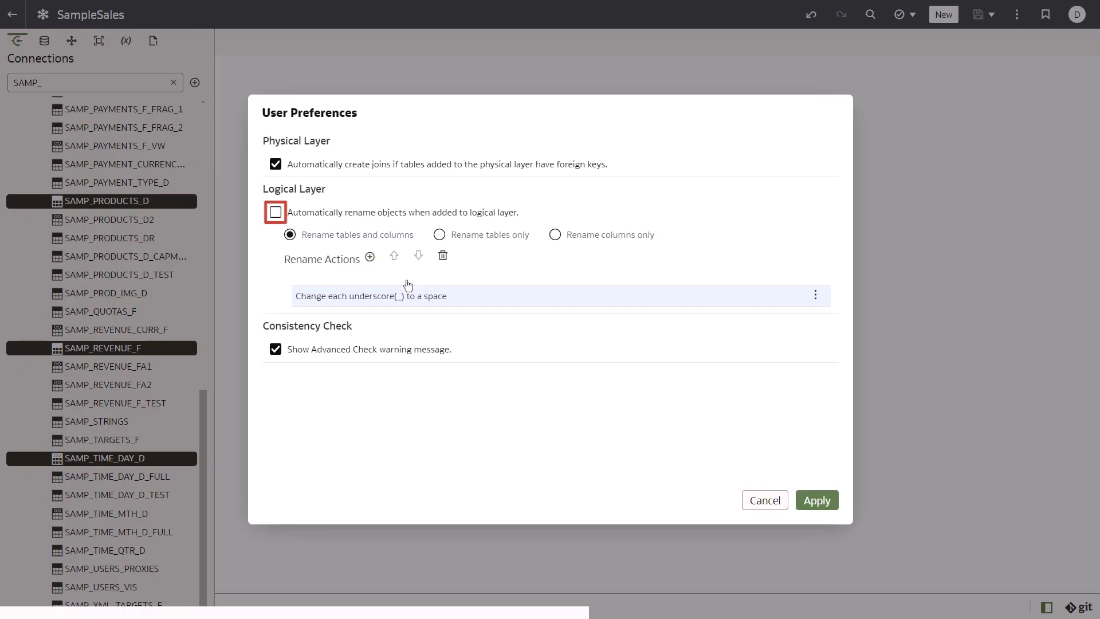
pyautogui.click(276, 212)
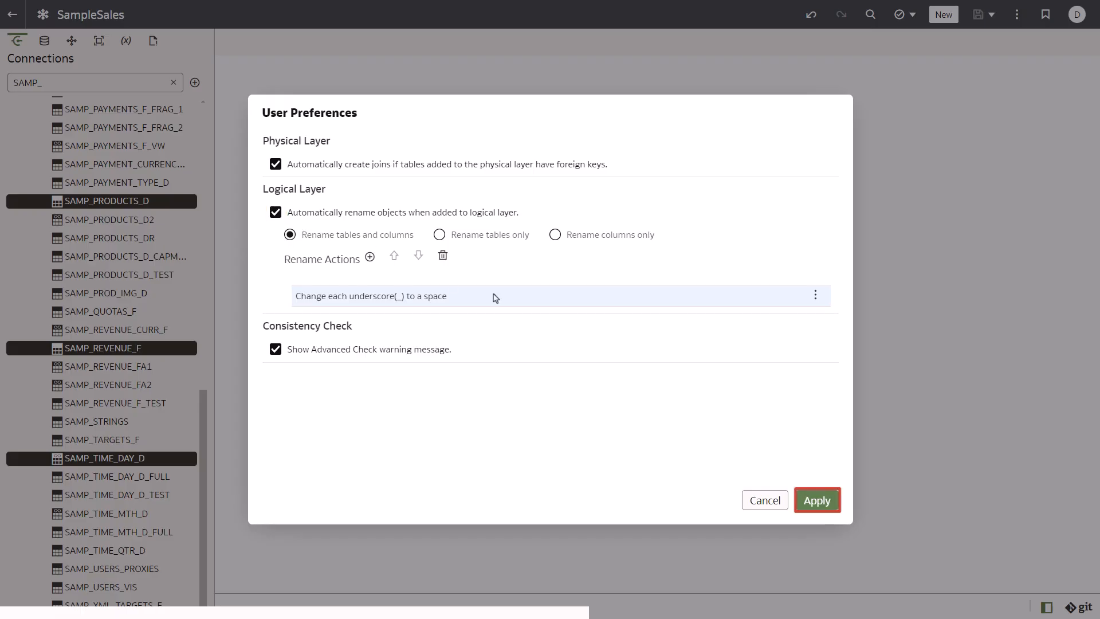
pyautogui.click(821, 501)
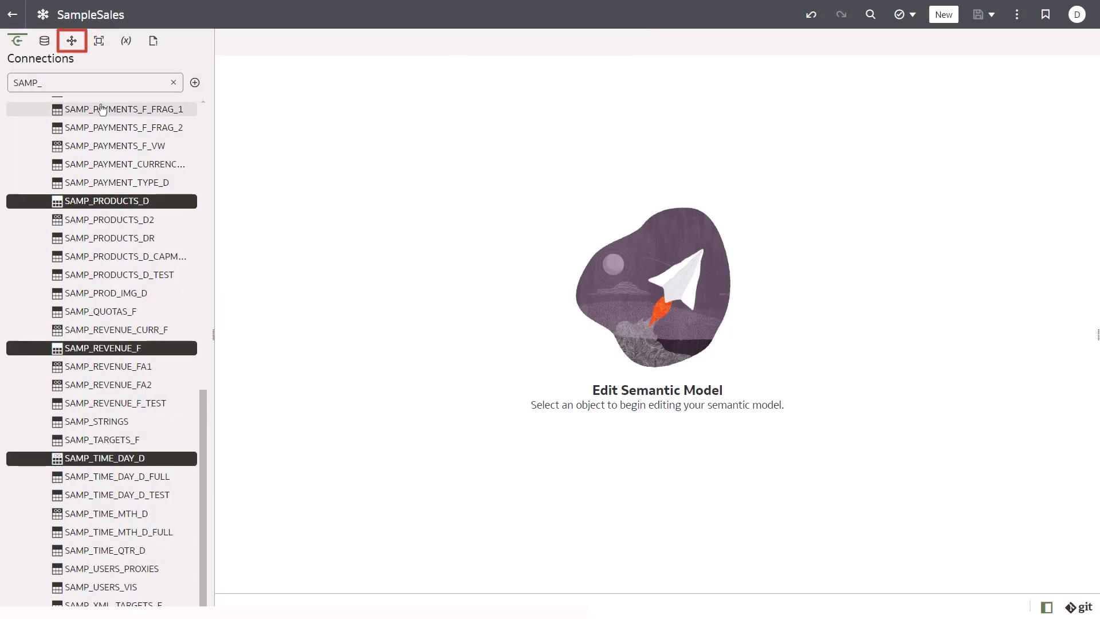
# - Create a business model named SampleSalesBM in the logical layer
pyautogui.click(71, 41)
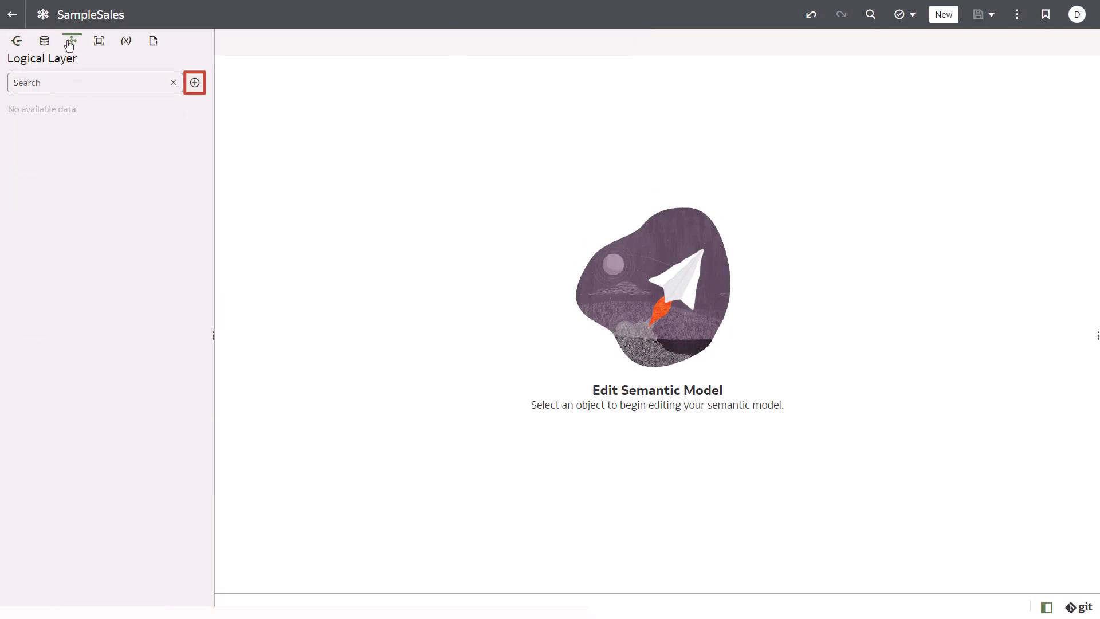
pyautogui.click(195, 83)
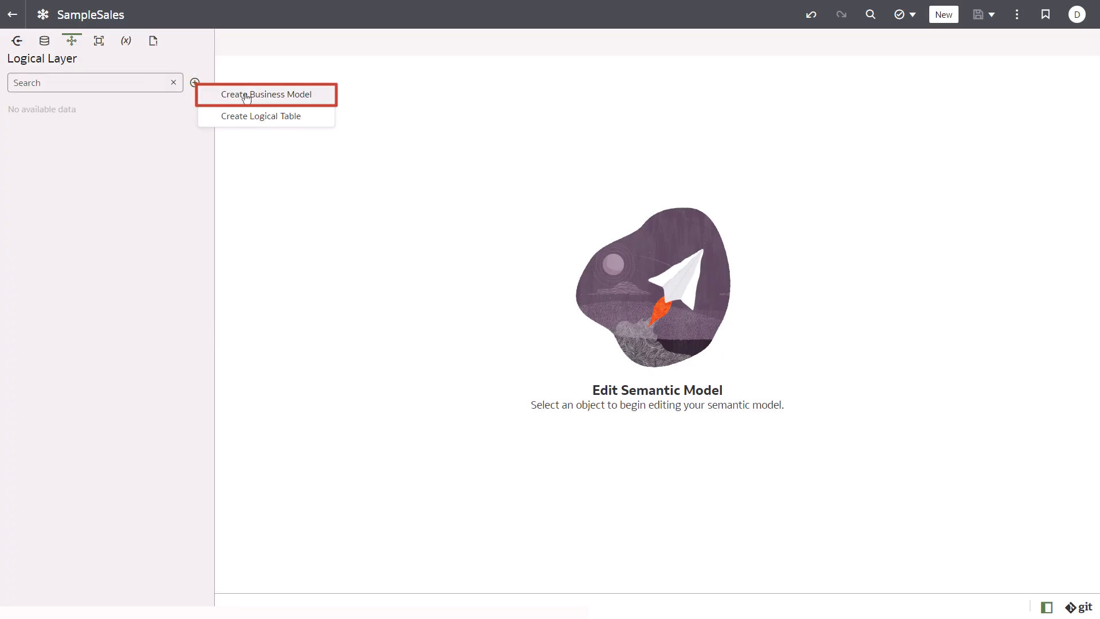
pyautogui.click(246, 97)
pyautogui.write('SampleSalesBM')
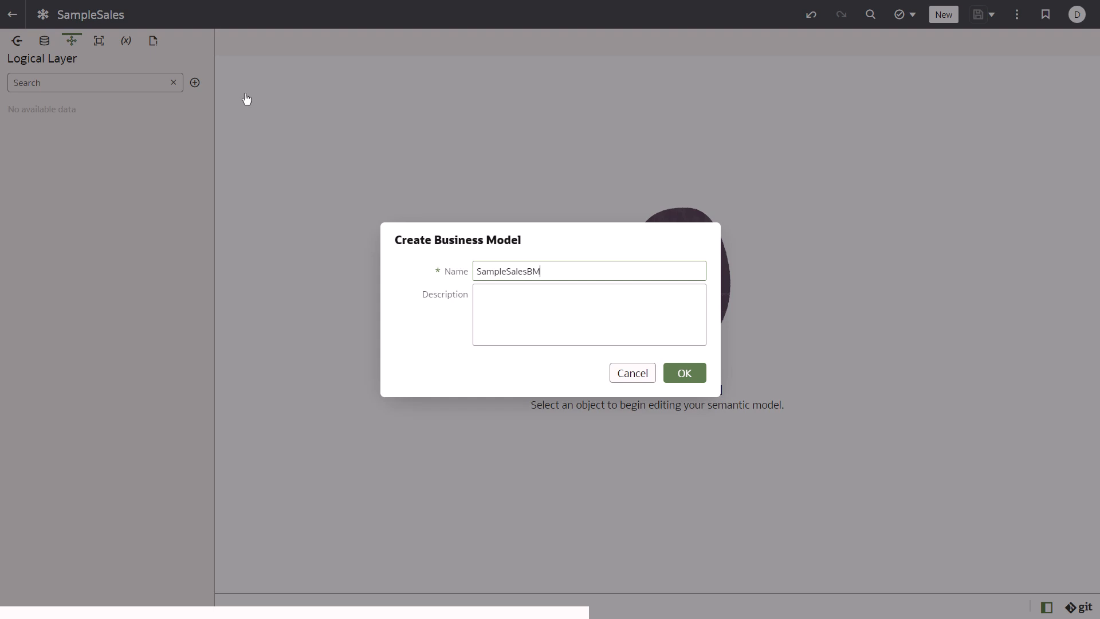
pyautogui.click(685, 378)
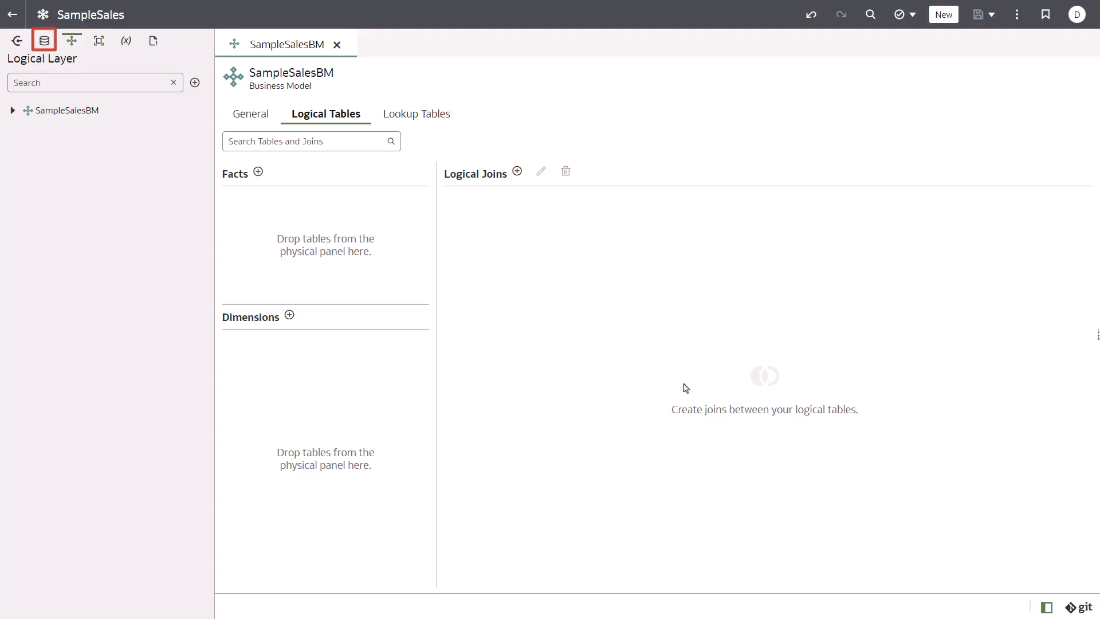
# - Add the D1 Time, D2 Products, D3 Customers and D4 Addresses aliases as dimensions and F1 Revenue as a fact in SampleSalesBM
pyautogui.click(46, 44)
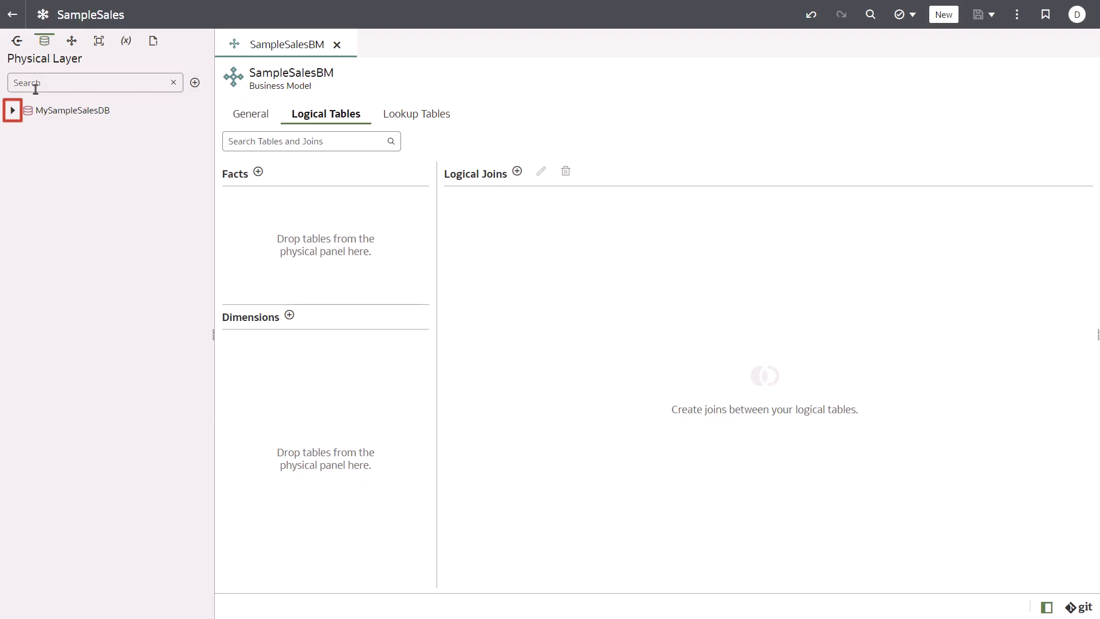
pyautogui.click(12, 111)
pyautogui.click(24, 129)
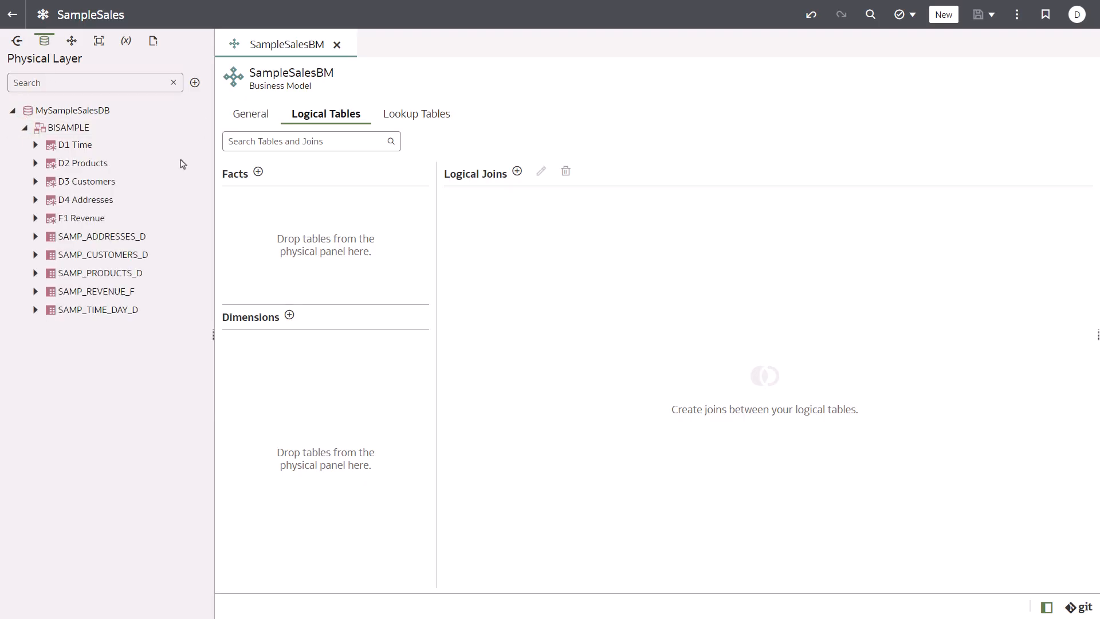
pyautogui.press('ctrl')
pyautogui.keyDown('ctrl'); pyautogui.click(83, 145); pyautogui.keyUp('ctrl')
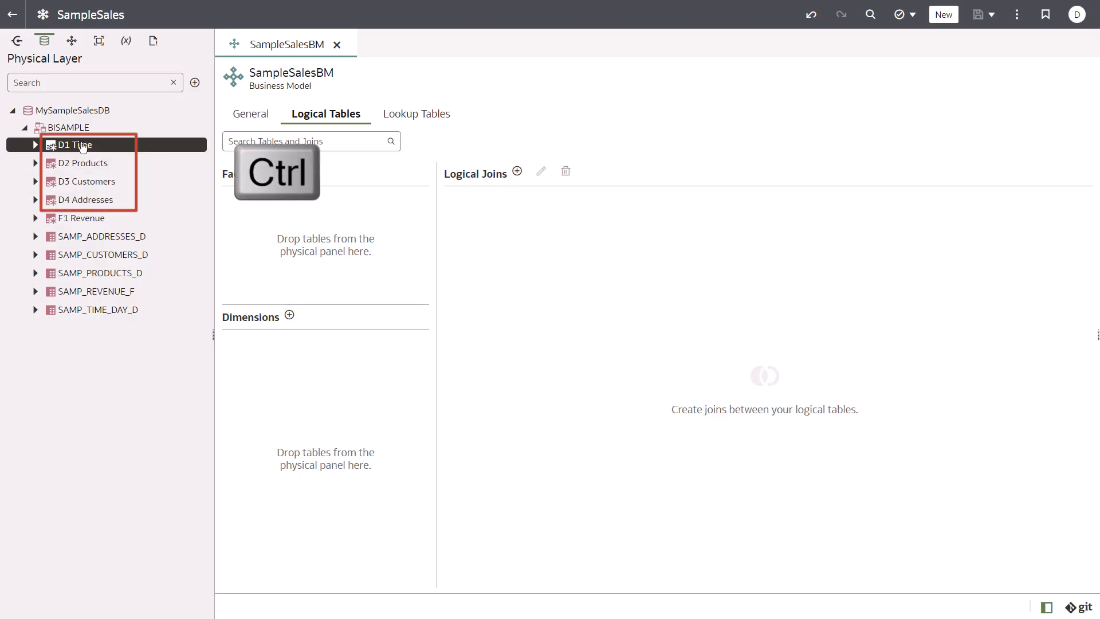
pyautogui.keyDown('shift'); pyautogui.click(81, 201); pyautogui.keyUp('shift')
pyautogui.moveTo(81, 201); pyautogui.dragTo(243, 376)
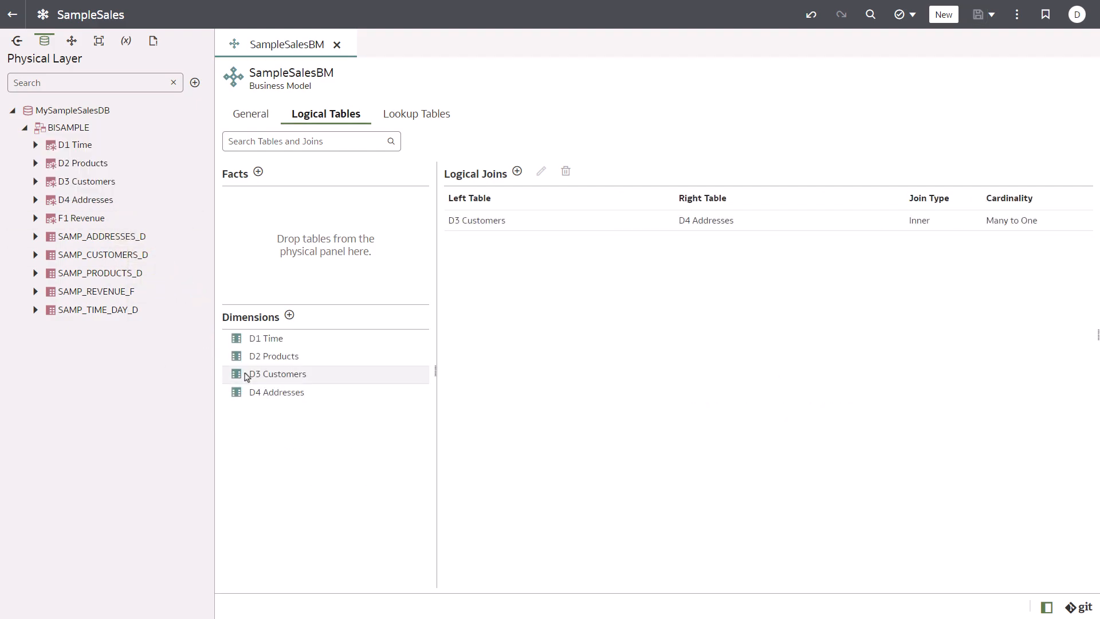
pyautogui.moveTo(85, 220); pyautogui.dragTo(274, 240)
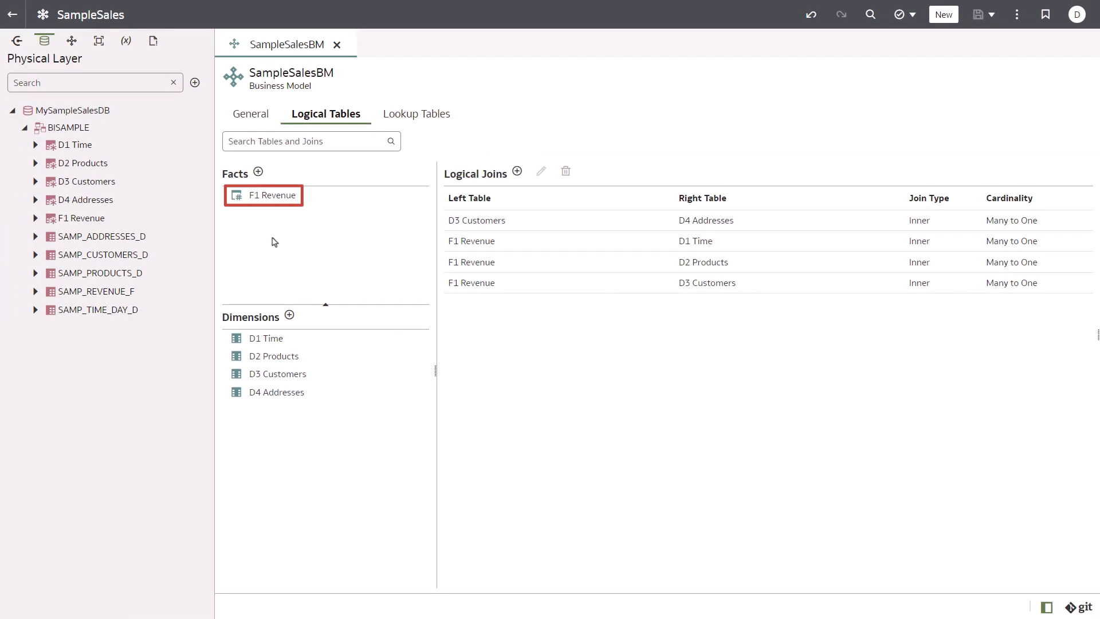
# - Delete every logical column of the F1 Revenue fact table except UNITS and REVENUE
pyautogui.doubleClick(279, 195)
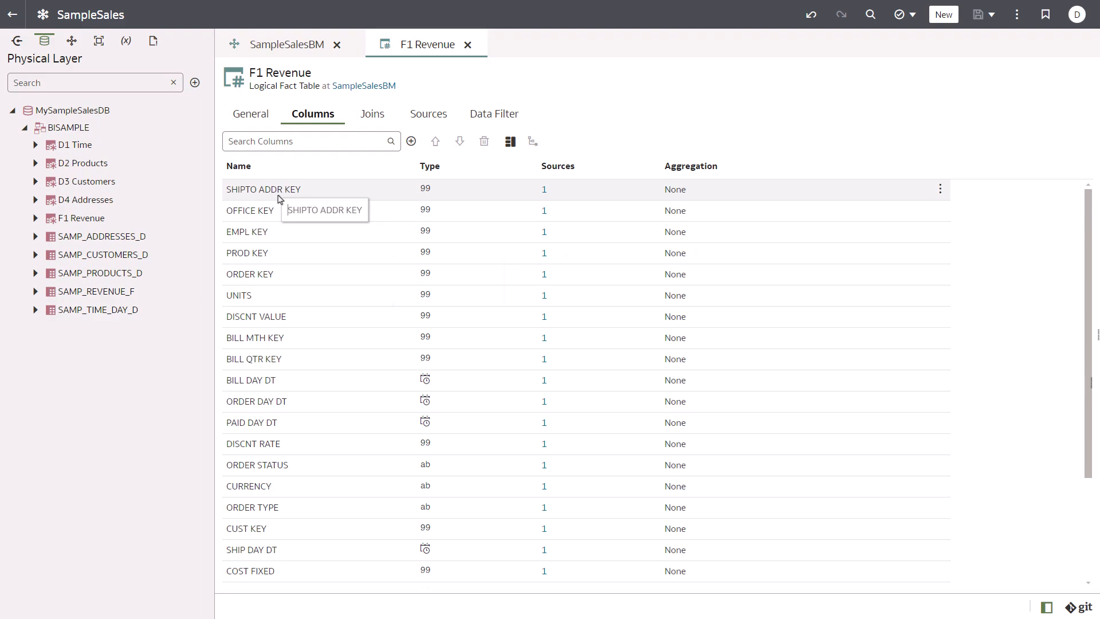
pyautogui.click(285, 194)
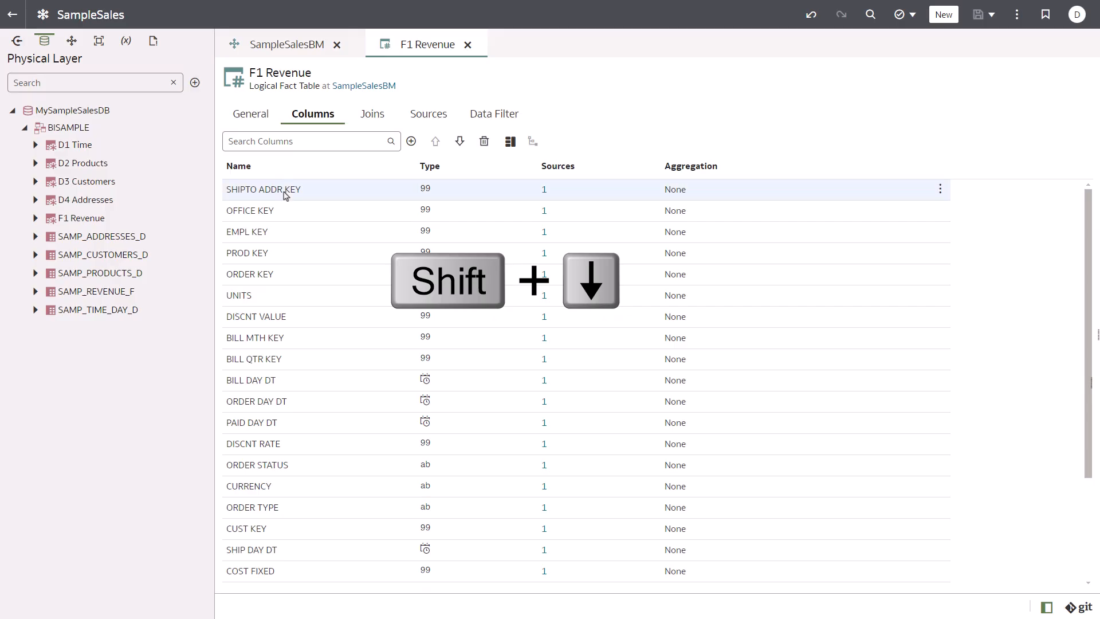
pyautogui.scroll(-3, 309, 224)
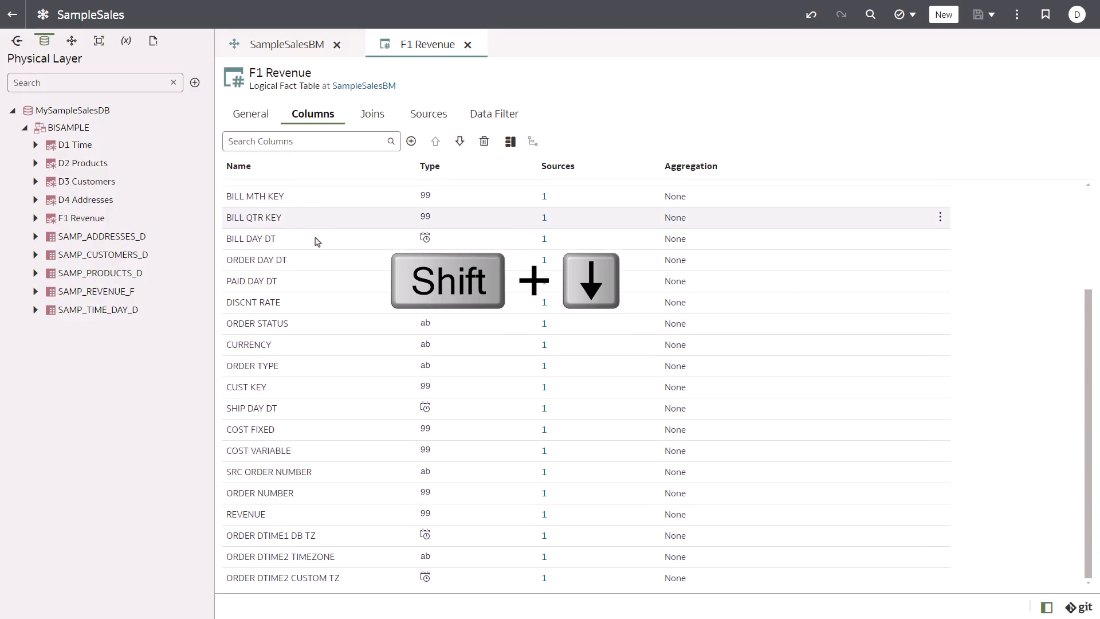
pyautogui.keyDown('shift'); pyautogui.click(306, 579); pyautogui.keyUp('shift')
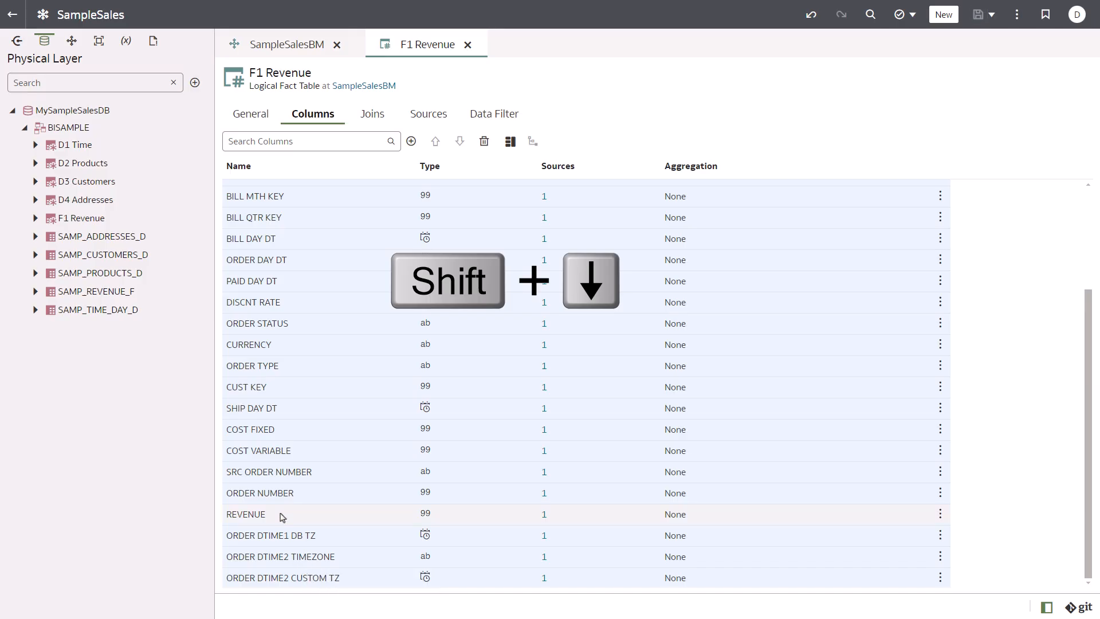
pyautogui.scroll(3, 281, 516)
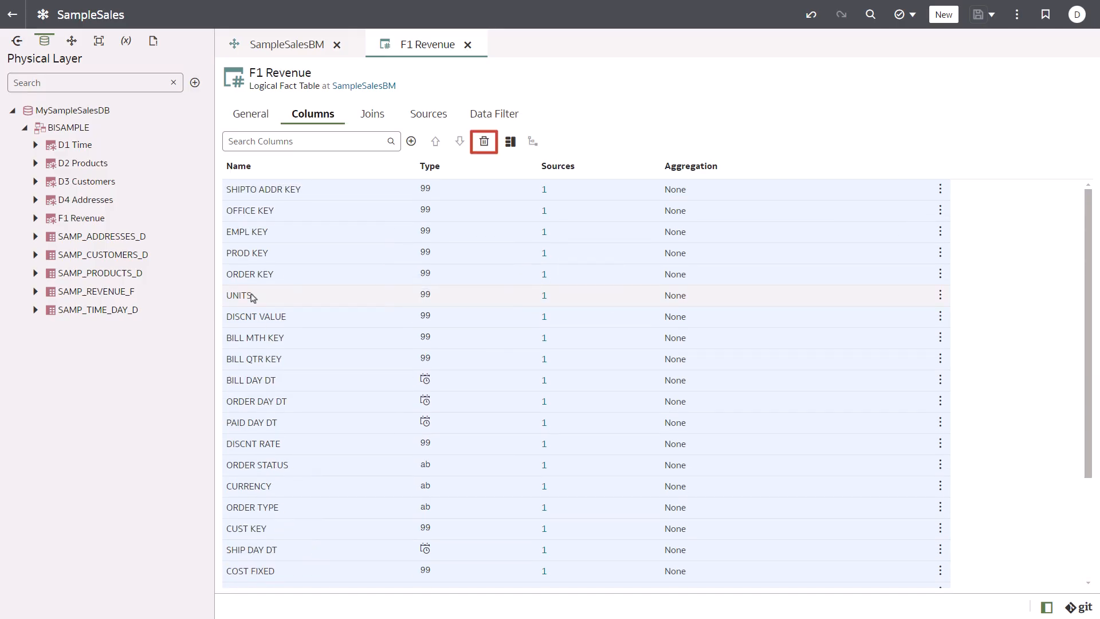
pyautogui.click(484, 143)
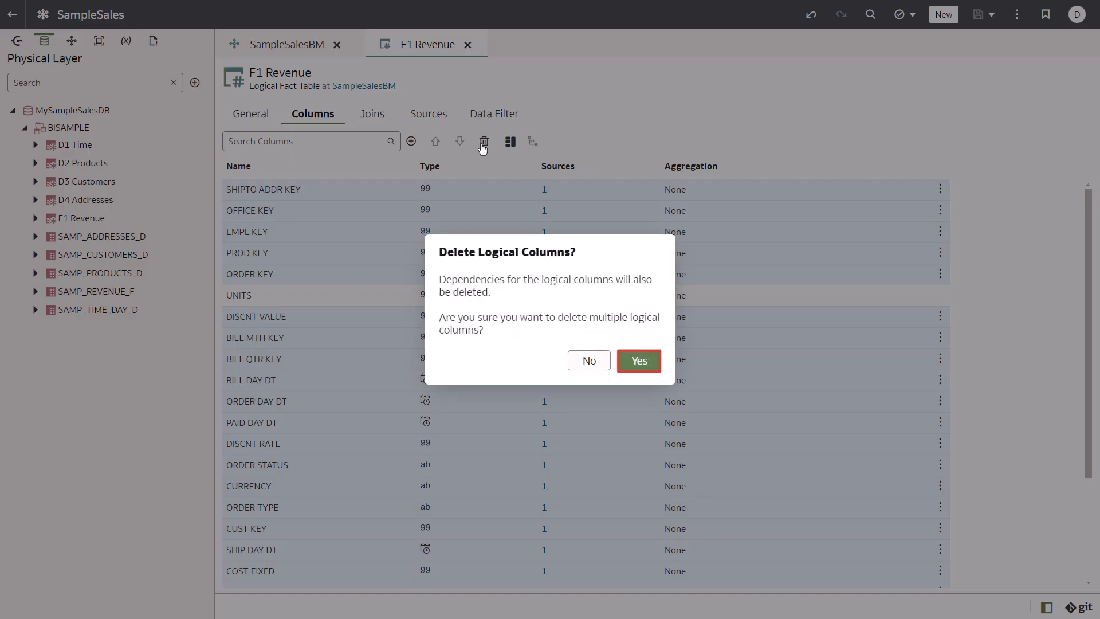
pyautogui.click(644, 371)
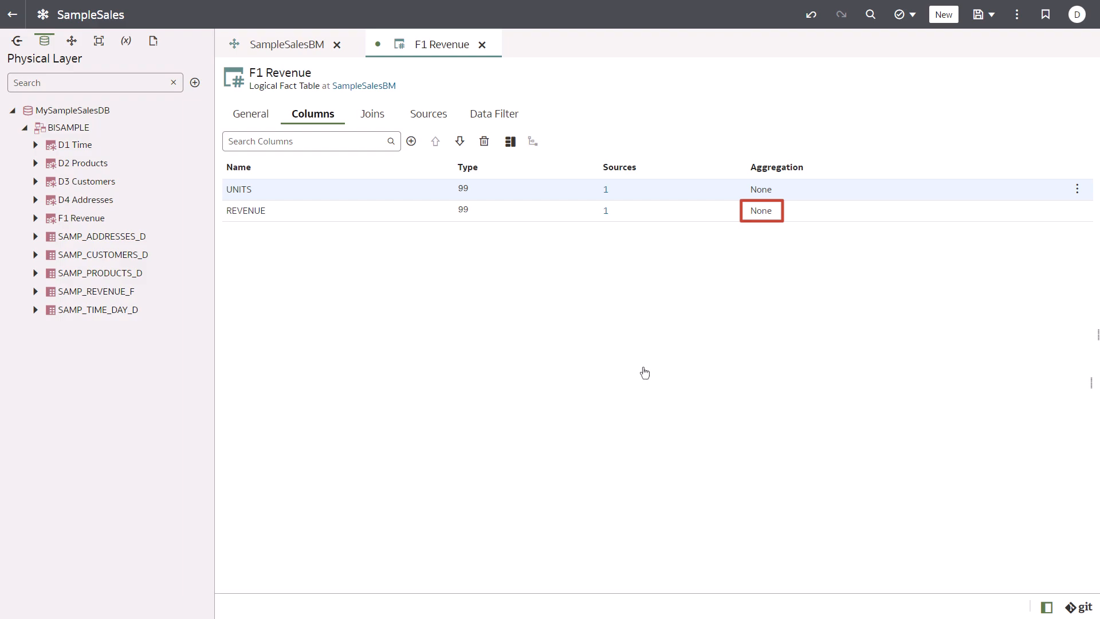
# - Set the aggregation of the REVENUE column to Sum and of the UNITS column to Count
pyautogui.click(774, 213)
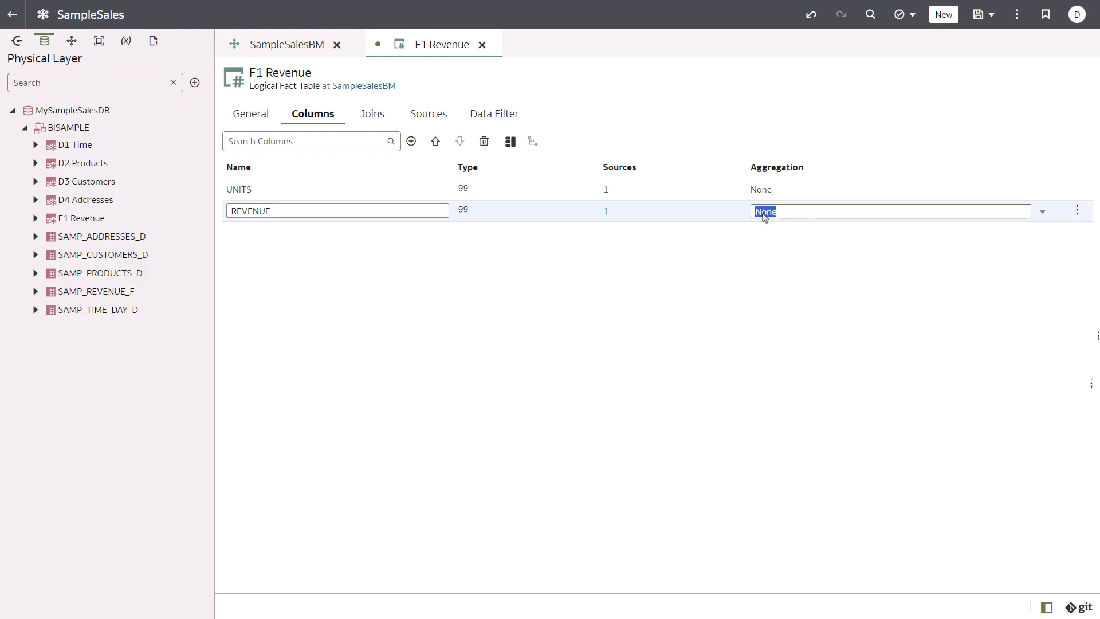
pyautogui.click(1043, 212)
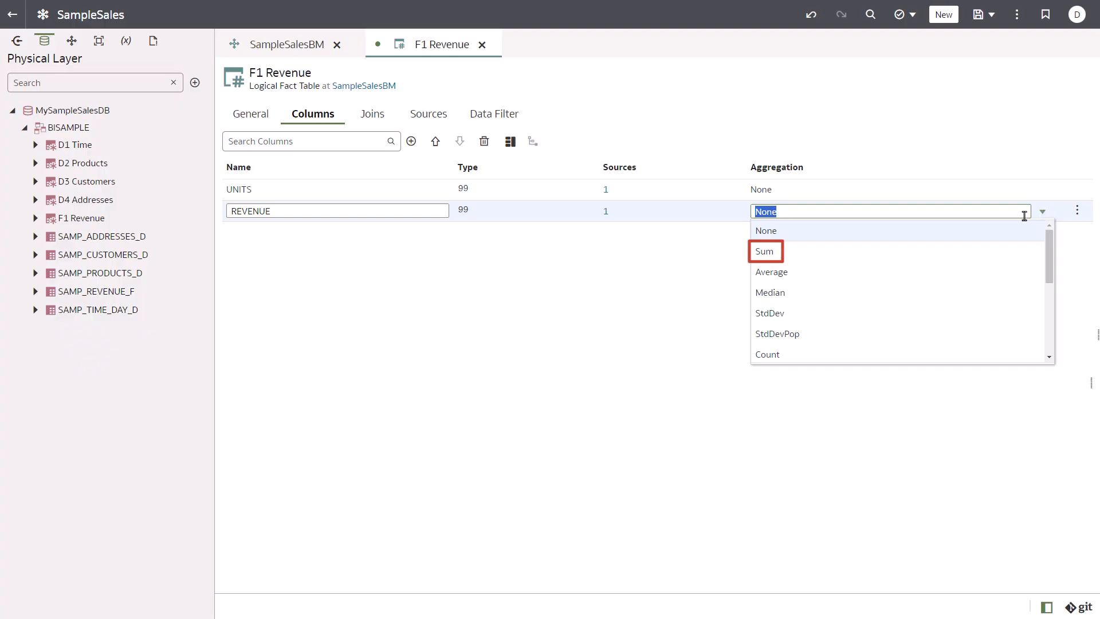
pyautogui.click(856, 257)
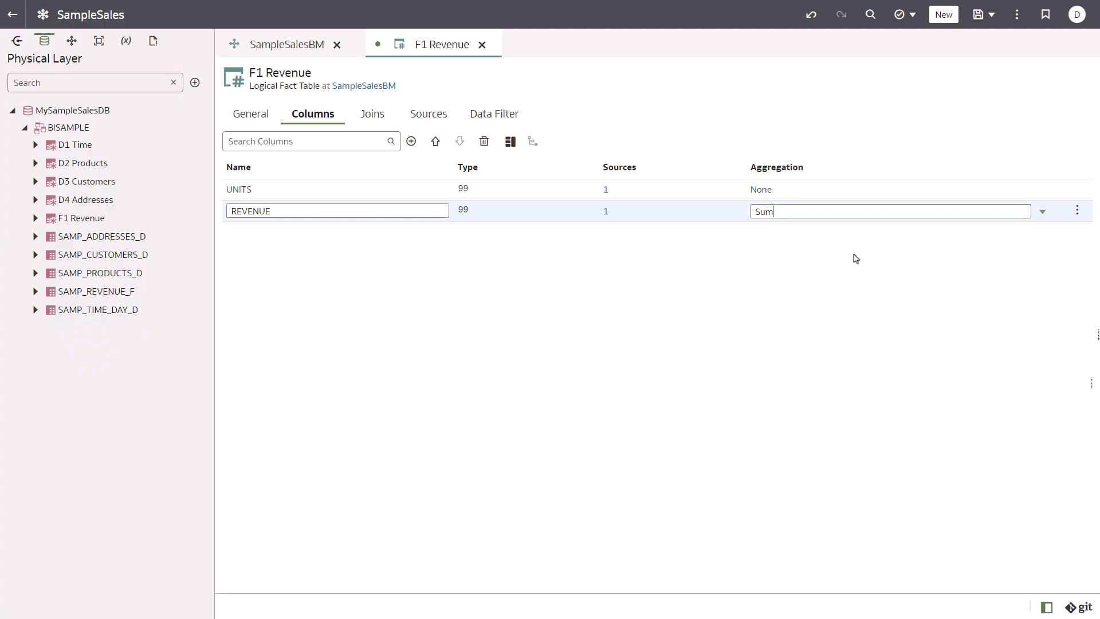
pyautogui.click(954, 195)
pyautogui.click(1043, 190)
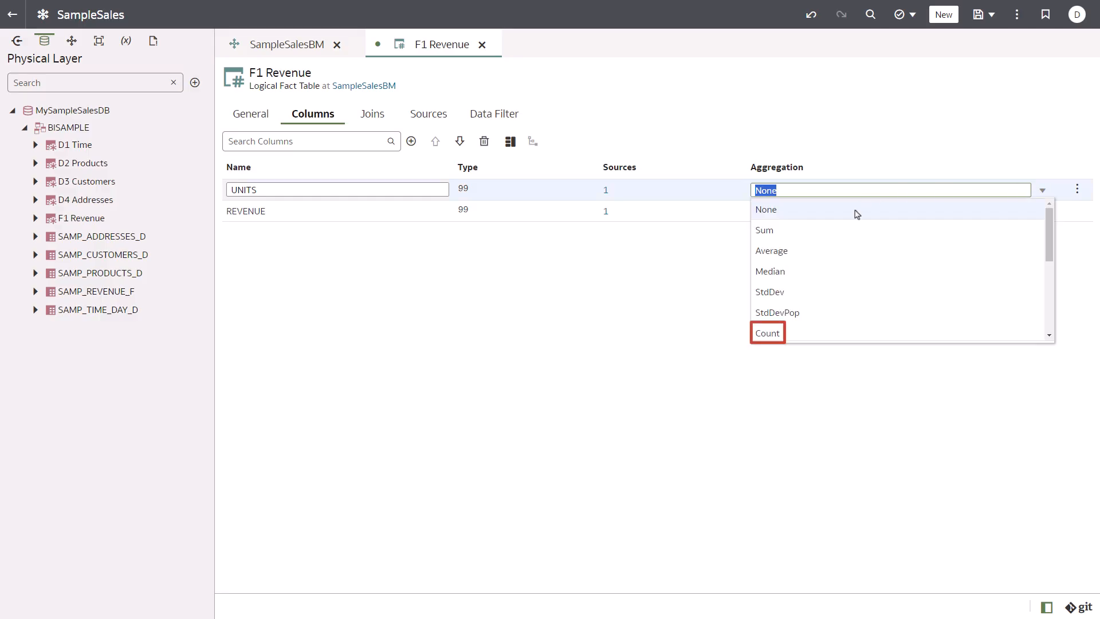
pyautogui.click(789, 335)
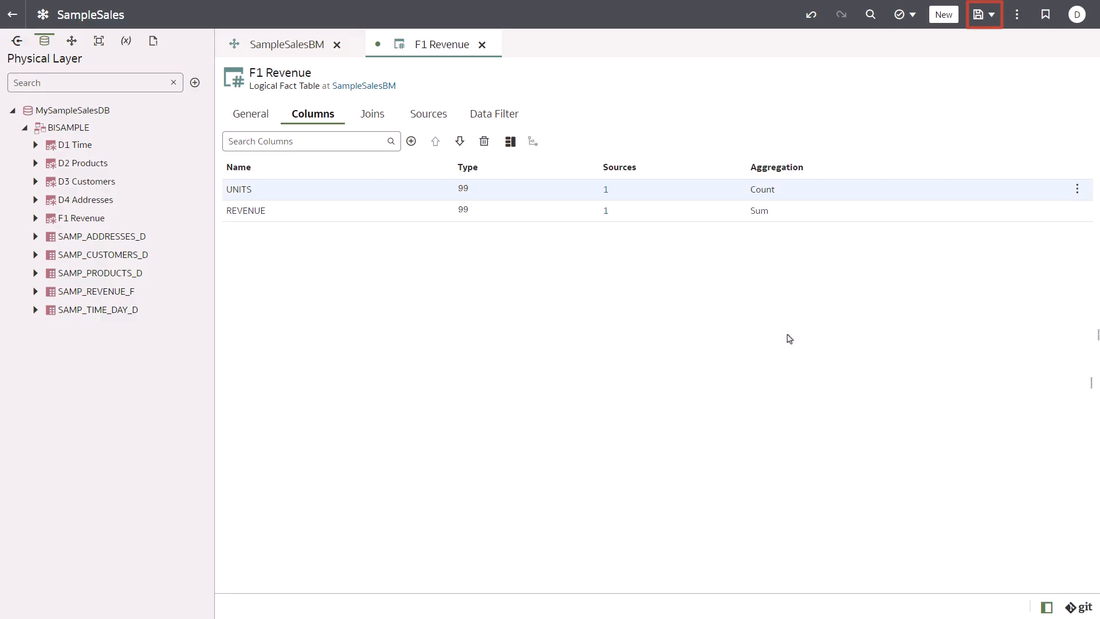
# - Save the model, then close the F1 Revenue logical table and the SampleSalesBM business model
pyautogui.click(979, 20)
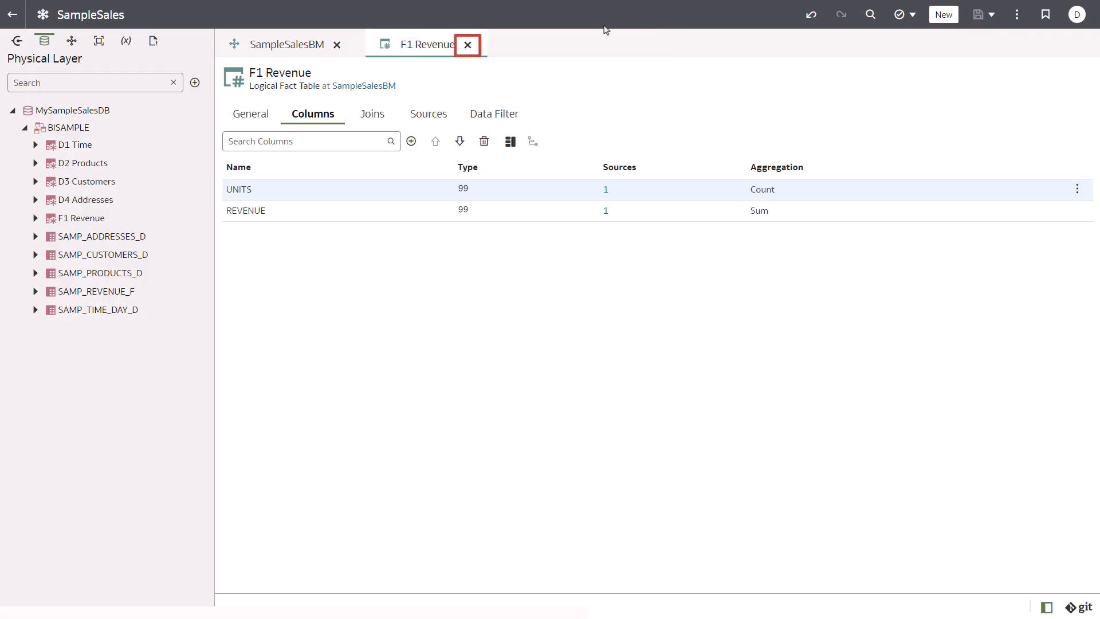
pyautogui.click(468, 45)
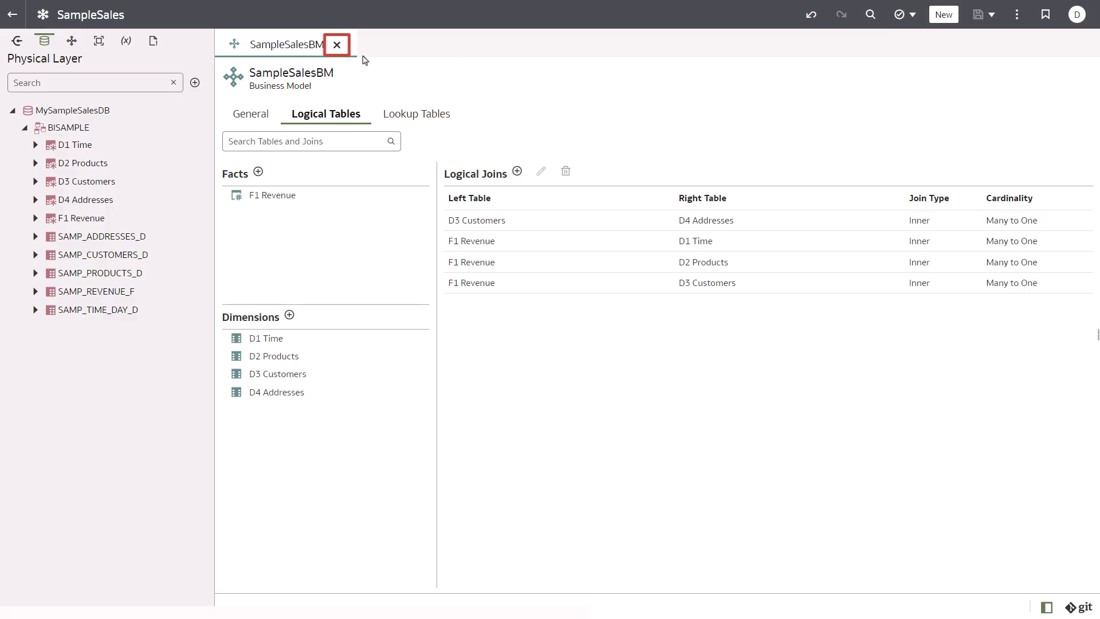
pyautogui.click(337, 45)
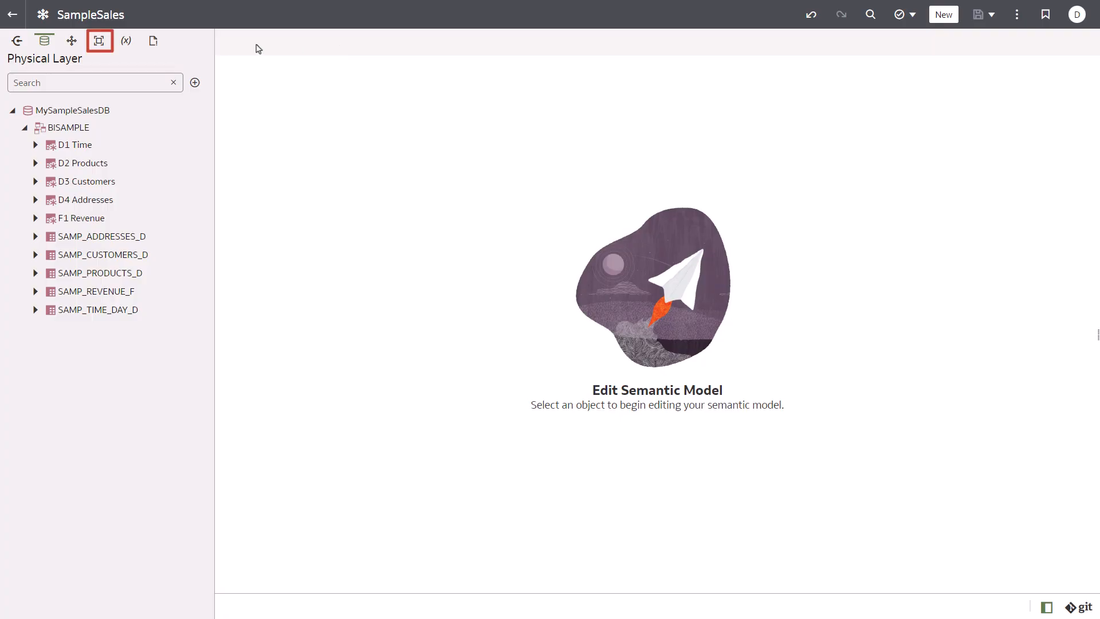
# - Create a subject area named Sample Sales in the presentation layer, based on the SampleSalesBM business model
pyautogui.click(98, 43)
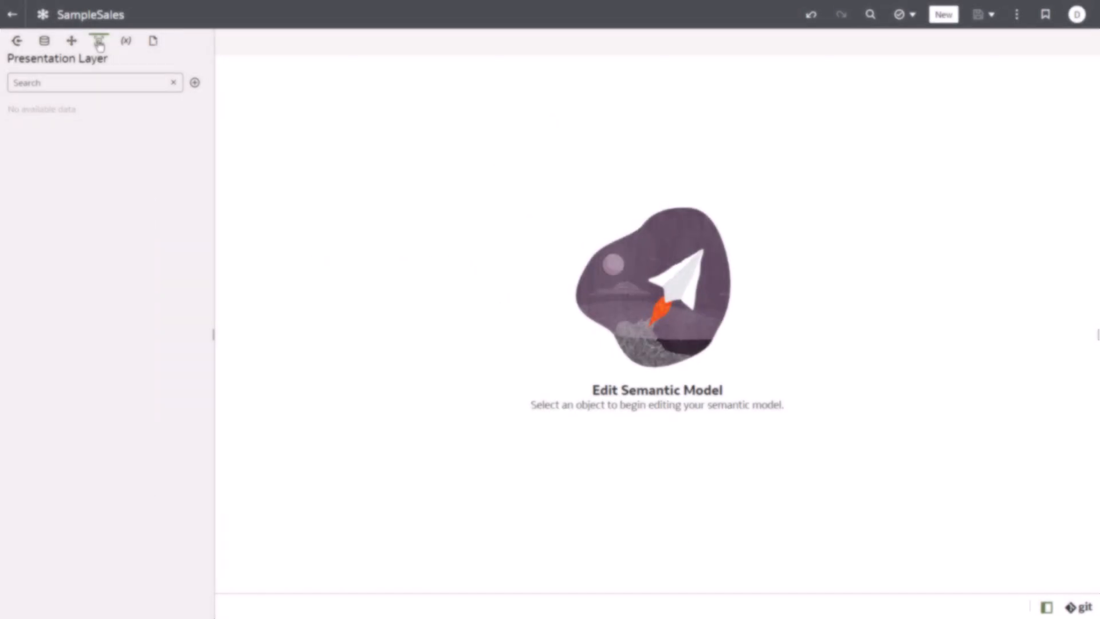
pyautogui.click(195, 85)
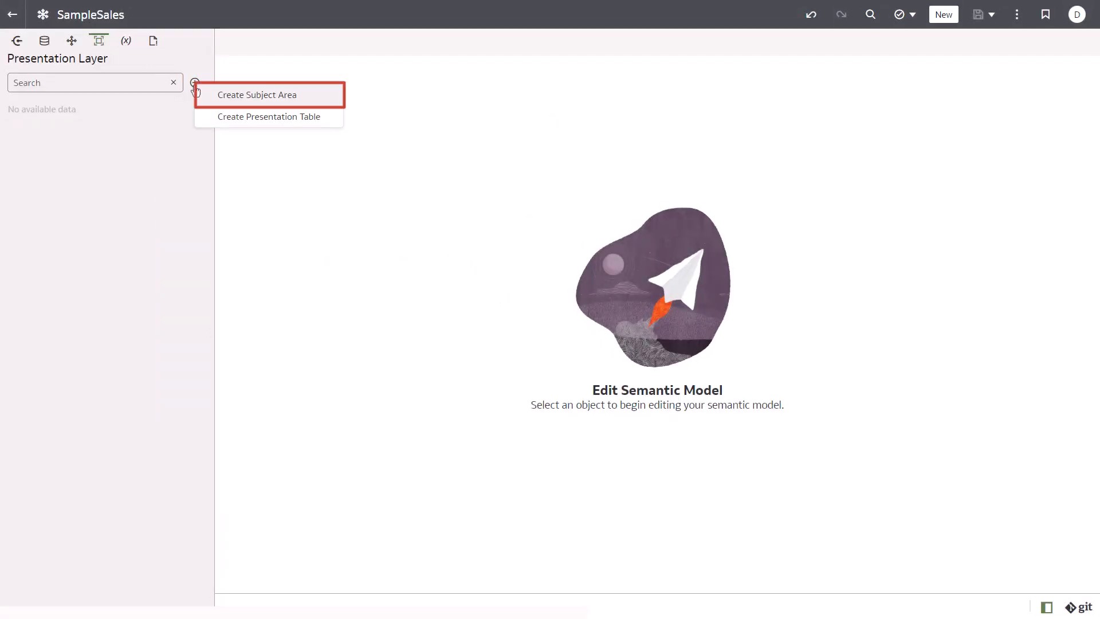
pyautogui.click(236, 95)
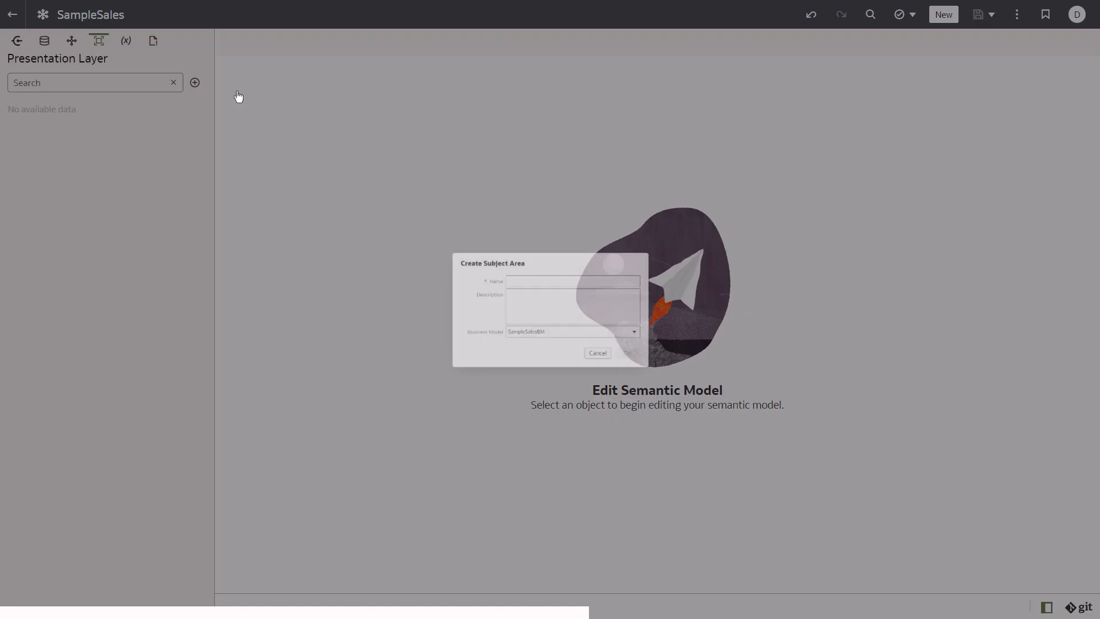
pyautogui.write('Sample Sales')
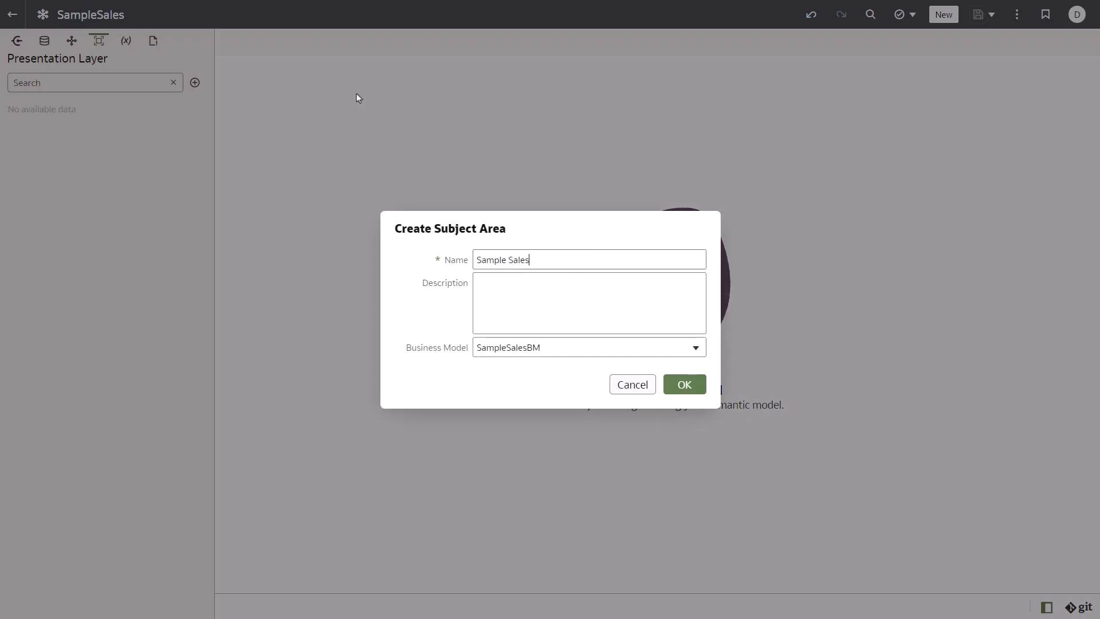
pyautogui.click(685, 385)
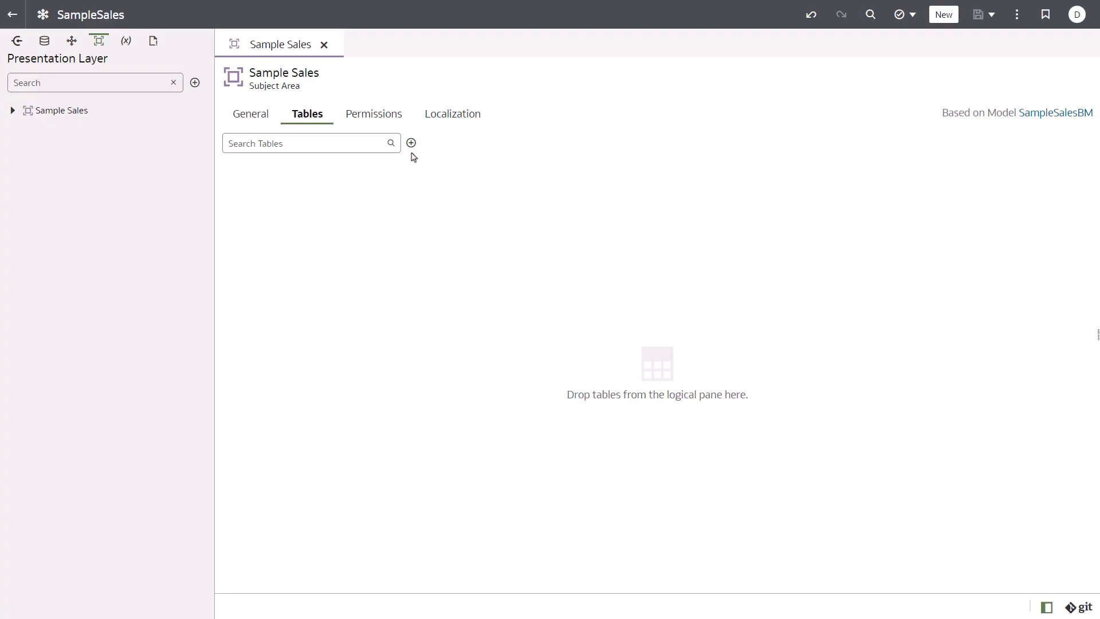
# - Add the logical tables D1 Time, D2 Products, D3 Customers, D4 Addresses and F1 Revenue to the Sample Sales subject area
pyautogui.click(411, 144)
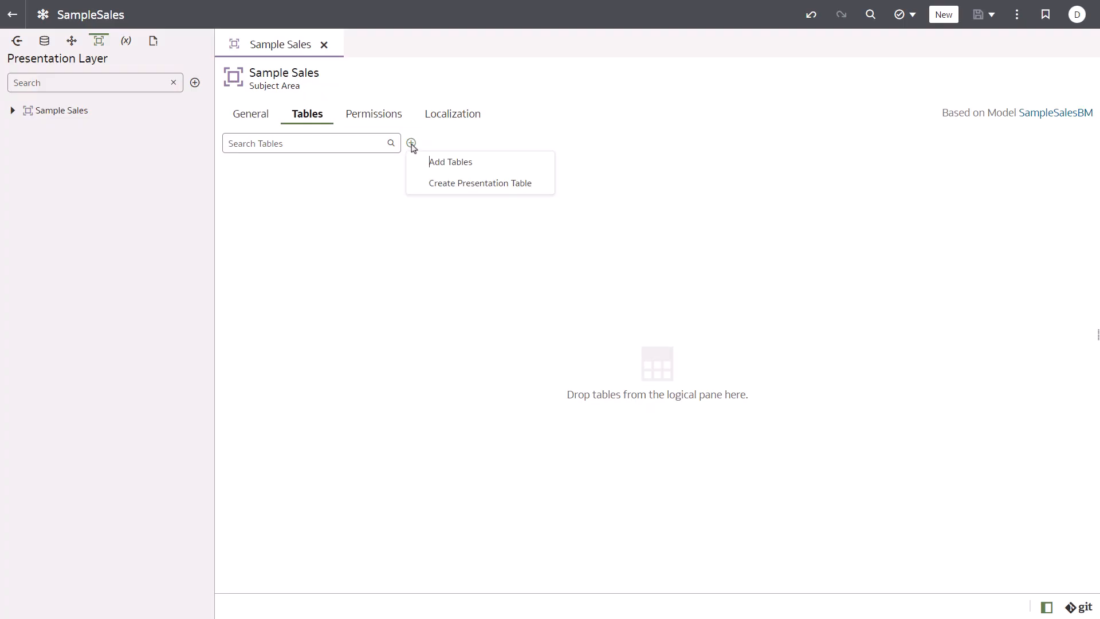
pyautogui.click(433, 162)
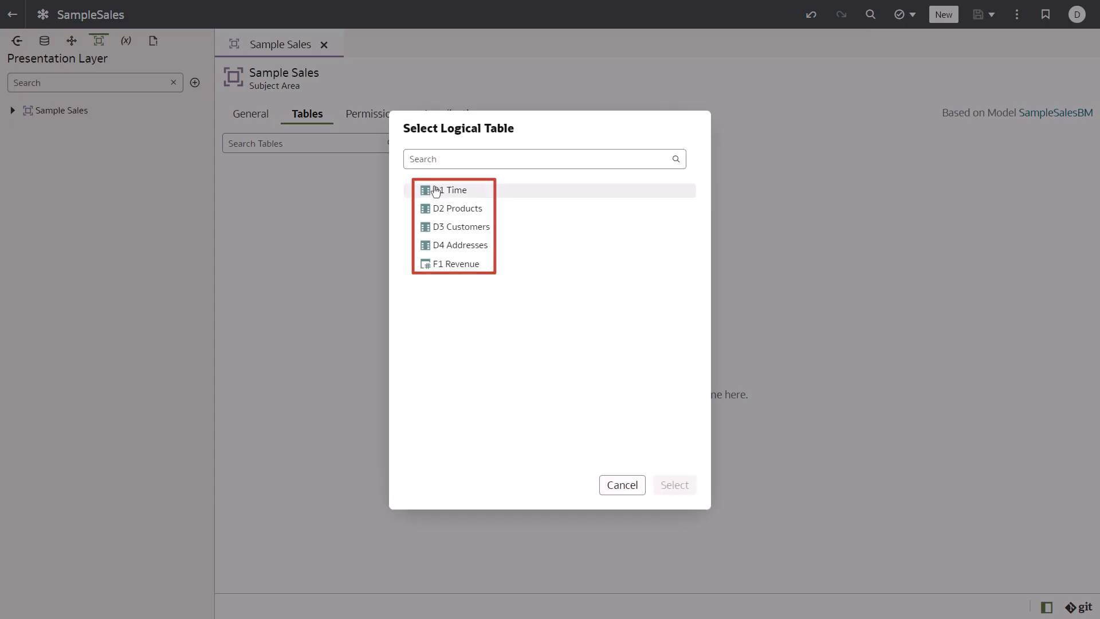
pyautogui.click(436, 190)
pyautogui.click(442, 209)
pyautogui.click(446, 227)
pyautogui.click(443, 245)
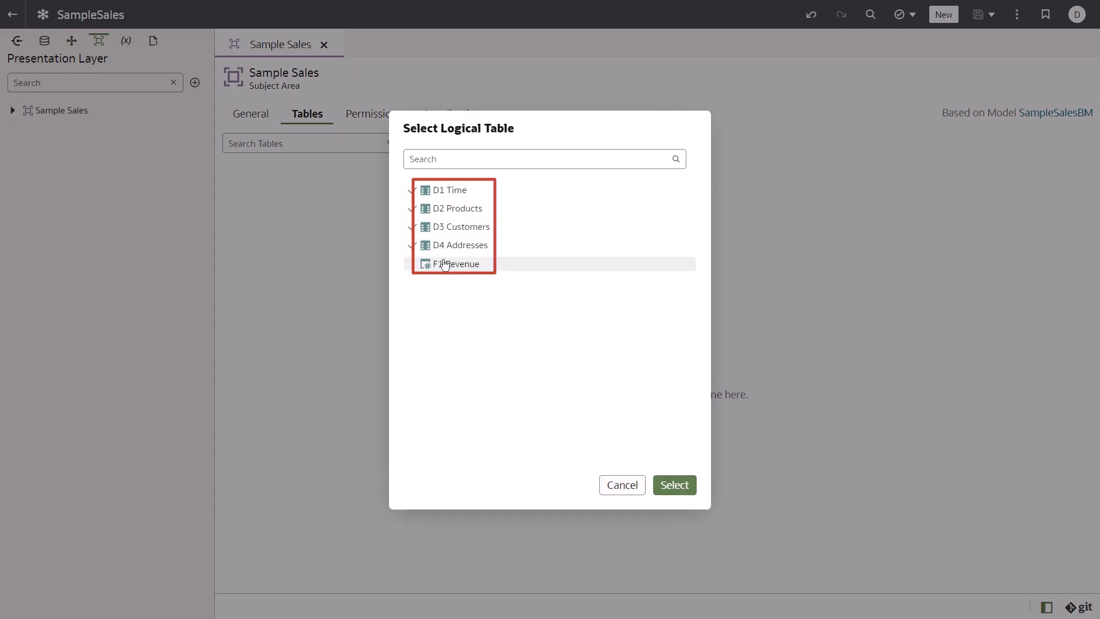
pyautogui.click(446, 263)
pyautogui.click(683, 485)
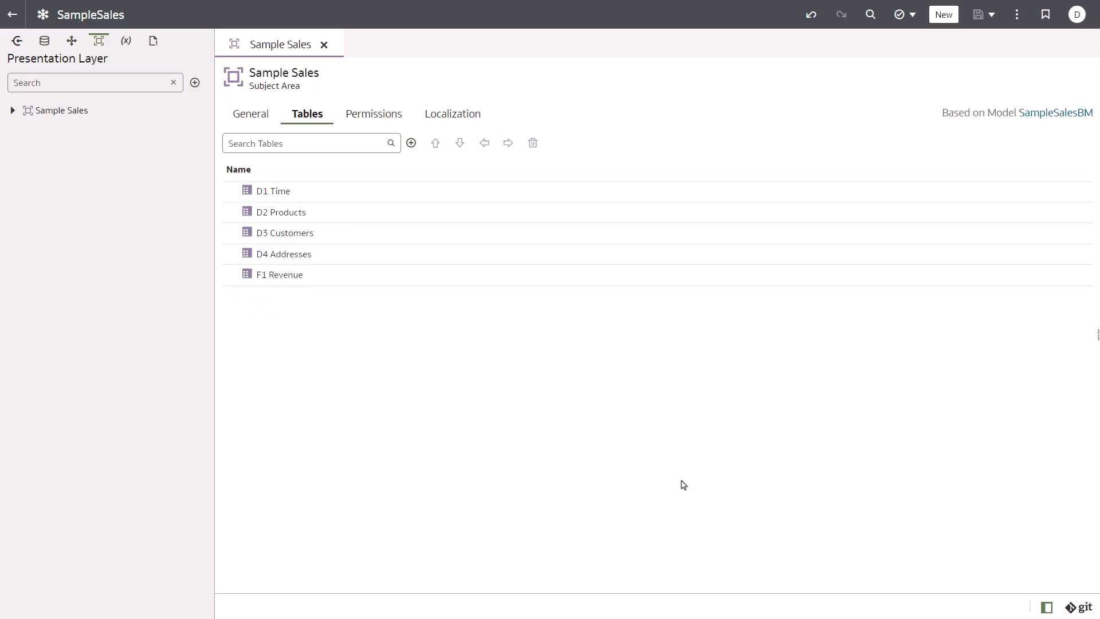
# - Rename the D2 Products presentation table as Products and save the model
pyautogui.doubleClick(290, 218)
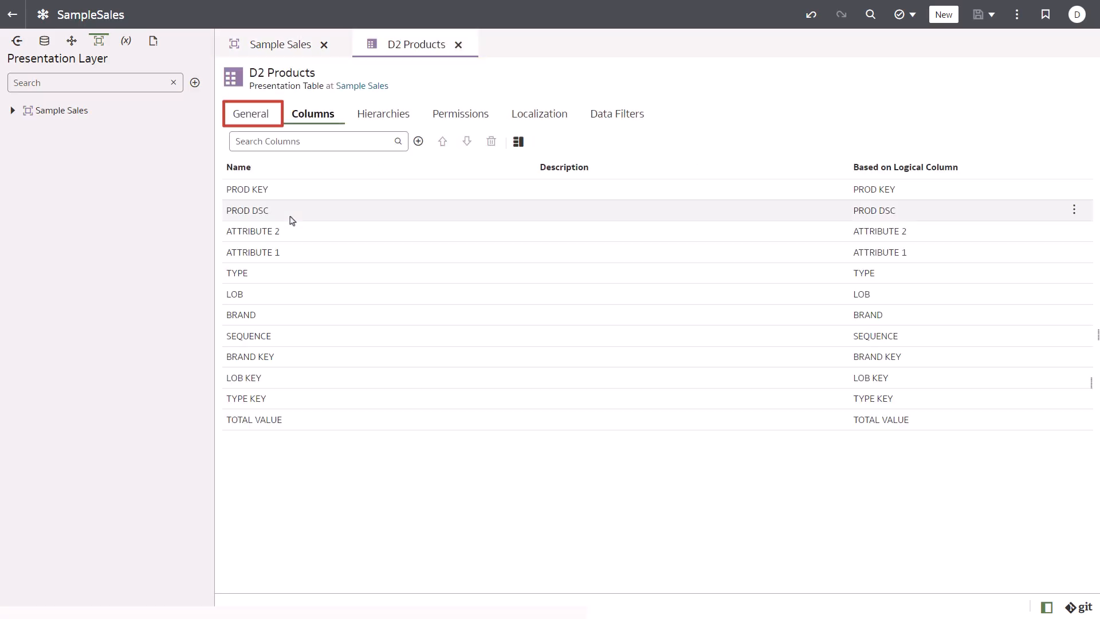
pyautogui.click(255, 115)
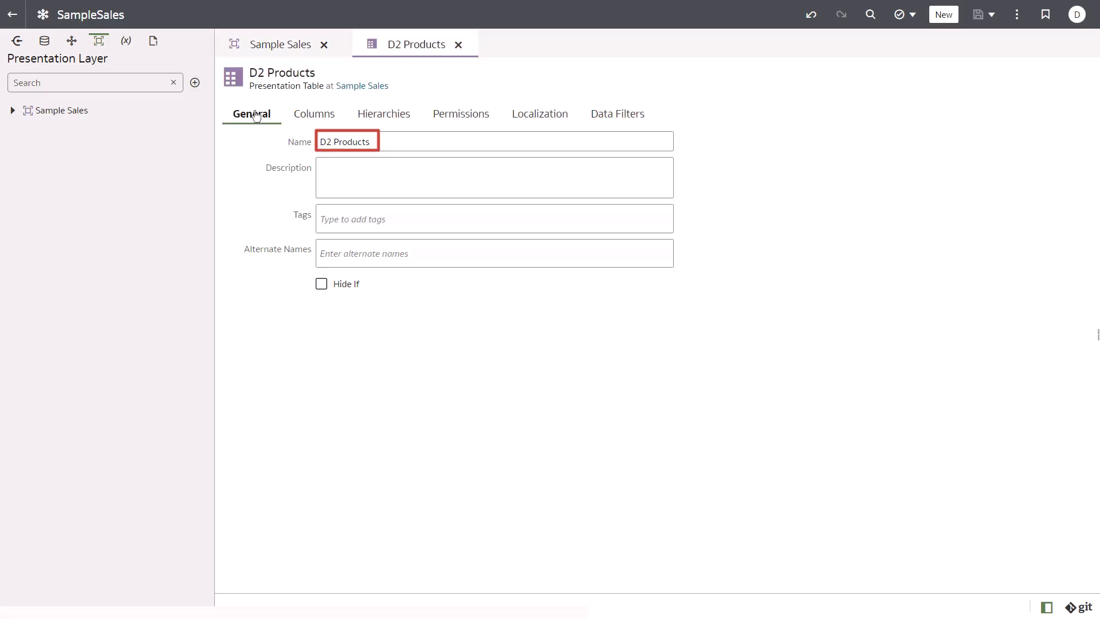
pyautogui.doubleClick(326, 142)
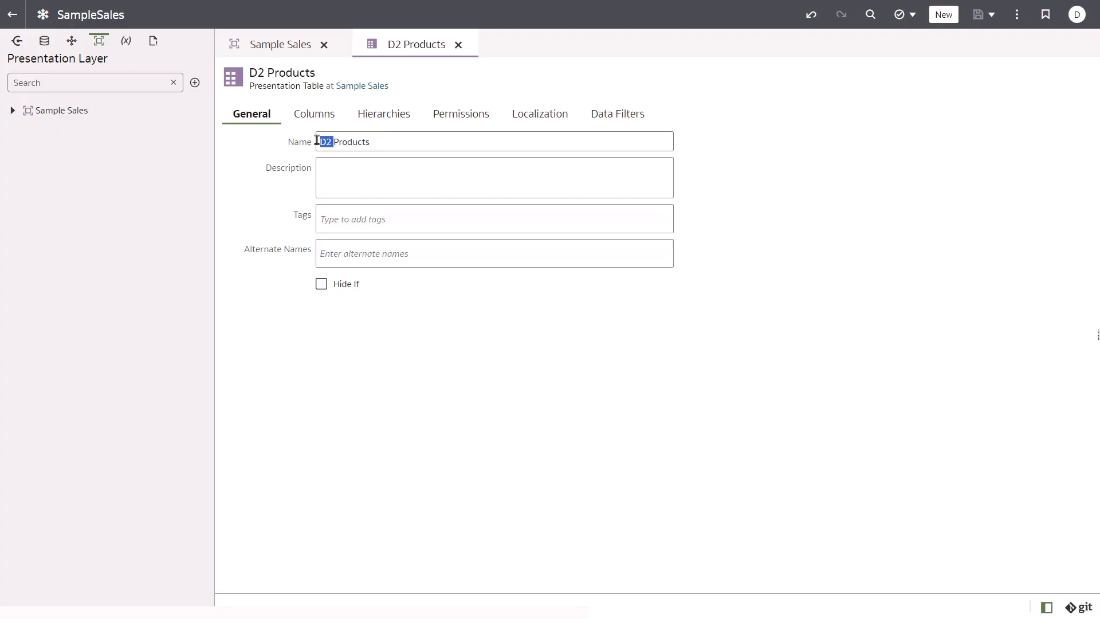
pyautogui.press('BackSpace')
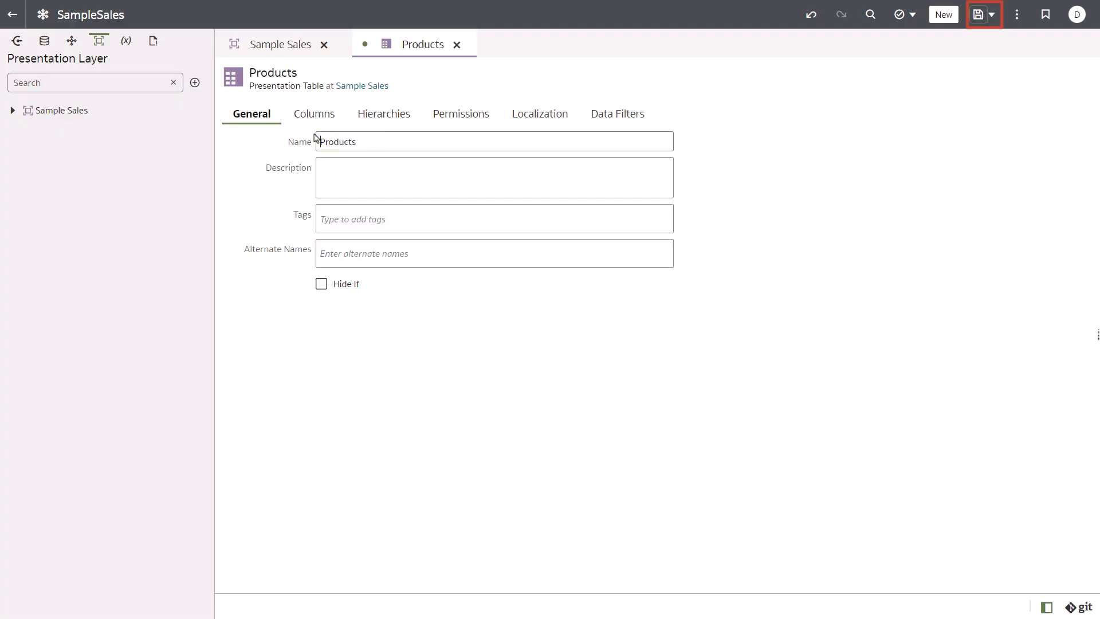
pyautogui.click(979, 17)
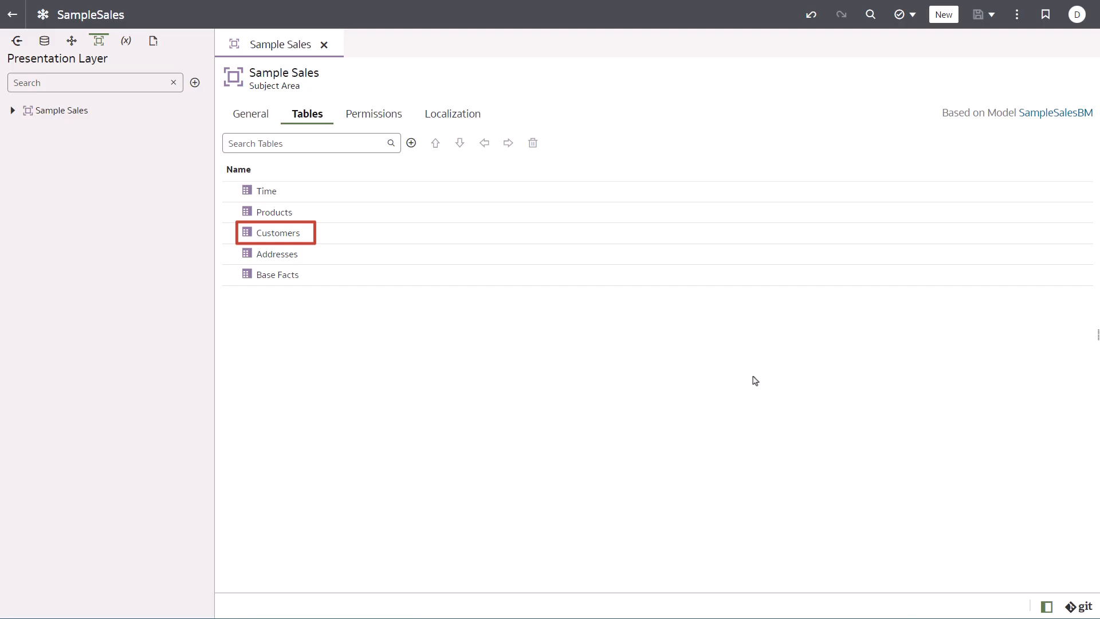
# - Reorder the subject area's tables so that Customers is first and Addresses second, and save the model
pyautogui.moveTo(319, 243)
pyautogui.mouseDown()
pyautogui.moveTo(274, 240)
pyautogui.moveTo(283, 191)
pyautogui.mouseUp()
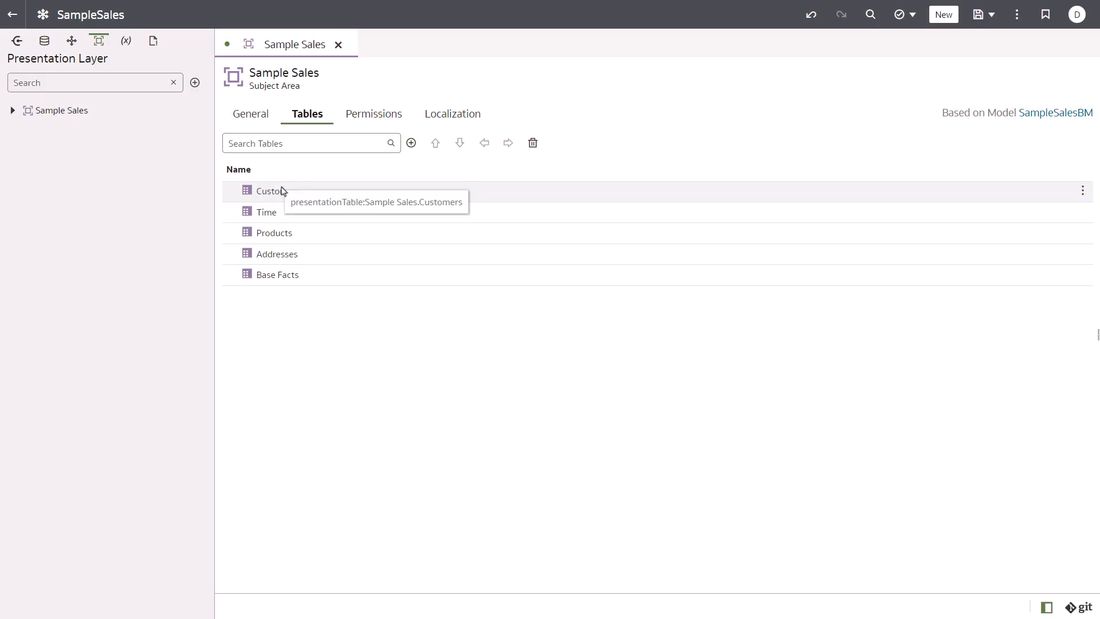
pyautogui.moveTo(272, 254); pyautogui.dragTo(266, 212)
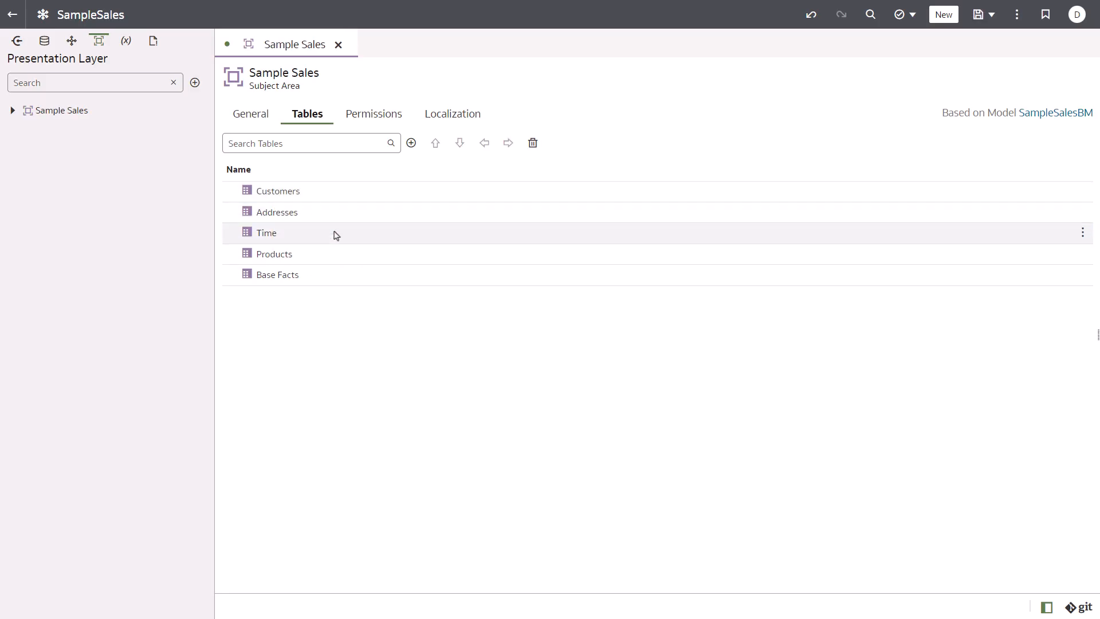
pyautogui.click(981, 19)
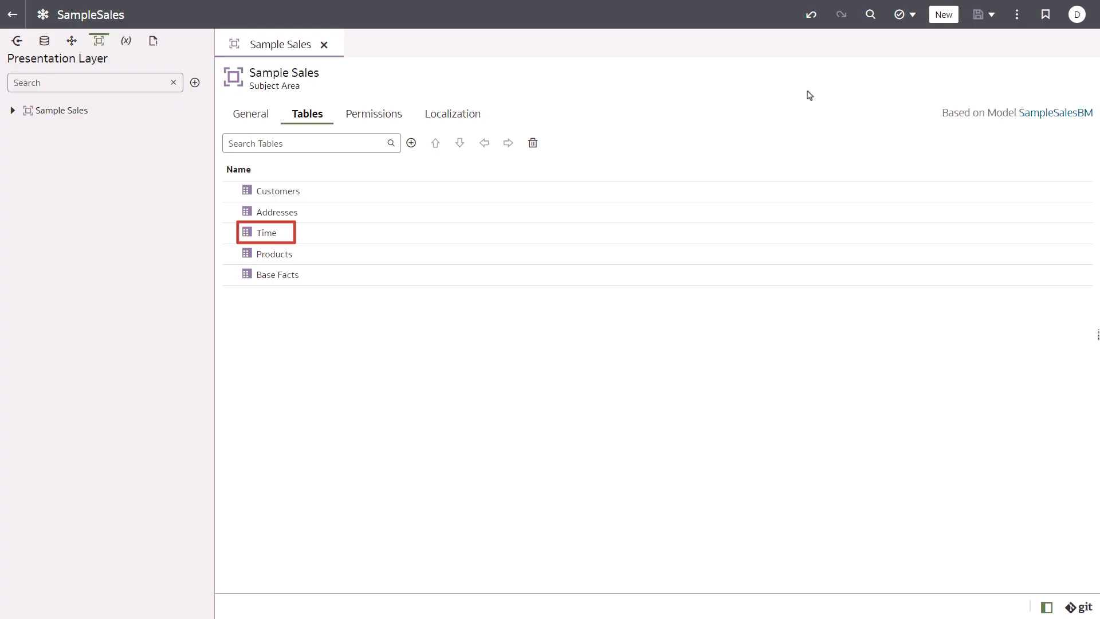
# - Delete all columns of the Time presentation table
pyautogui.doubleClick(265, 237)
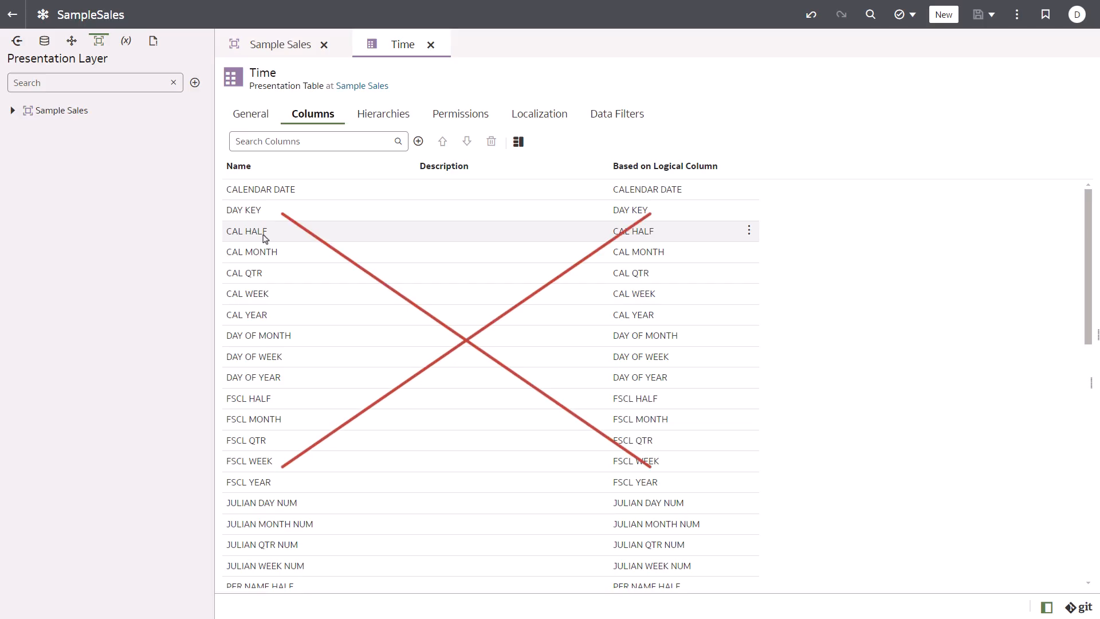
pyautogui.click(276, 189)
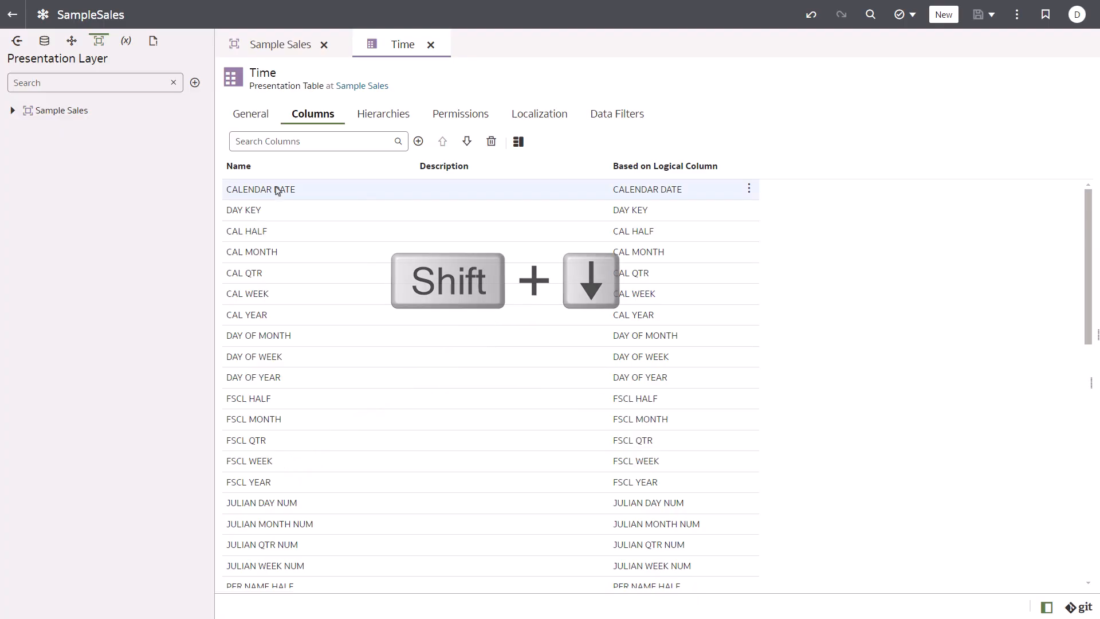
pyautogui.scroll(-4, 321, 482)
pyautogui.keyDown('shift'); pyautogui.click(300, 549); pyautogui.keyUp('shift')
pyautogui.scroll(-5, 295, 550)
pyautogui.keyDown('shift'); pyautogui.click(292, 568); pyautogui.keyUp('shift')
pyautogui.scroll(-1, 291, 568)
pyautogui.keyDown('shift'); pyautogui.click(284, 584); pyautogui.keyUp('shift')
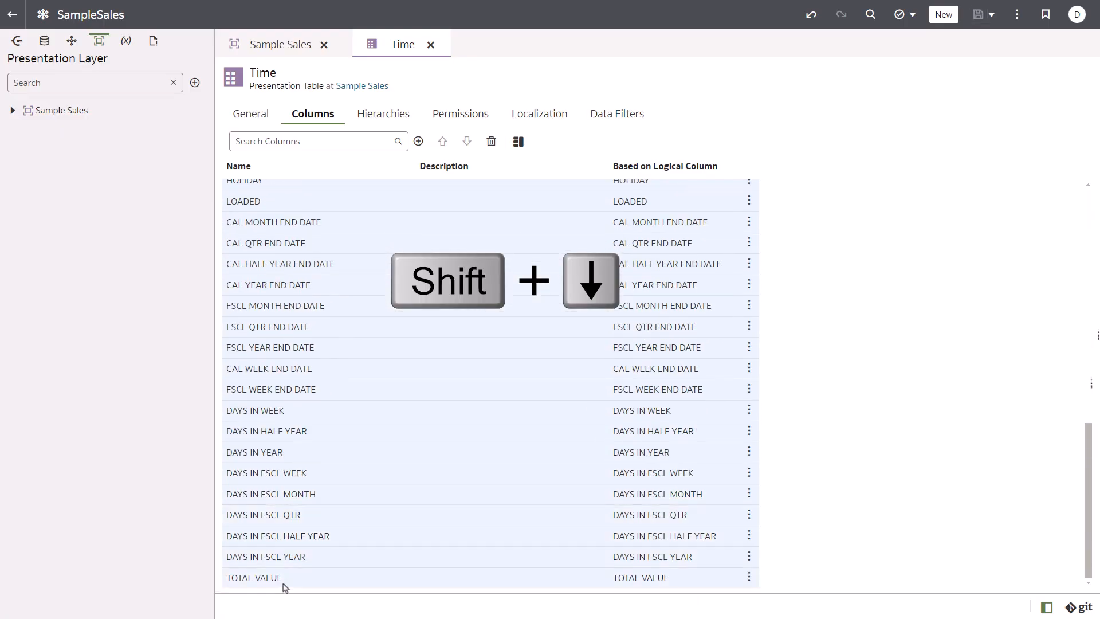
pyautogui.click(491, 141)
pyautogui.click(636, 362)
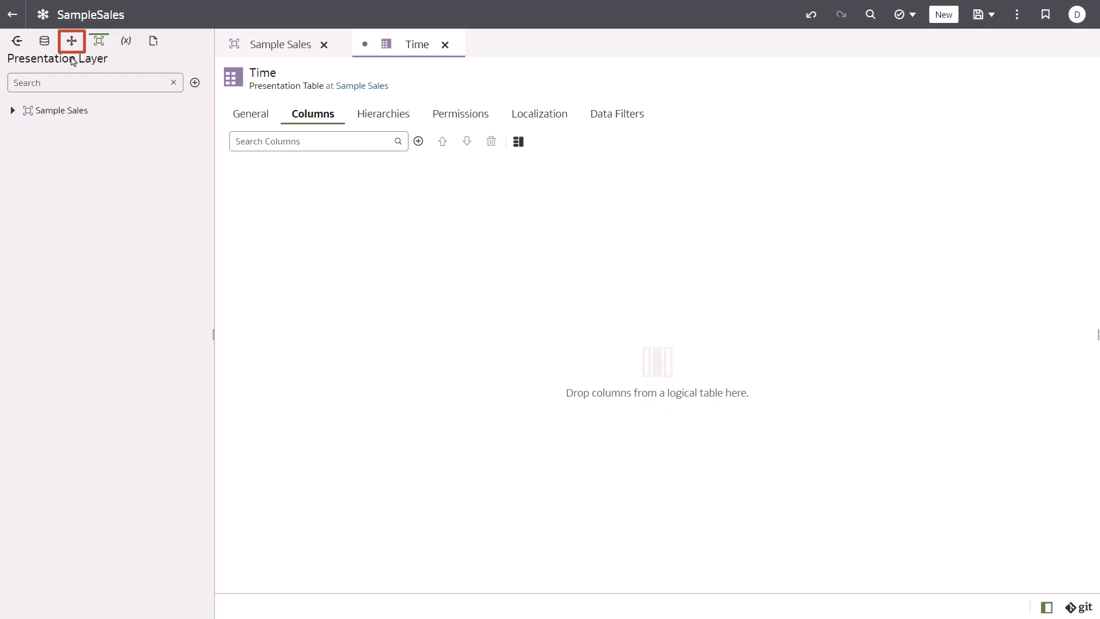
# - Add D1 Time's CALENDAR DATE and PER NAME HALF, MONTH, QTR, WEEK and YEAR columns to the Time presentation table, then save and close it
pyautogui.click(71, 44)
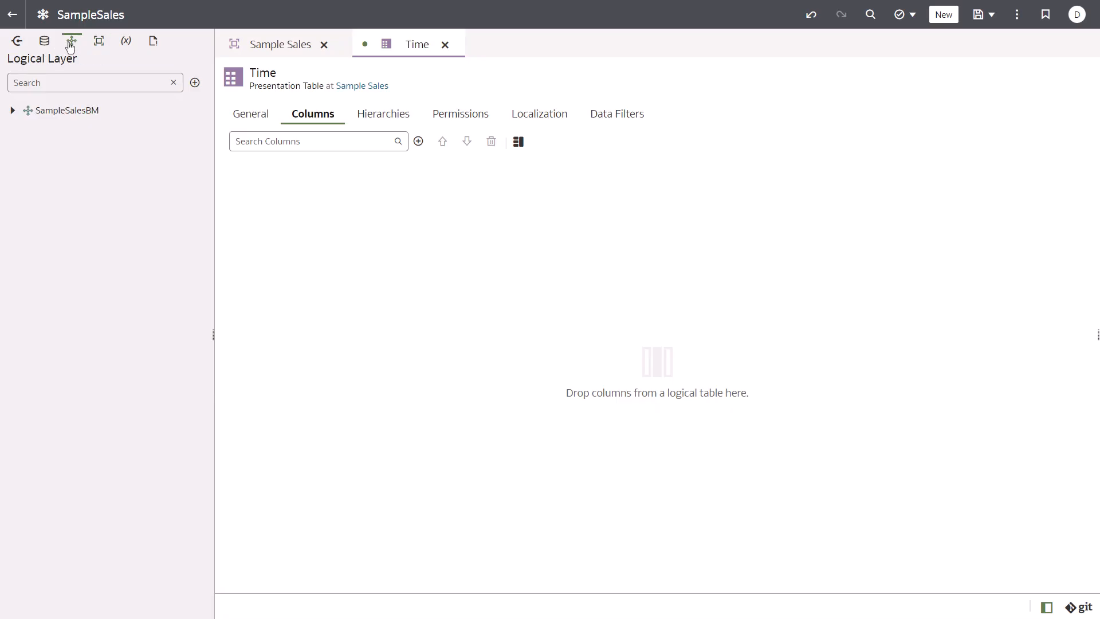
pyautogui.click(13, 111)
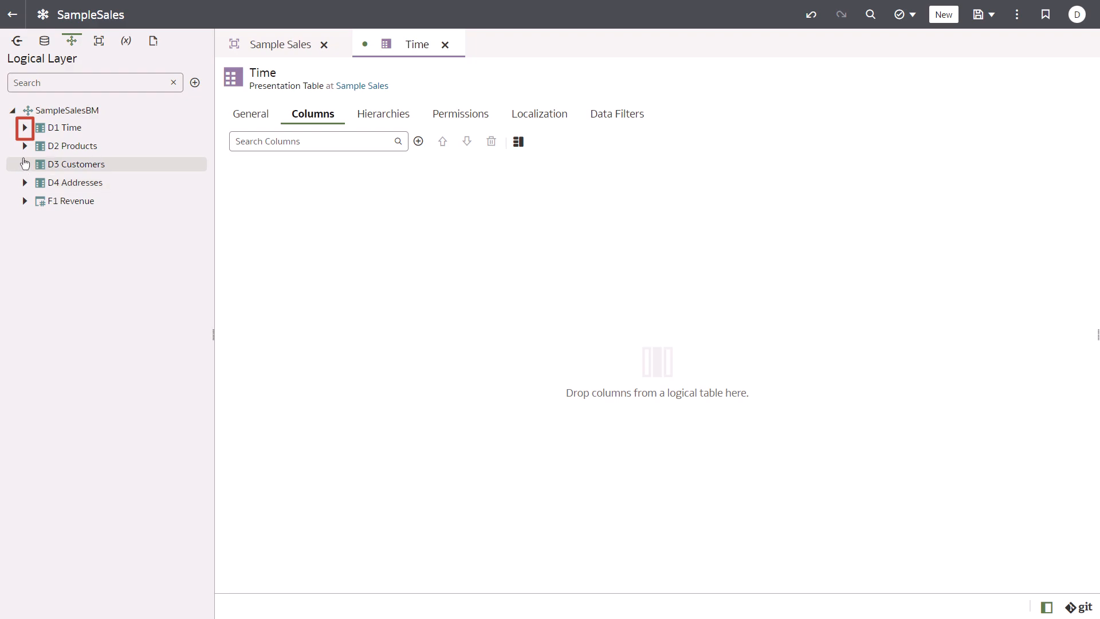
pyautogui.click(25, 127)
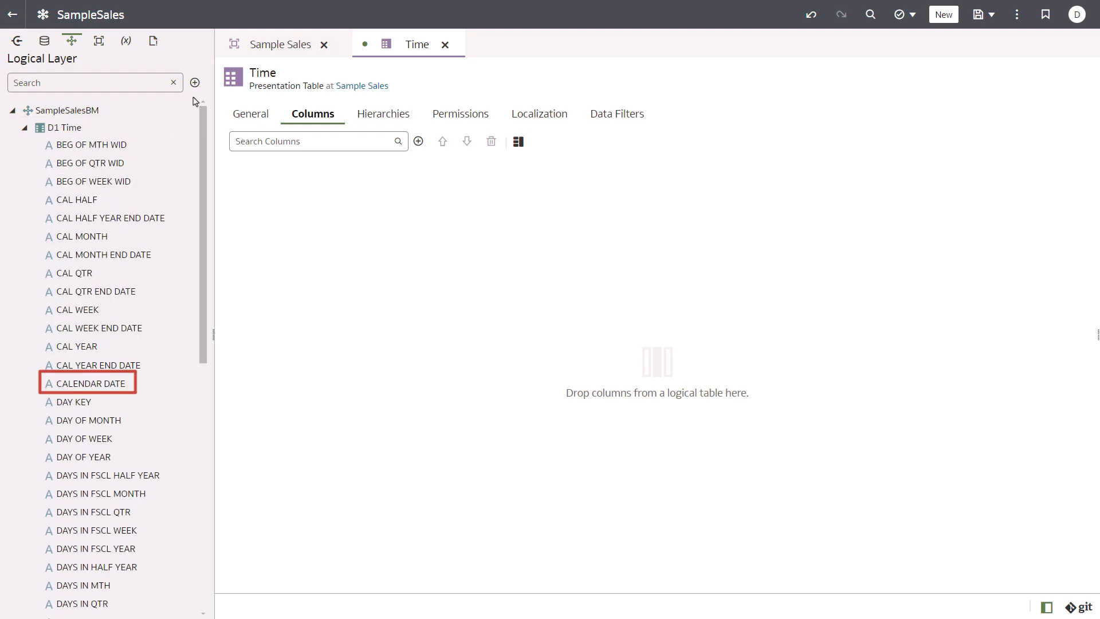
pyautogui.keyDown('ctrl'); pyautogui.click(87, 385); pyautogui.keyUp('ctrl')
pyautogui.scroll(-7, 89, 382)
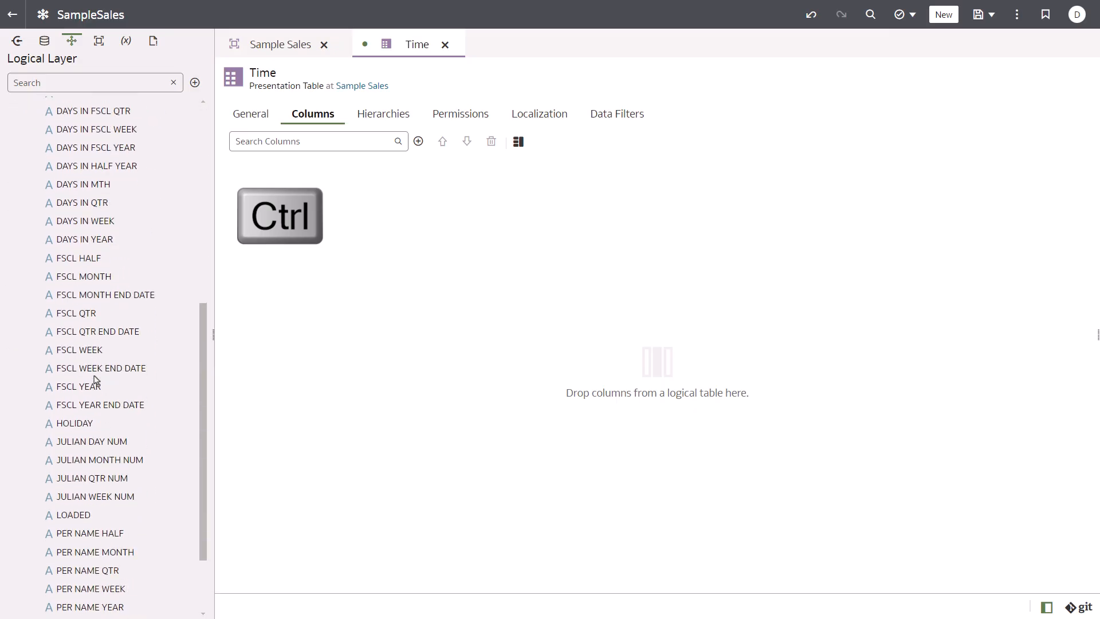
pyautogui.scroll(-1, 96, 381)
pyautogui.keyDown('ctrl'); pyautogui.click(114, 476); pyautogui.keyUp('ctrl')
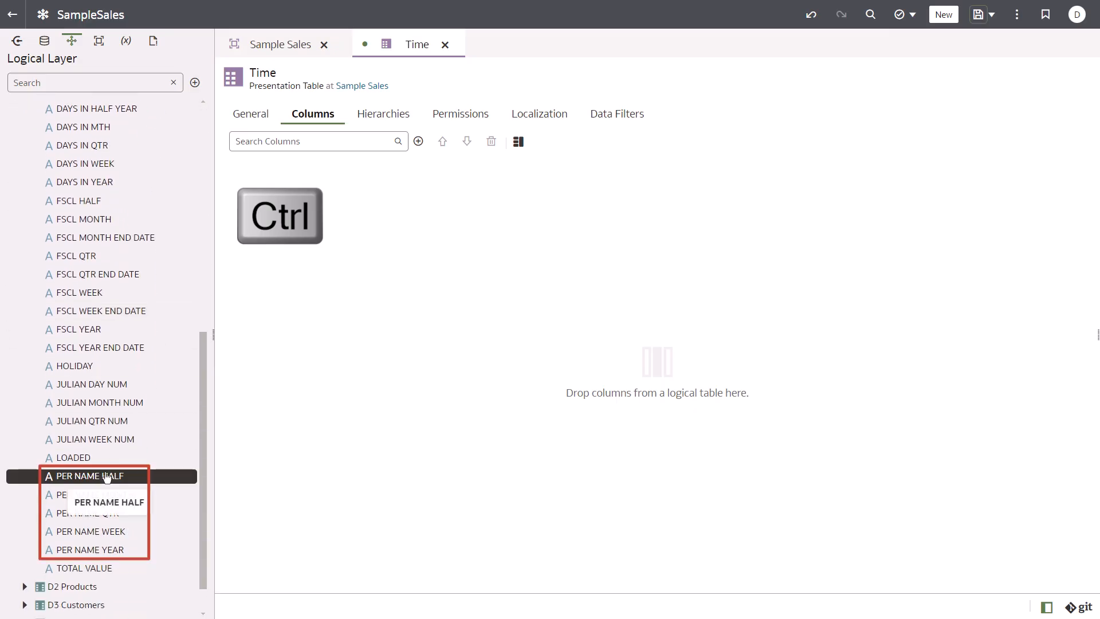
pyautogui.keyDown('ctrl'); pyautogui.click(143, 497); pyautogui.keyUp('ctrl')
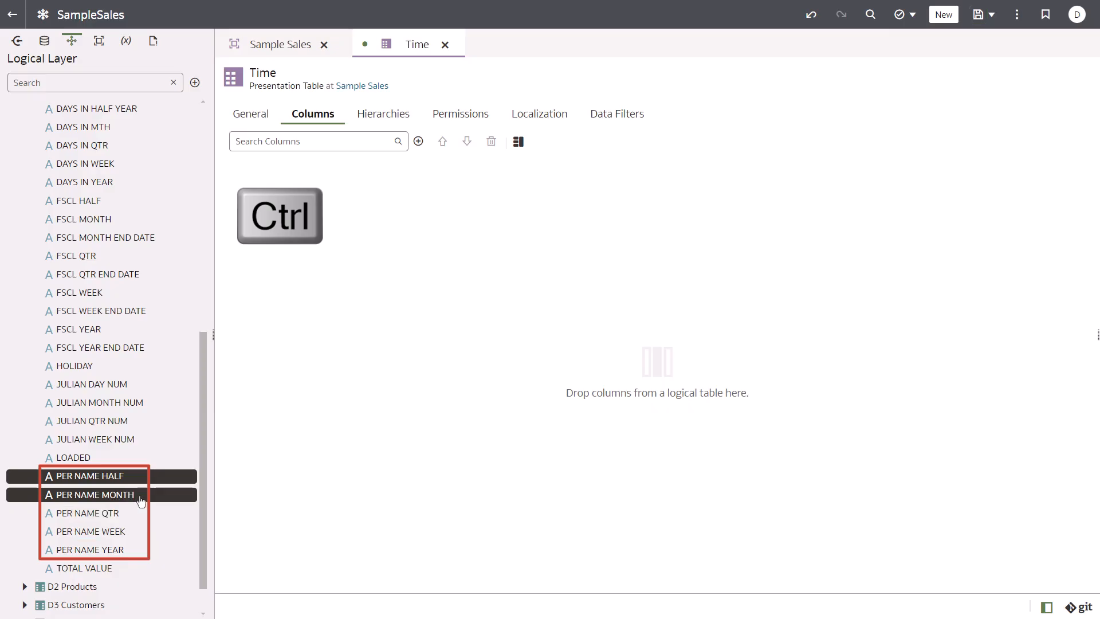
pyautogui.keyDown('ctrl'); pyautogui.click(122, 515); pyautogui.keyUp('ctrl')
pyautogui.keyDown('ctrl'); pyautogui.click(117, 532); pyautogui.keyUp('ctrl')
pyautogui.keyDown('ctrl'); pyautogui.click(114, 551); pyautogui.keyUp('ctrl')
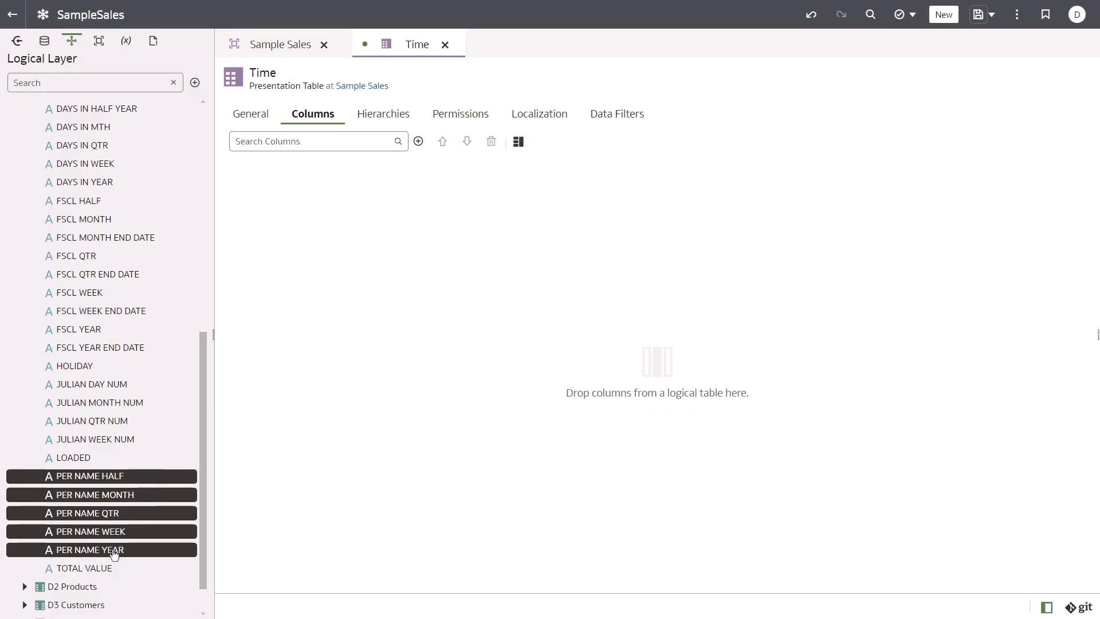
pyautogui.moveTo(114, 550); pyautogui.dragTo(381, 271)
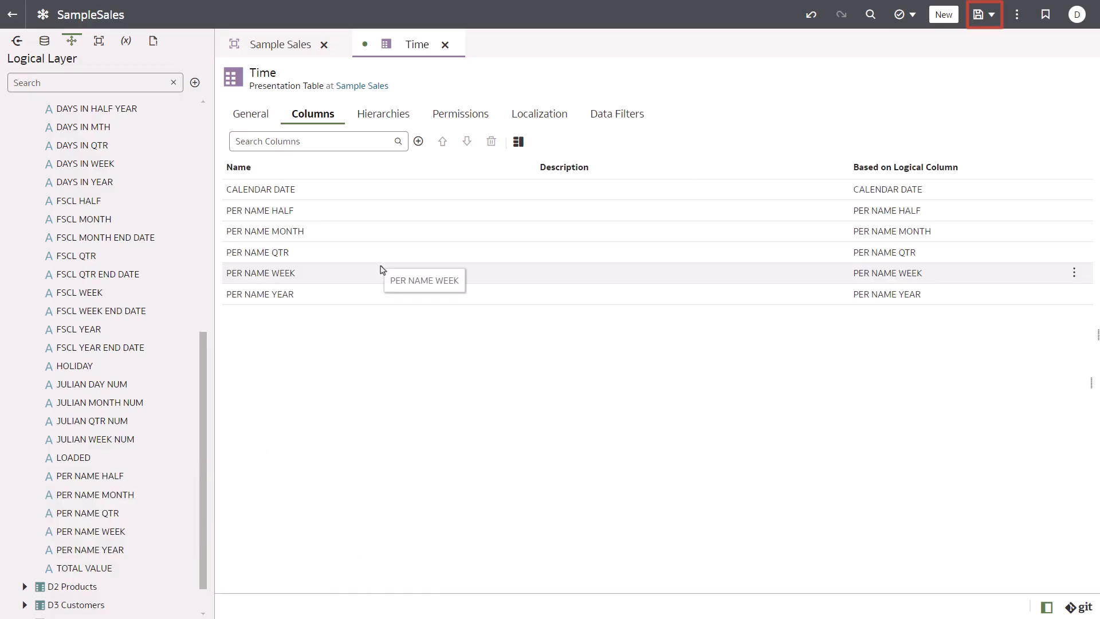
pyautogui.click(980, 22)
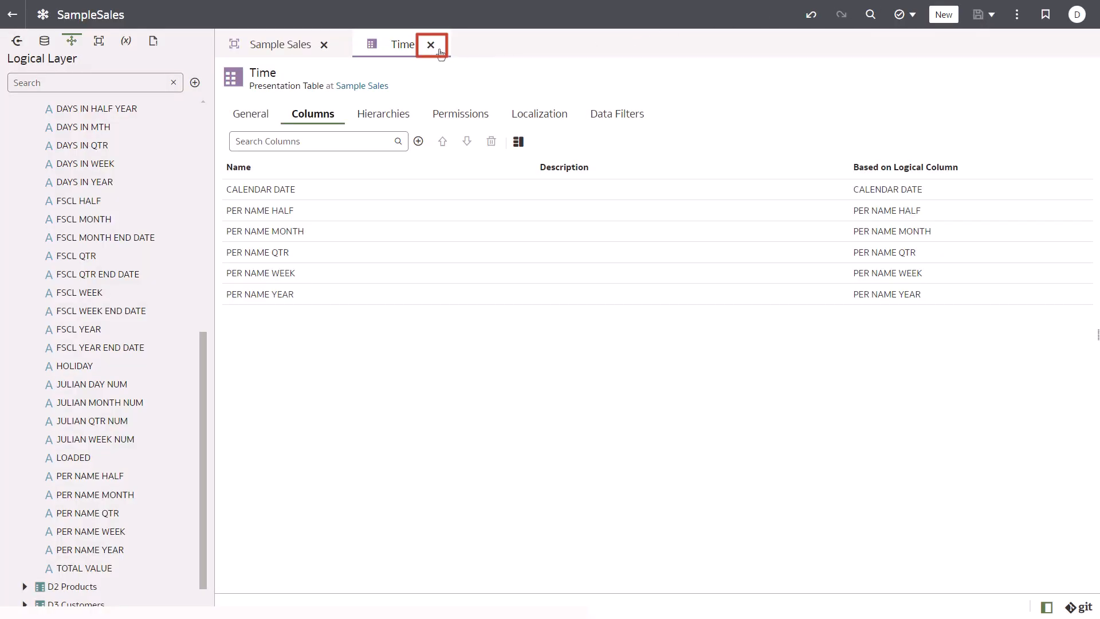
pyautogui.click(431, 46)
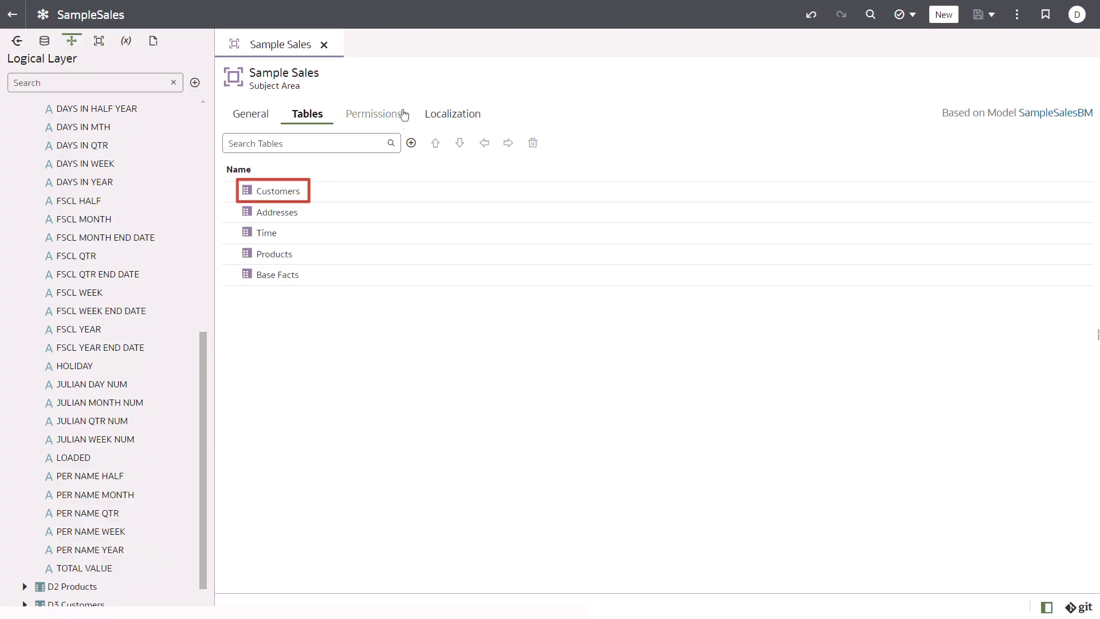
# - Delete all columns of the Customers presentation table
pyautogui.doubleClick(289, 195)
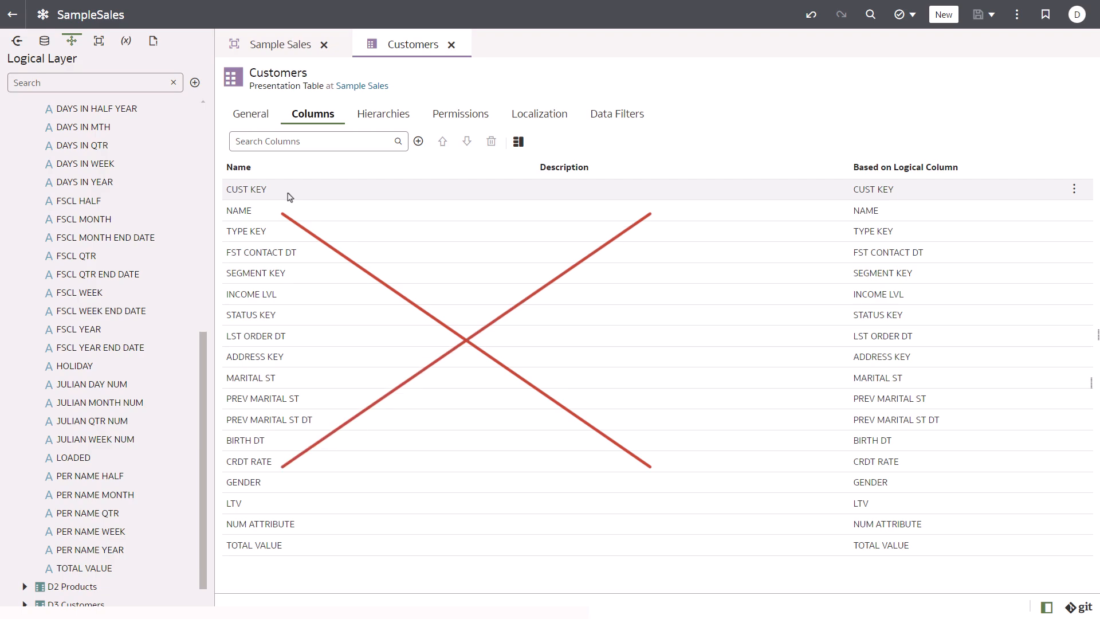
pyautogui.click(289, 196)
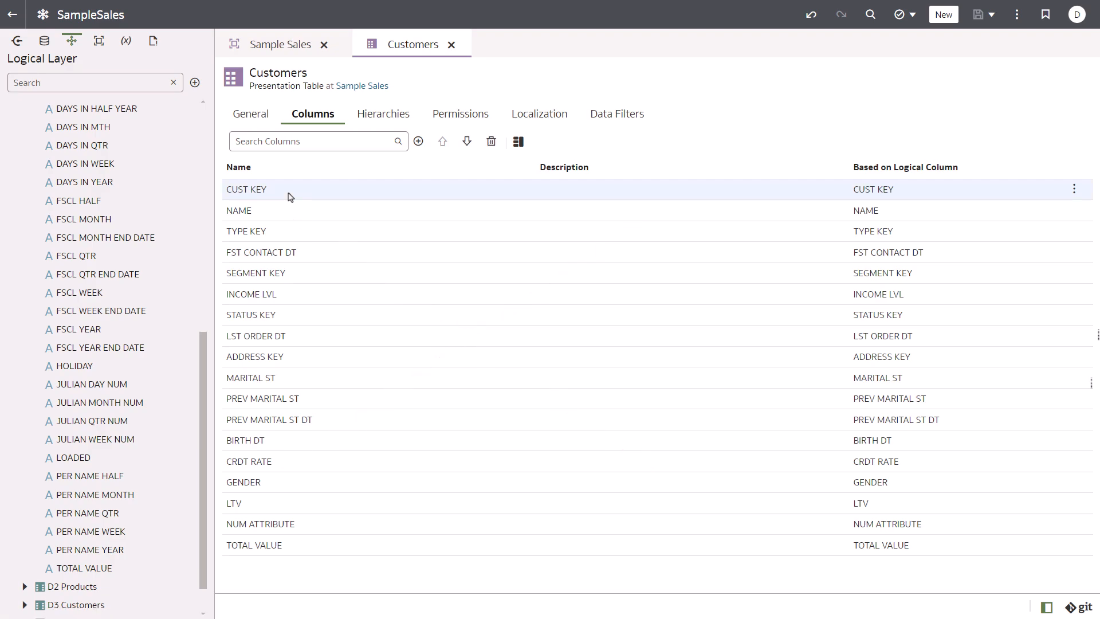
pyautogui.keyDown('shift'); pyautogui.click(306, 547); pyautogui.keyUp('shift')
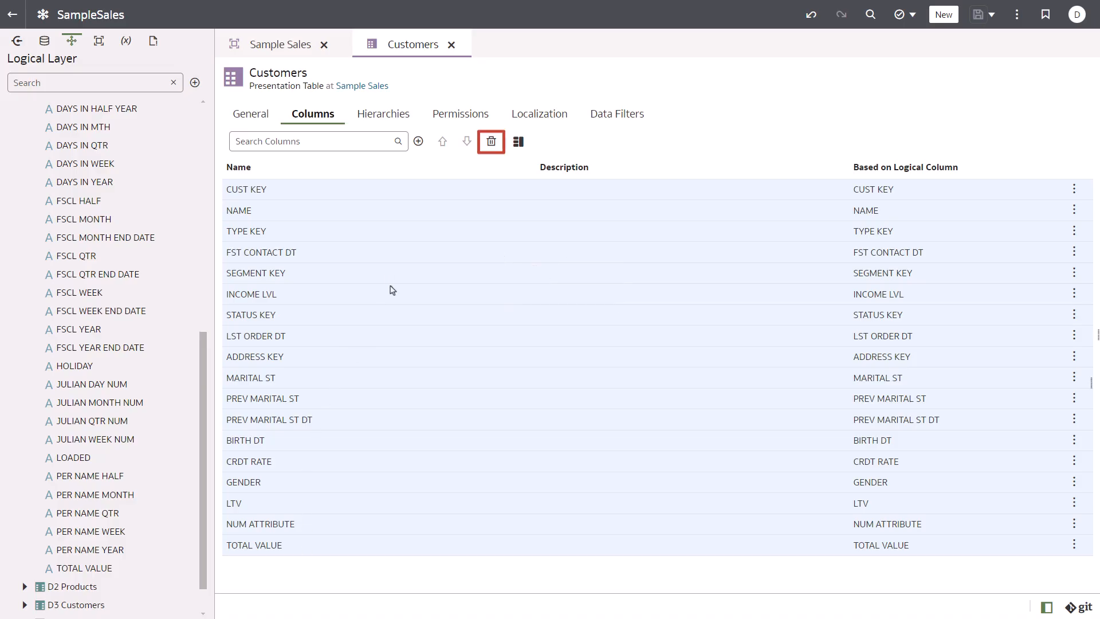
pyautogui.click(492, 142)
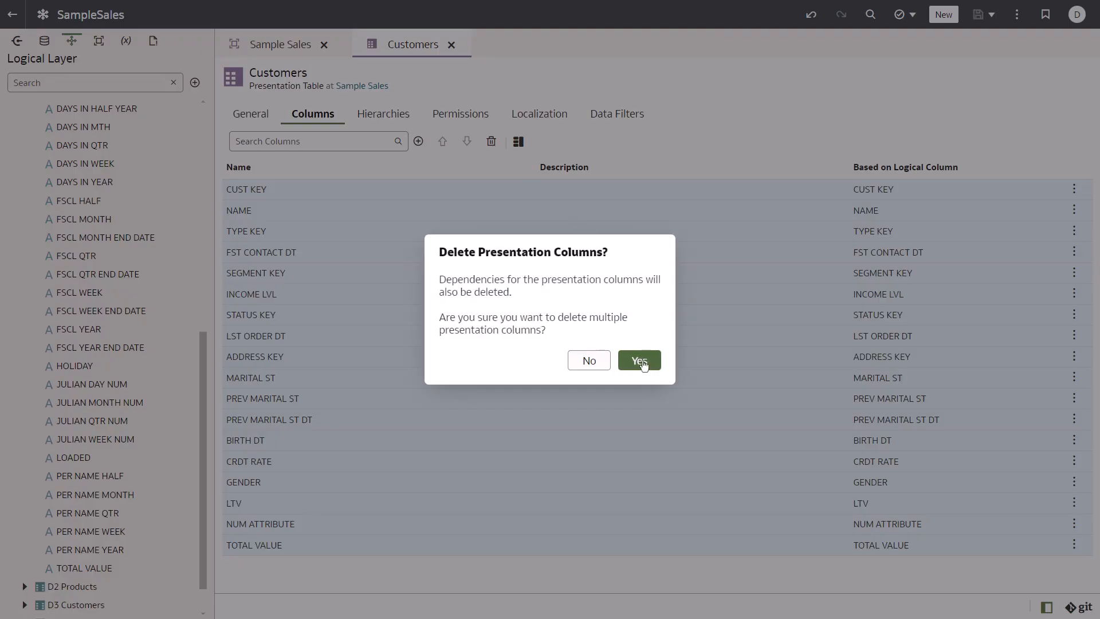
pyautogui.click(639, 361)
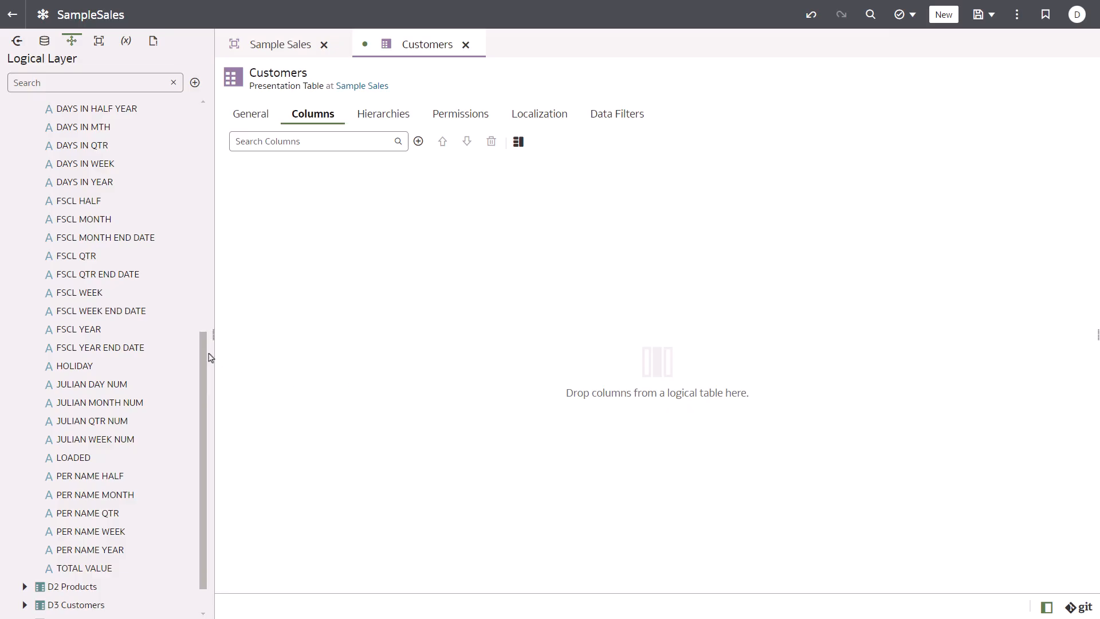
# - Add D3 Customers' CUST KEY and NAME columns to the Customers presentation table, then save and close it
pyautogui.scroll(-1, 198, 396)
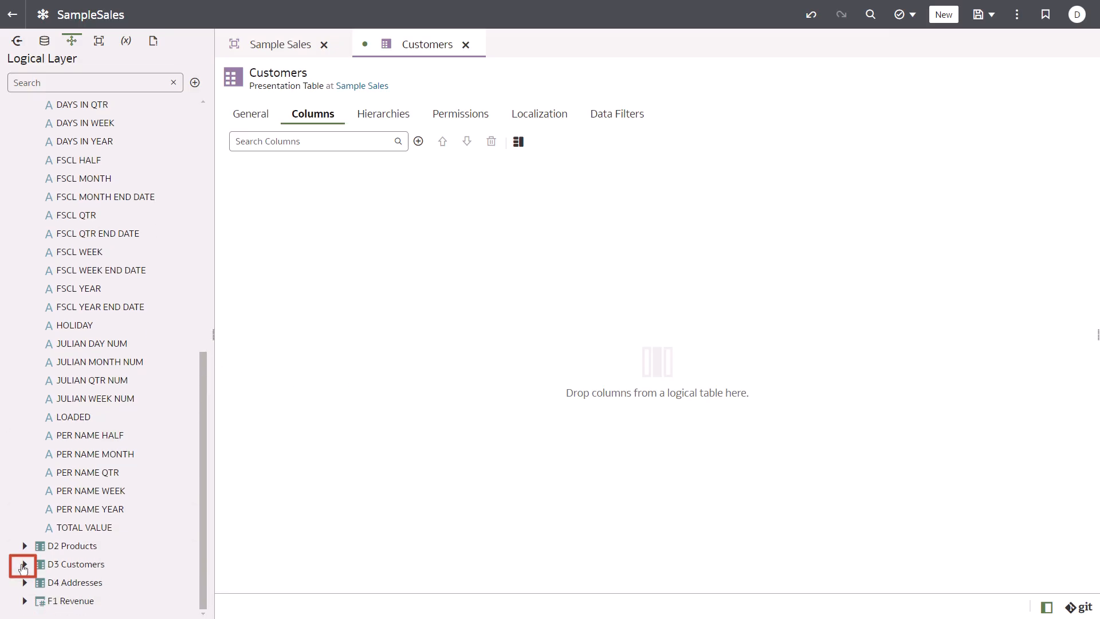
pyautogui.click(24, 566)
pyautogui.moveTo(206, 398); pyautogui.dragTo(192, 538)
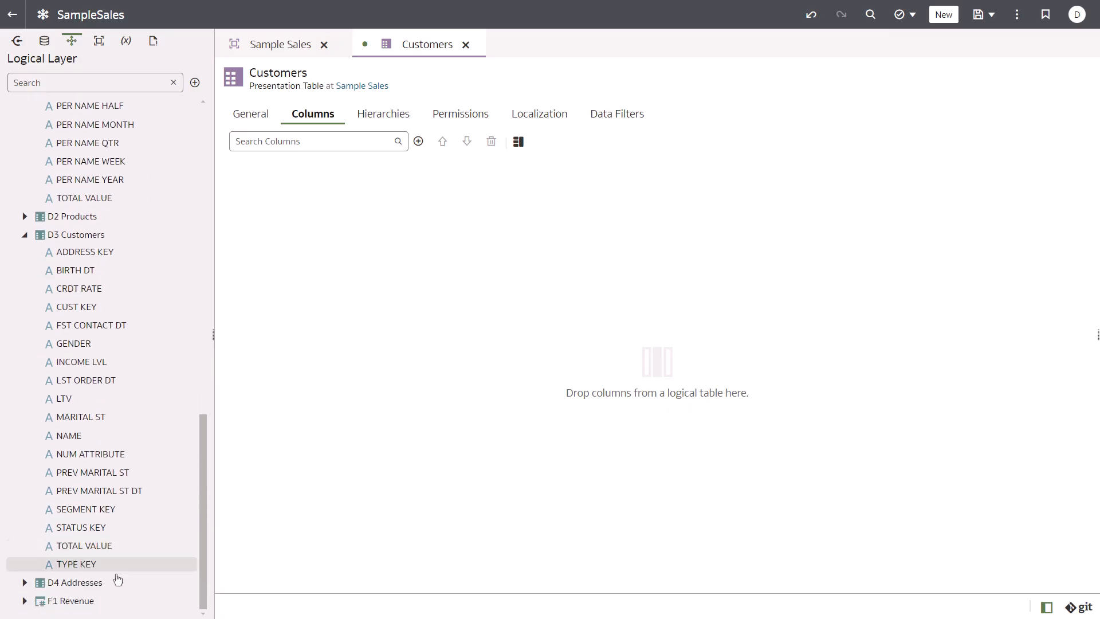
pyautogui.click(92, 308)
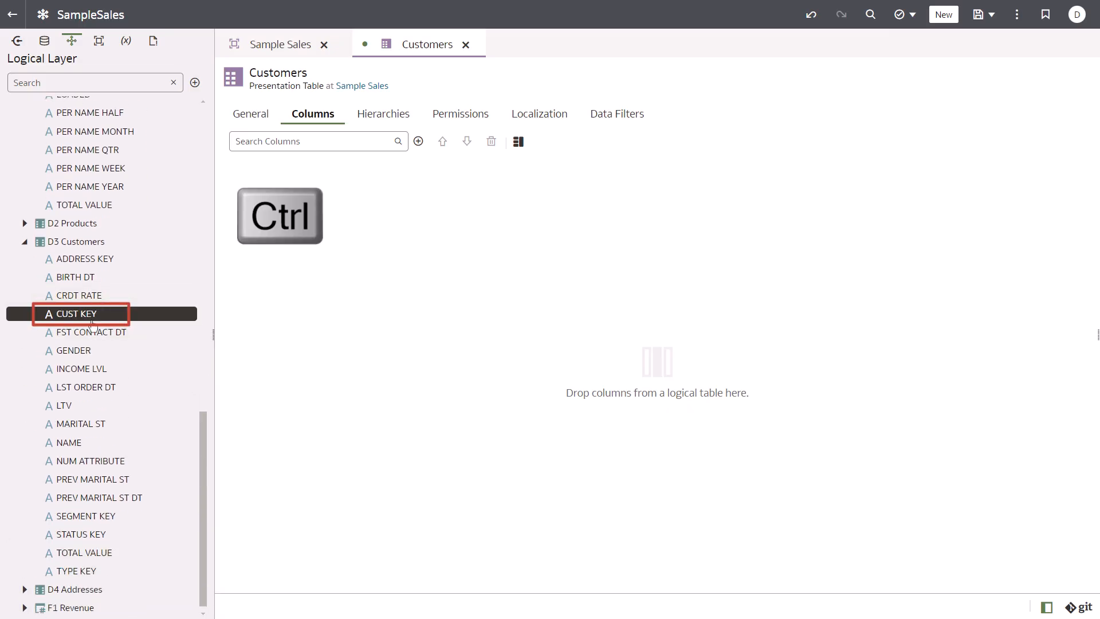
pyautogui.keyDown('ctrl'); pyautogui.click(71, 447); pyautogui.keyUp('ctrl')
pyautogui.moveTo(71, 447); pyautogui.dragTo(403, 409)
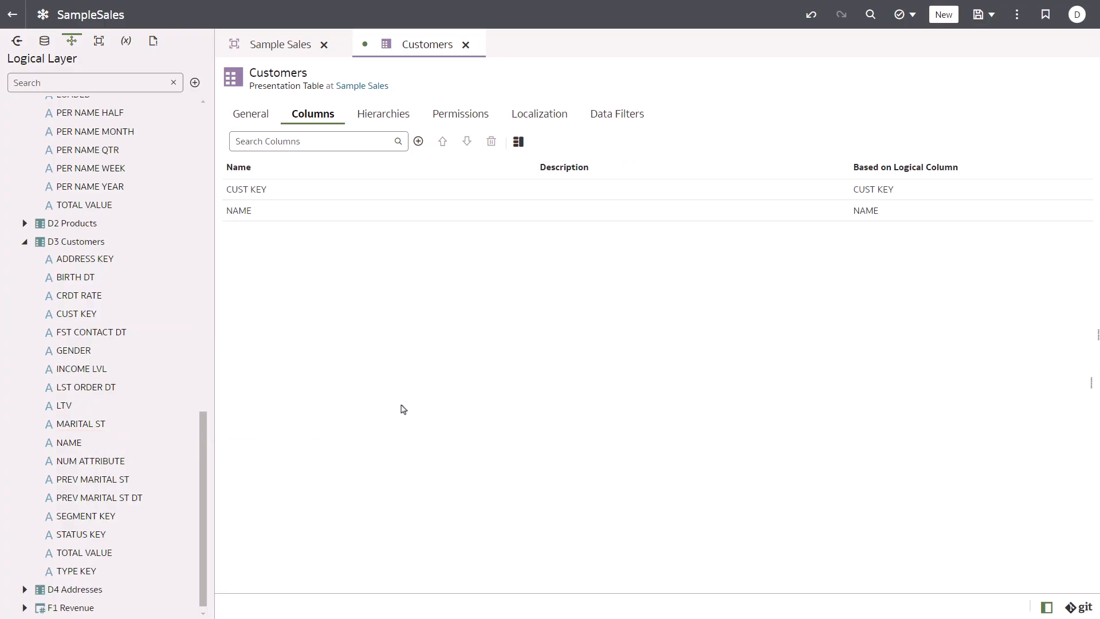
pyautogui.click(980, 15)
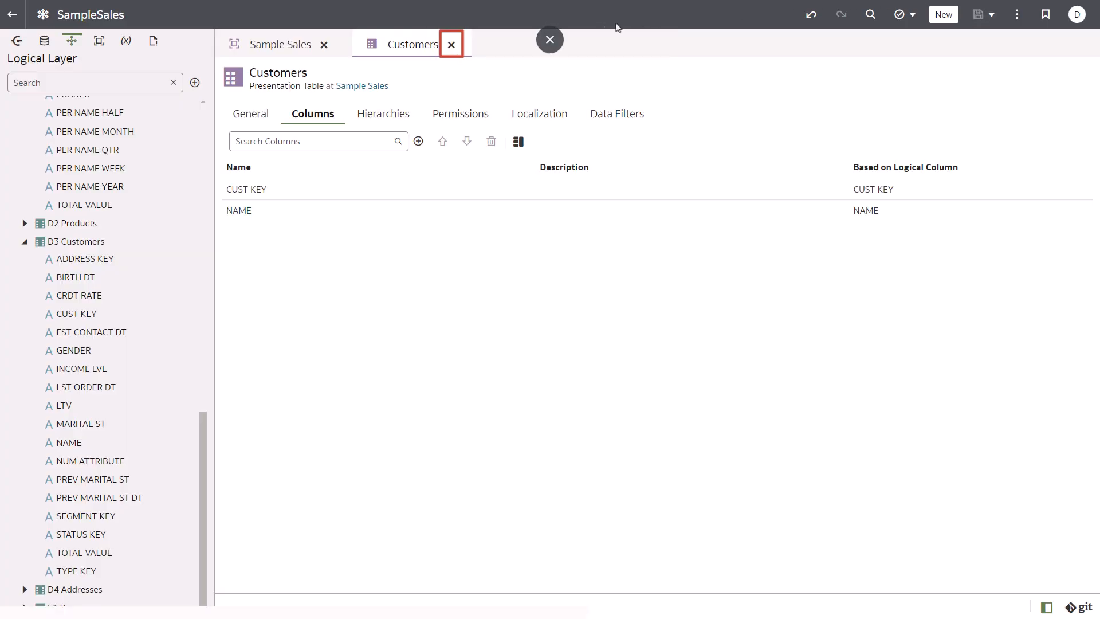
pyautogui.click(452, 47)
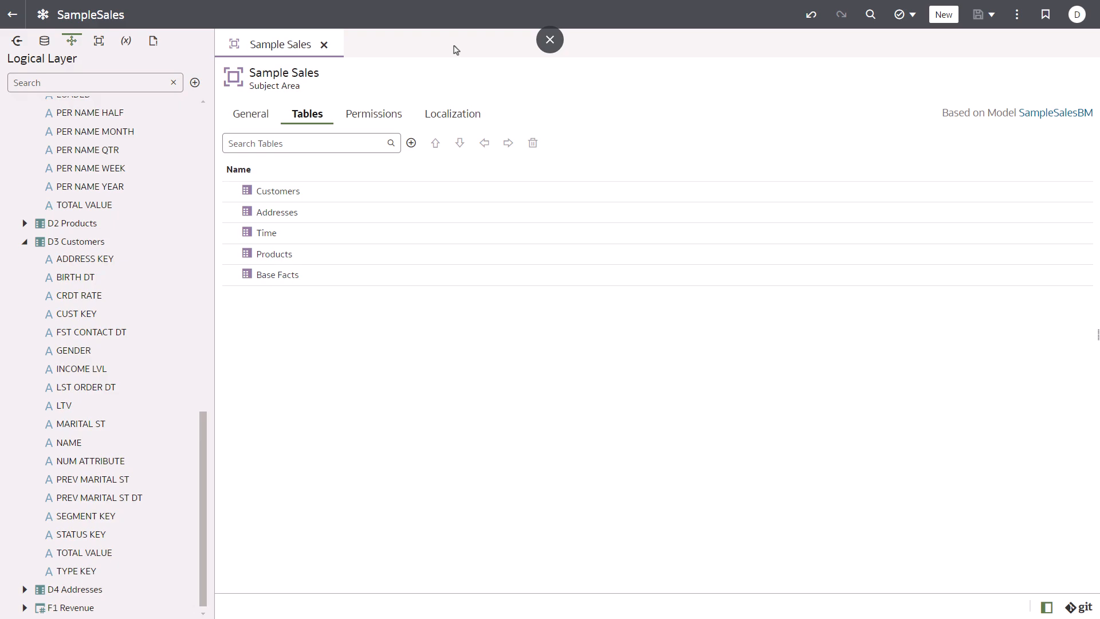
# - Delete the ATTRIBUTE 2 and ATTRIBUTE 1 columns from the Products presentation table
pyautogui.doubleClick(295, 258)
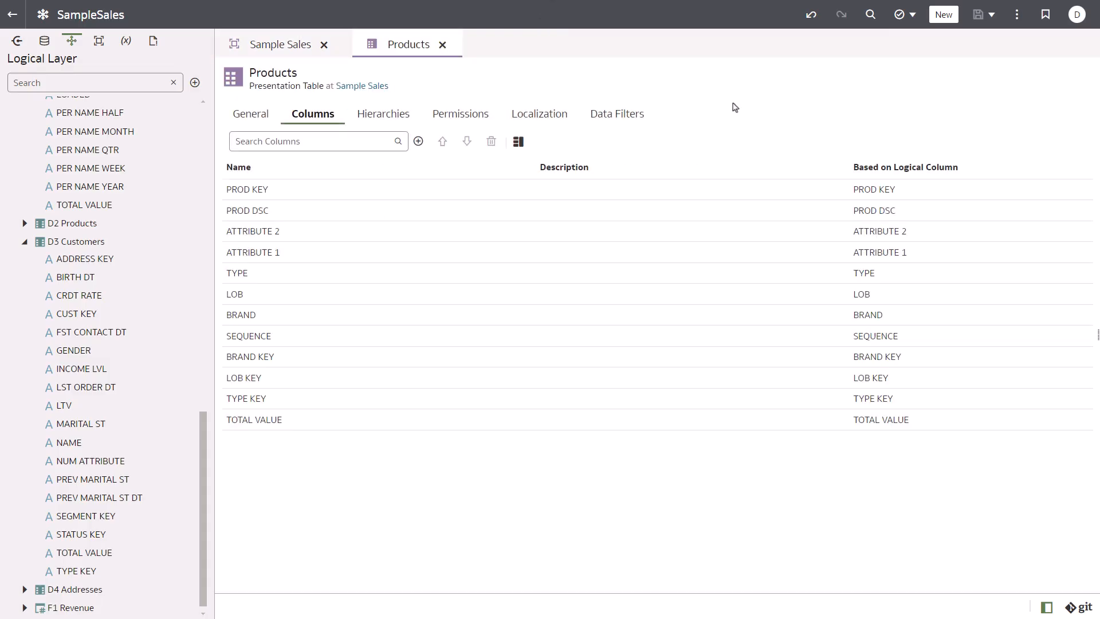
pyautogui.keyDown('ctrl'); pyautogui.click(444, 236); pyautogui.keyUp('ctrl')
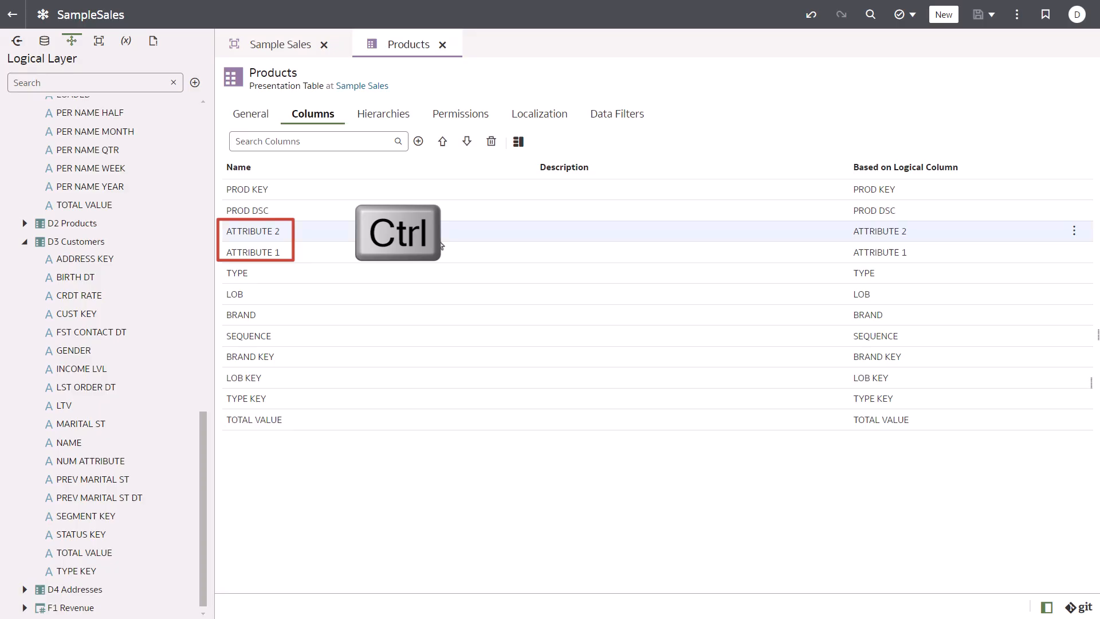
pyautogui.keyDown('ctrl'); pyautogui.click(319, 254); pyautogui.keyUp('ctrl')
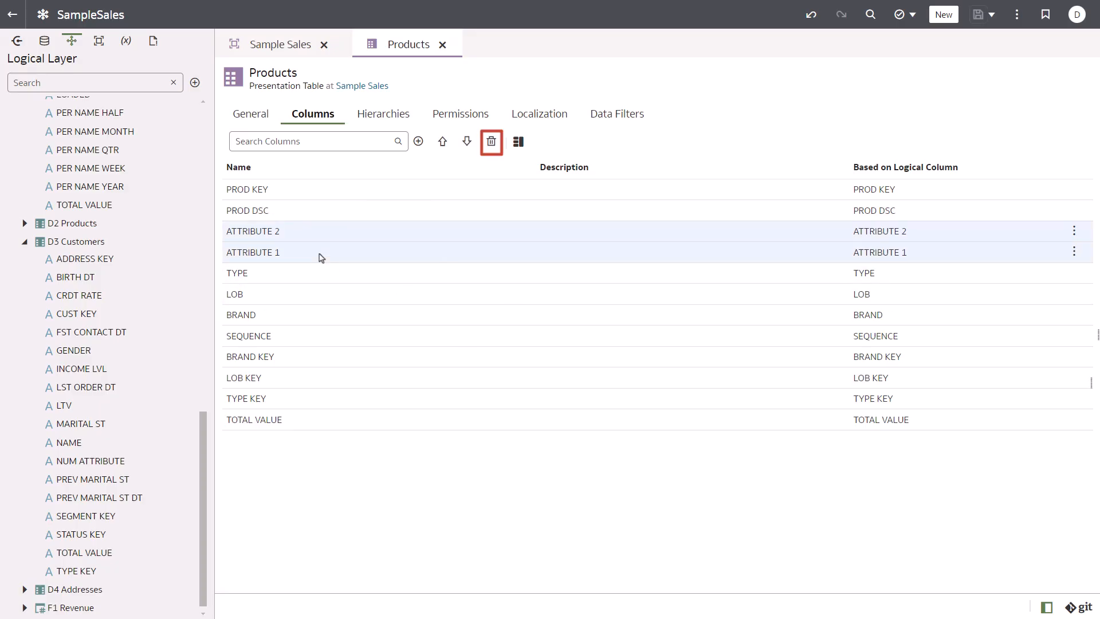
pyautogui.click(491, 142)
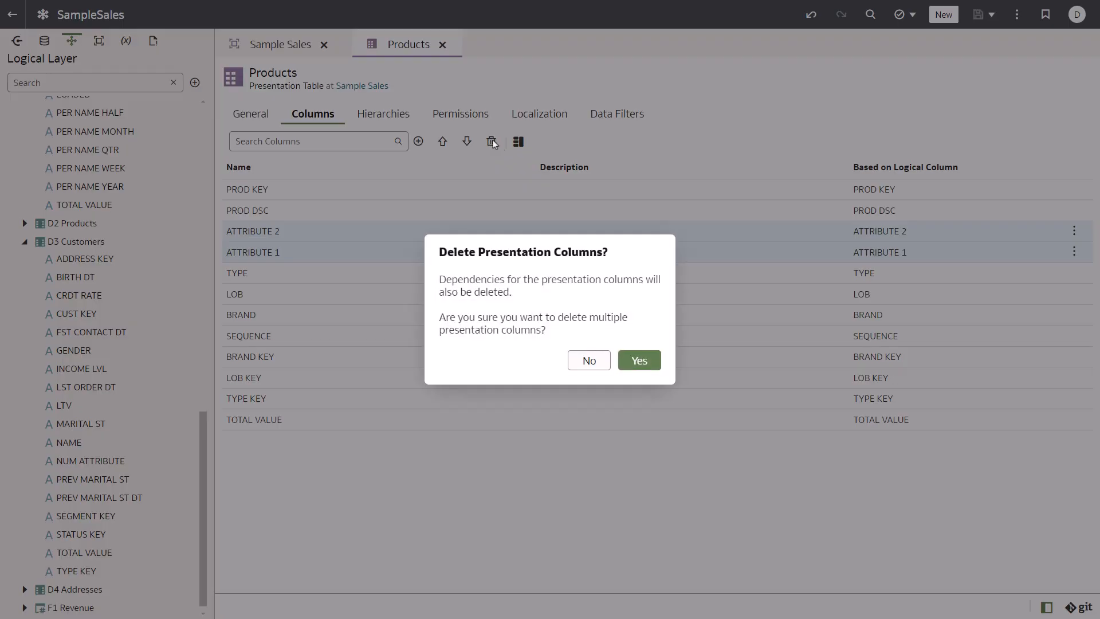
pyautogui.click(640, 361)
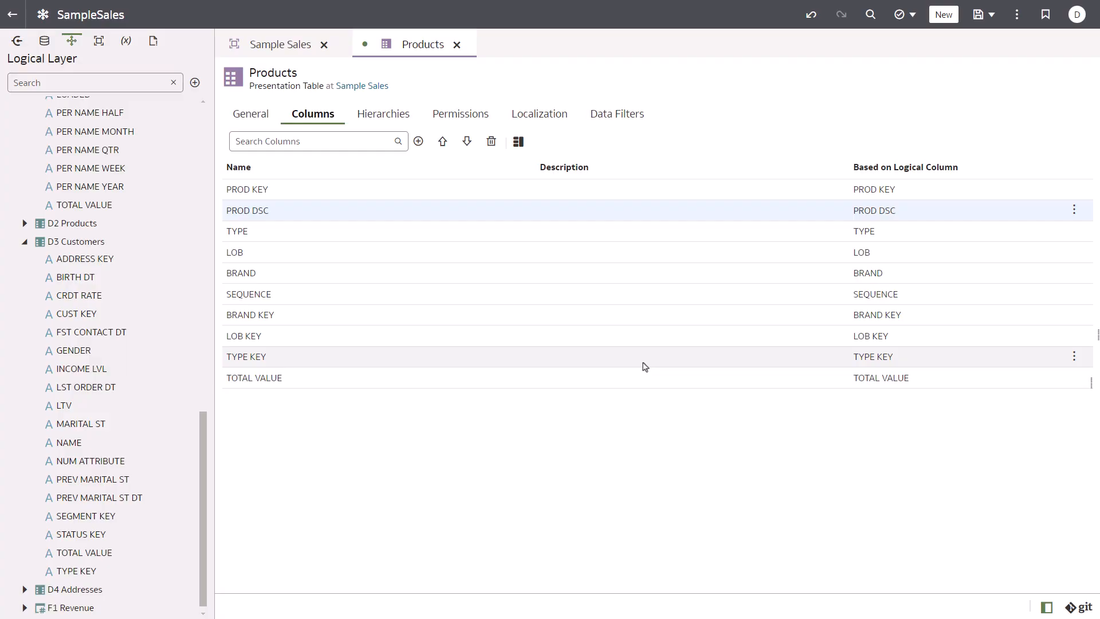
# - Rename the PROD DSC column of the Products presentation table as PRODUCT and delete the PROD KEY column
pyautogui.doubleClick(268, 212)
pyautogui.write('PRODUC')
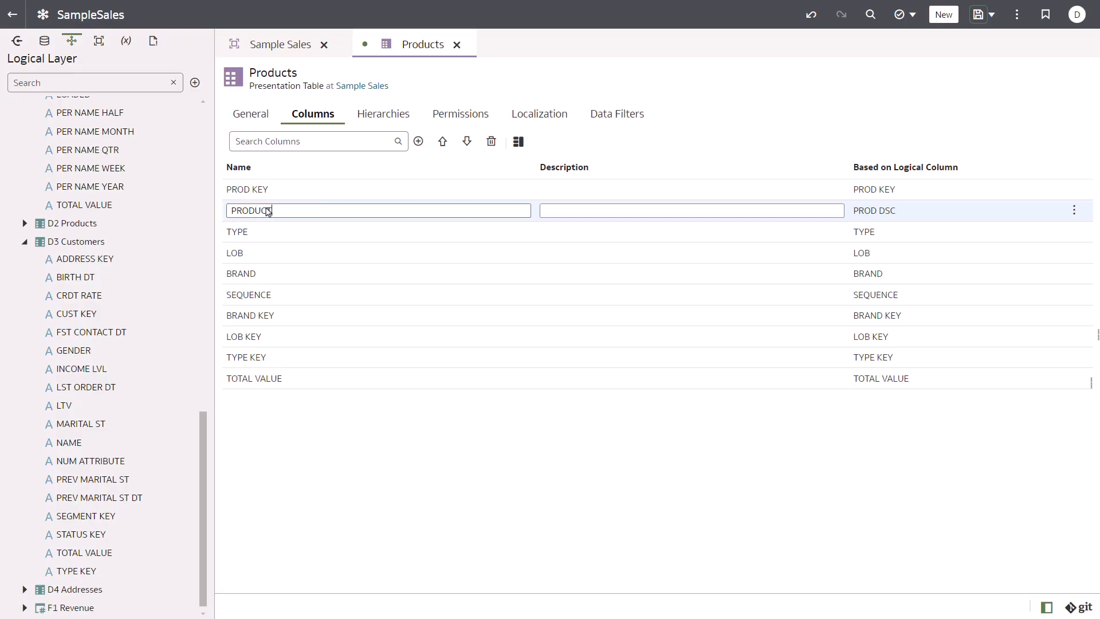
pyautogui.write('T')
pyautogui.press('Return')
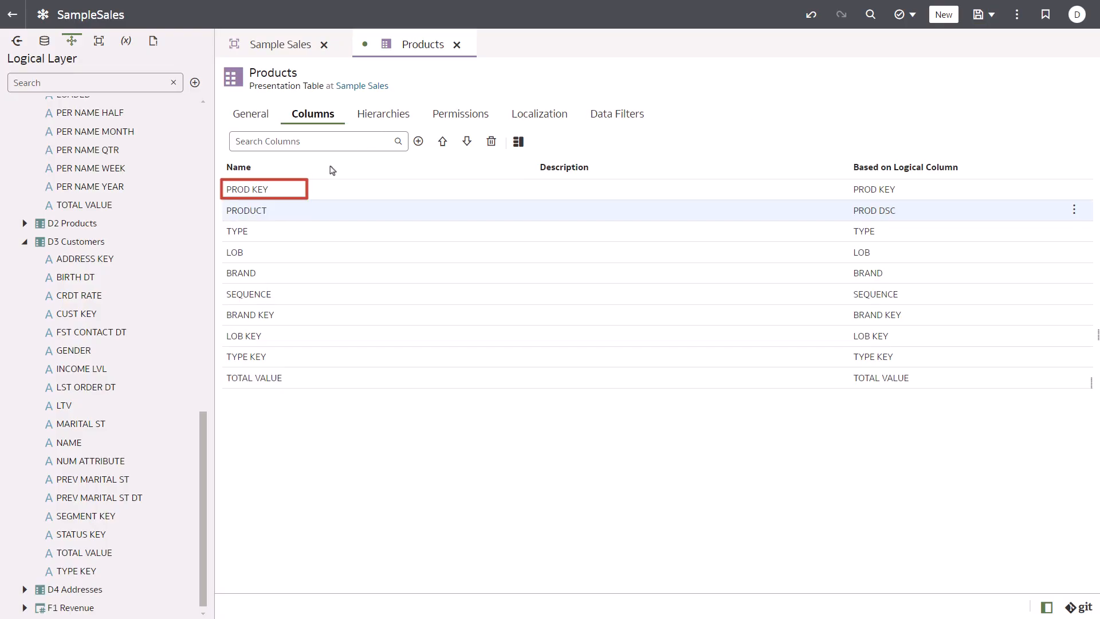
pyautogui.click(301, 191)
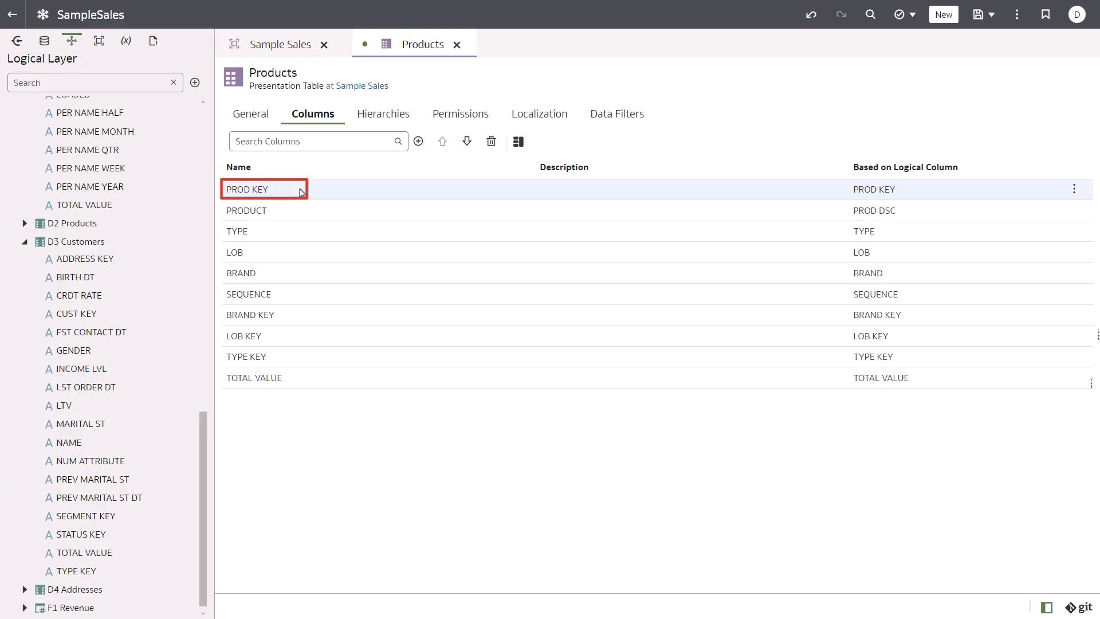
pyautogui.click(491, 141)
pyautogui.click(633, 355)
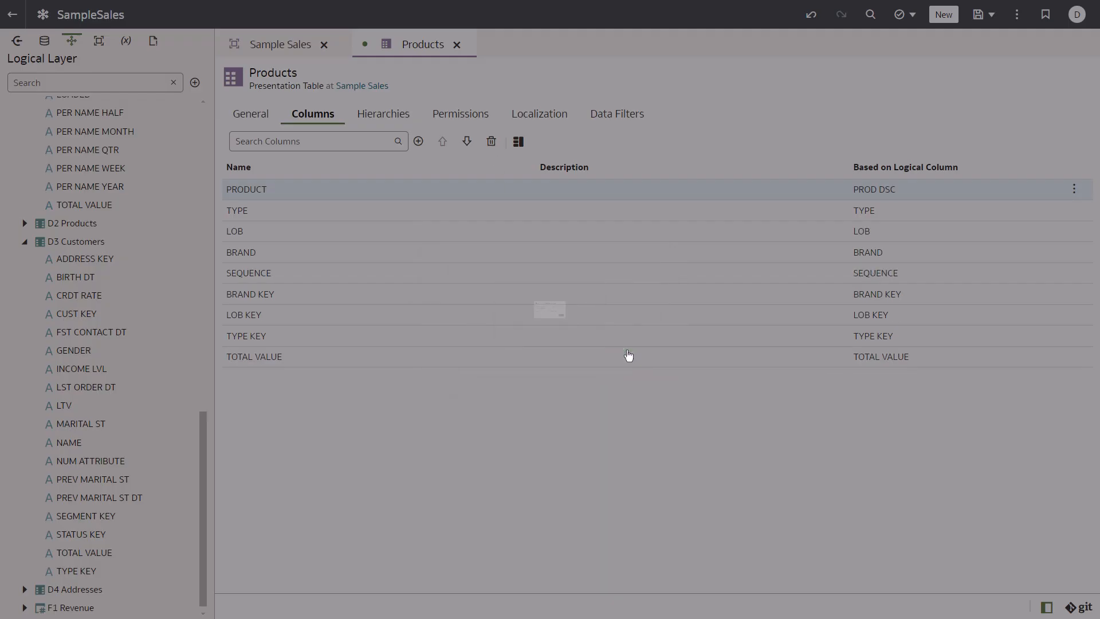
# - Rename the LOB column of the Products presentation table as LINE OF BUSINESS and save the model
pyautogui.click(287, 233)
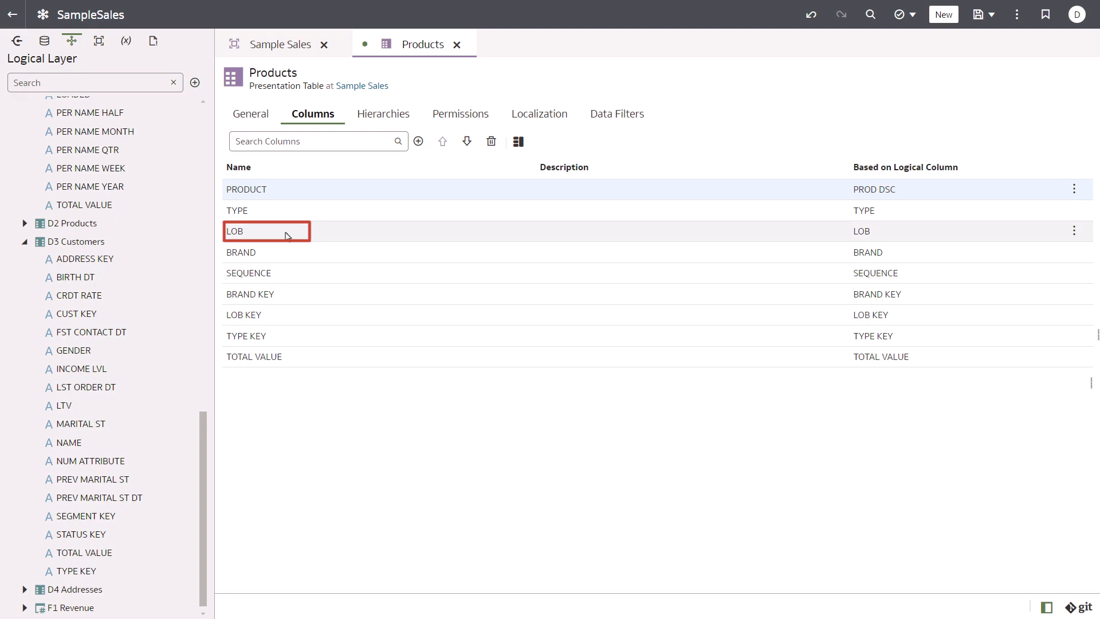
pyautogui.click(285, 232)
pyautogui.write('LINE OF BUSINES')
pyautogui.press('Return')
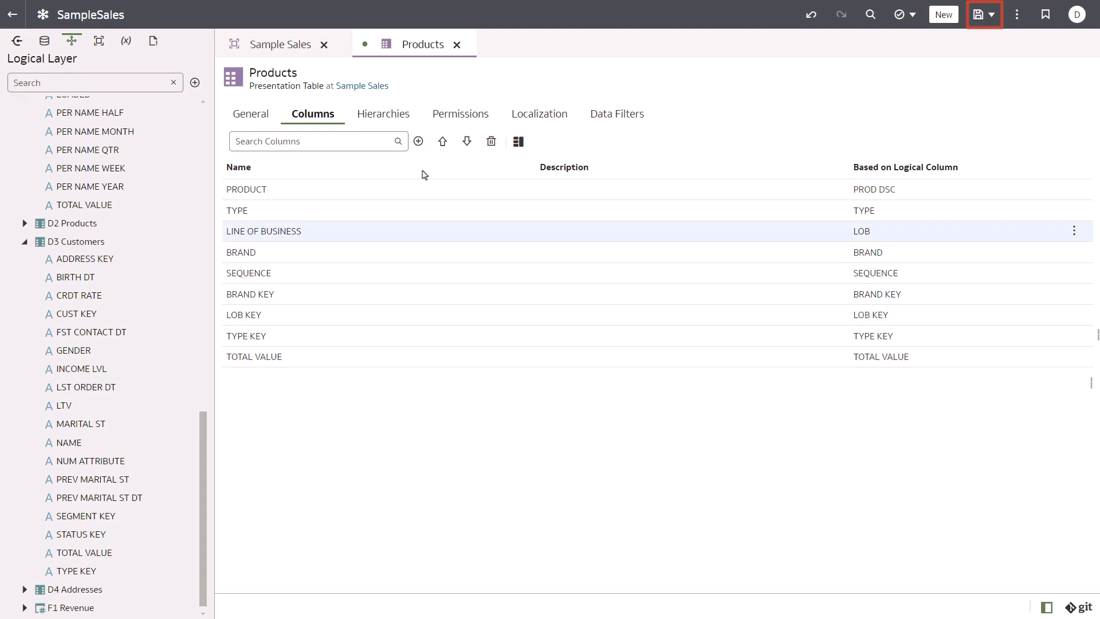
pyautogui.click(977, 18)
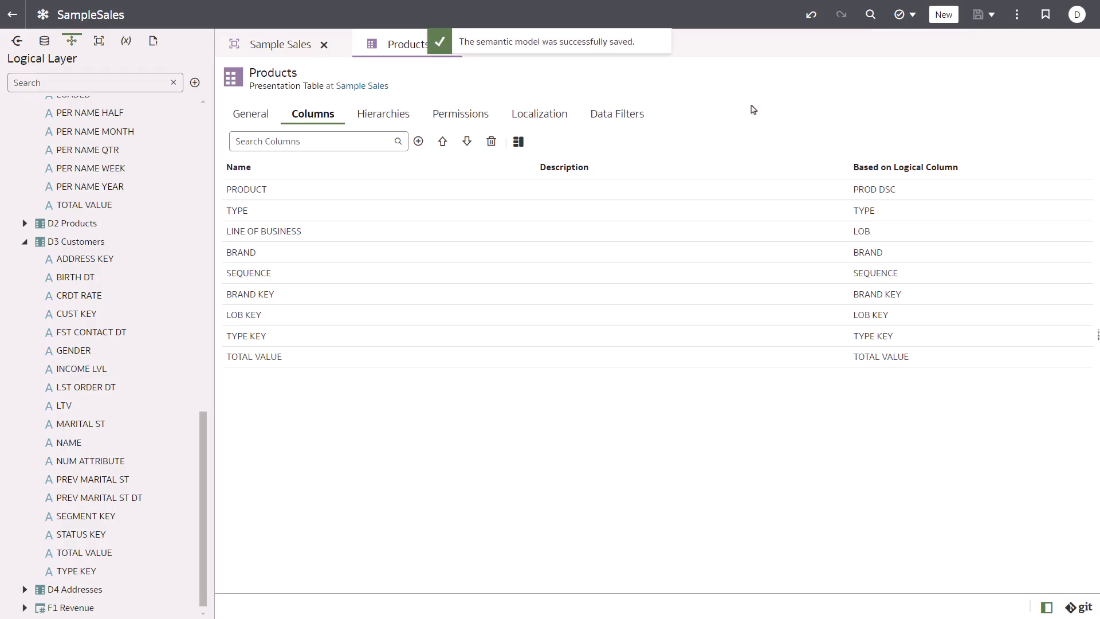
# - Place the BRAND column first in the Products presentation table, then save and close the table
pyautogui.moveTo(337, 251); pyautogui.dragTo(331, 185)
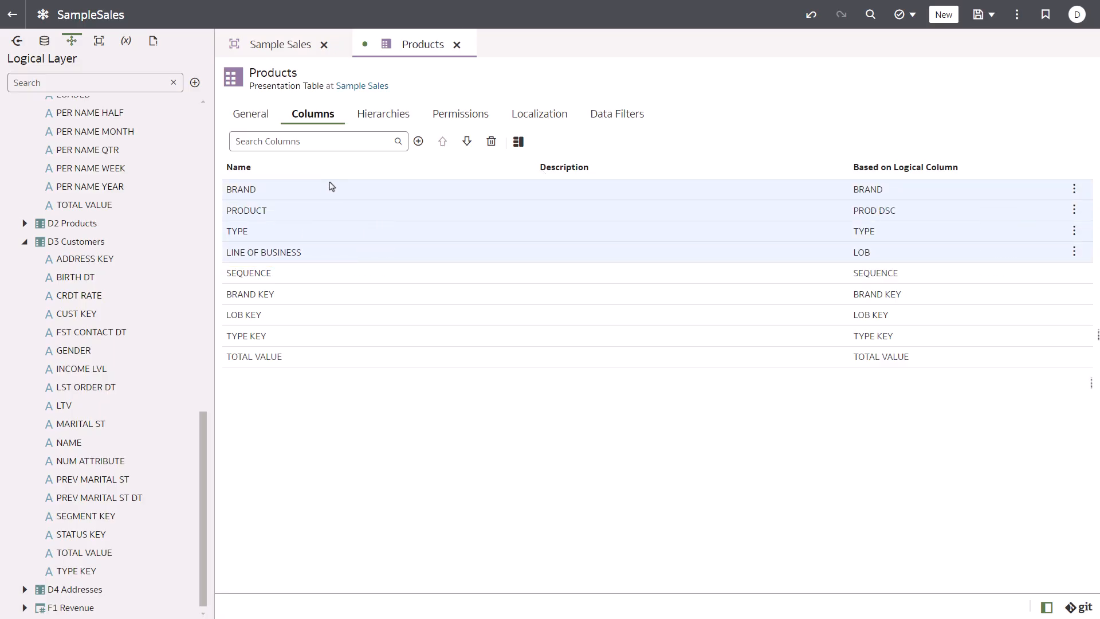
pyautogui.click(979, 18)
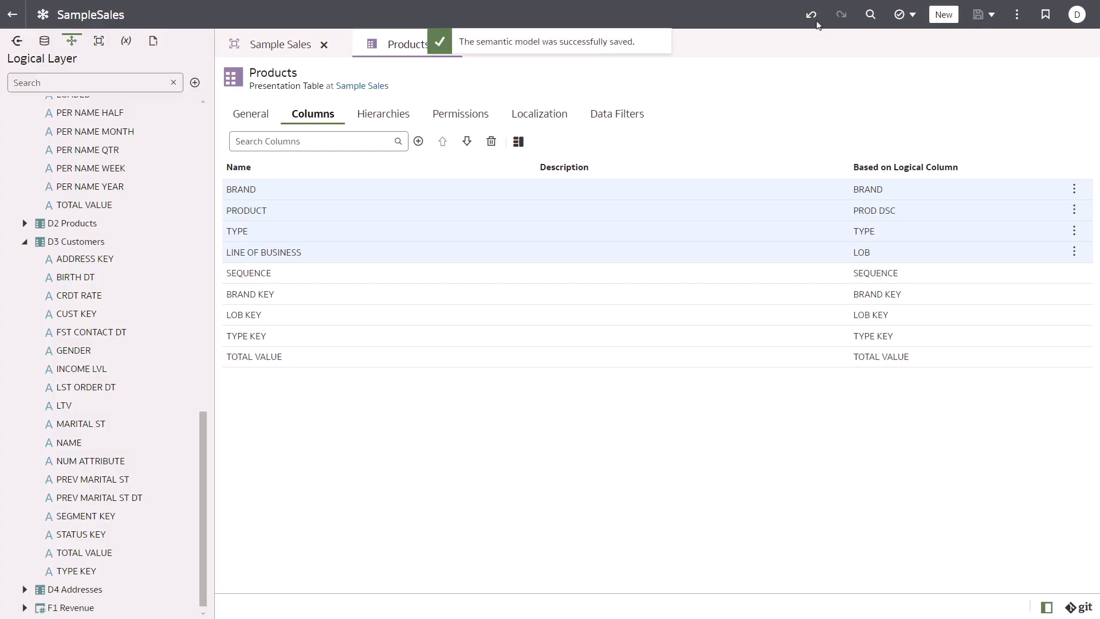
pyautogui.click(444, 46)
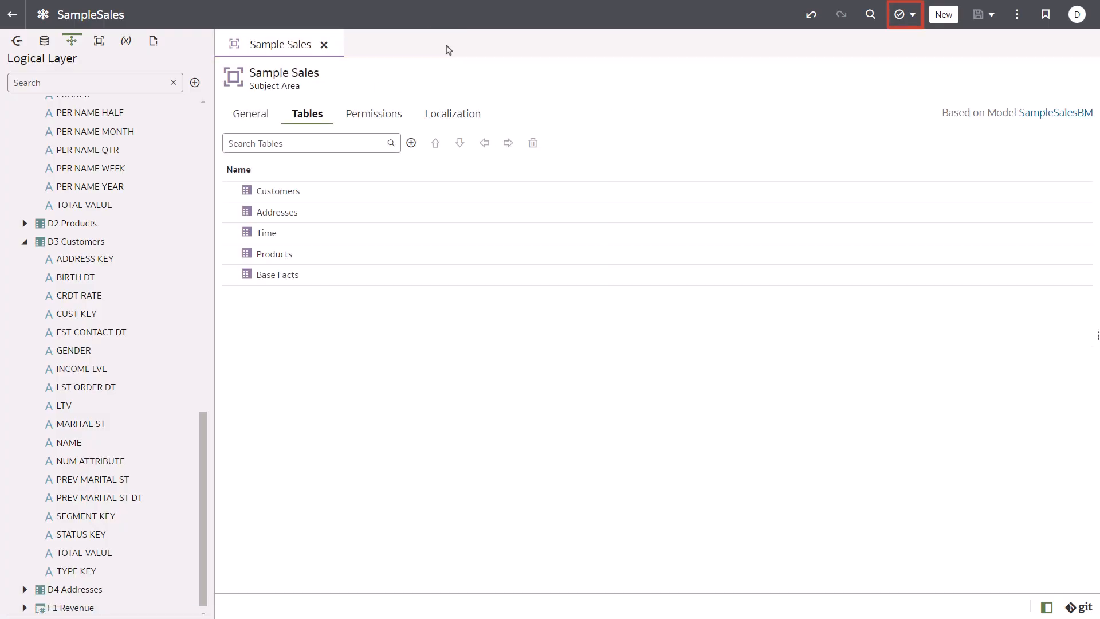
# - Run the consistency check and the advanced checks on the semantic model, then close the check results
pyautogui.click(901, 16)
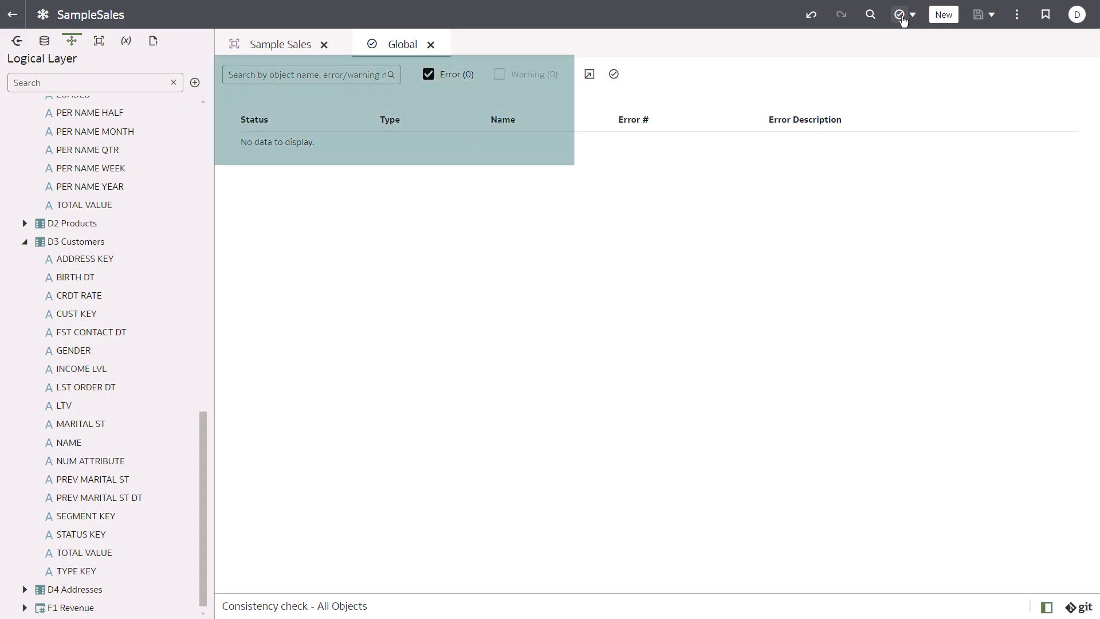
pyautogui.click(911, 16)
pyautogui.click(925, 74)
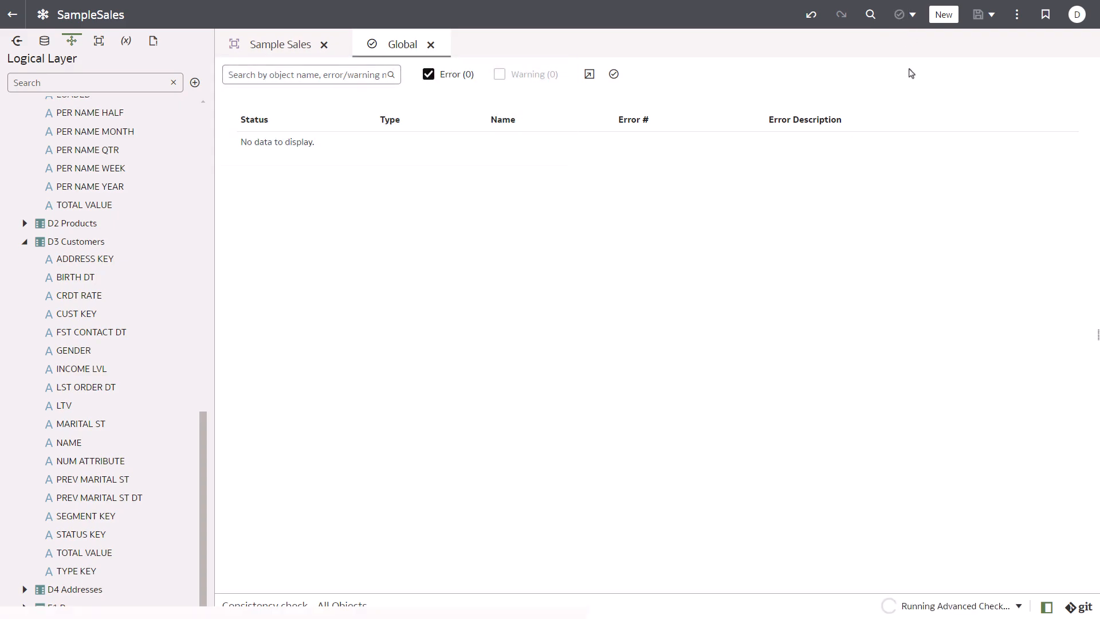
pyautogui.click(430, 45)
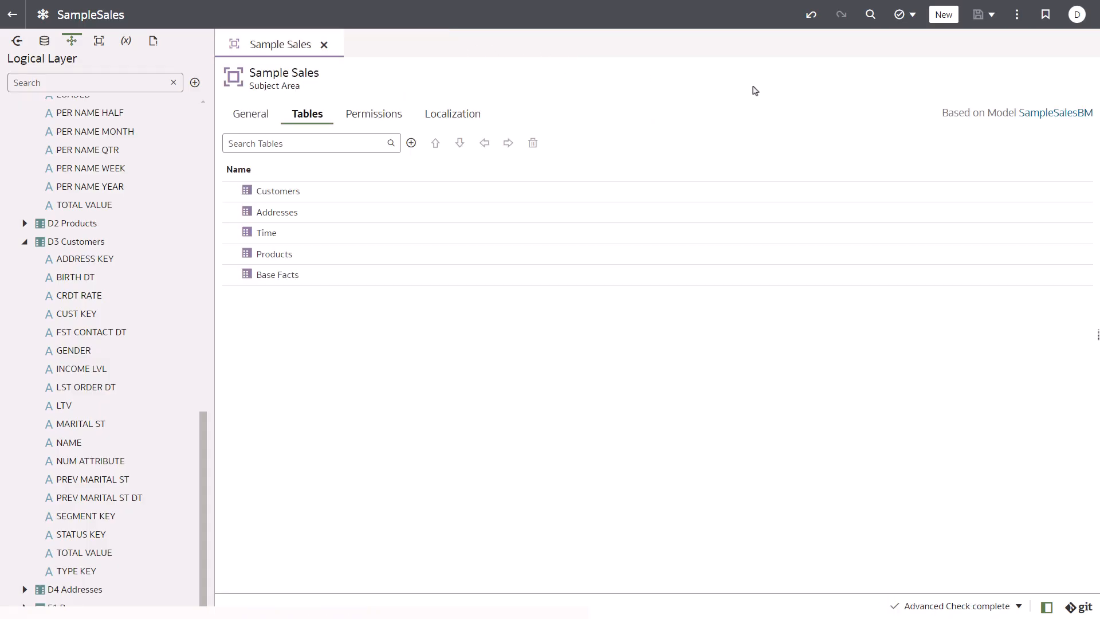
# - Deploy the SampleSales semantic model
pyautogui.click(1024, 16)
pyautogui.click(941, 39)
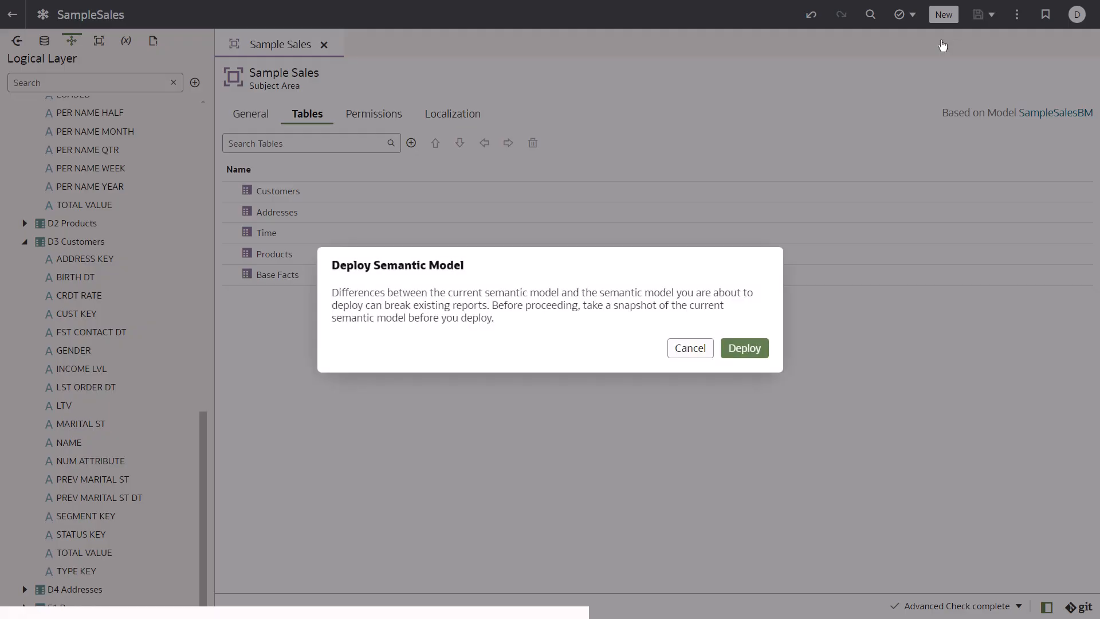
pyautogui.click(745, 350)
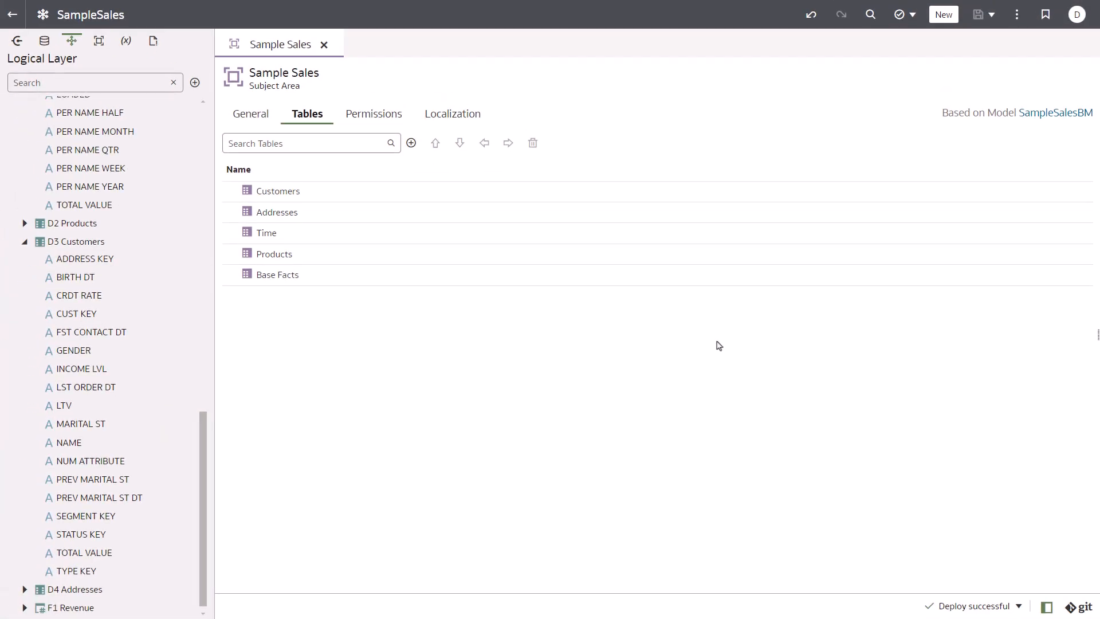
# - Leave the semantic model and create a new workbook with the Sample Sales subject area as its data
pyautogui.click(13, 15)
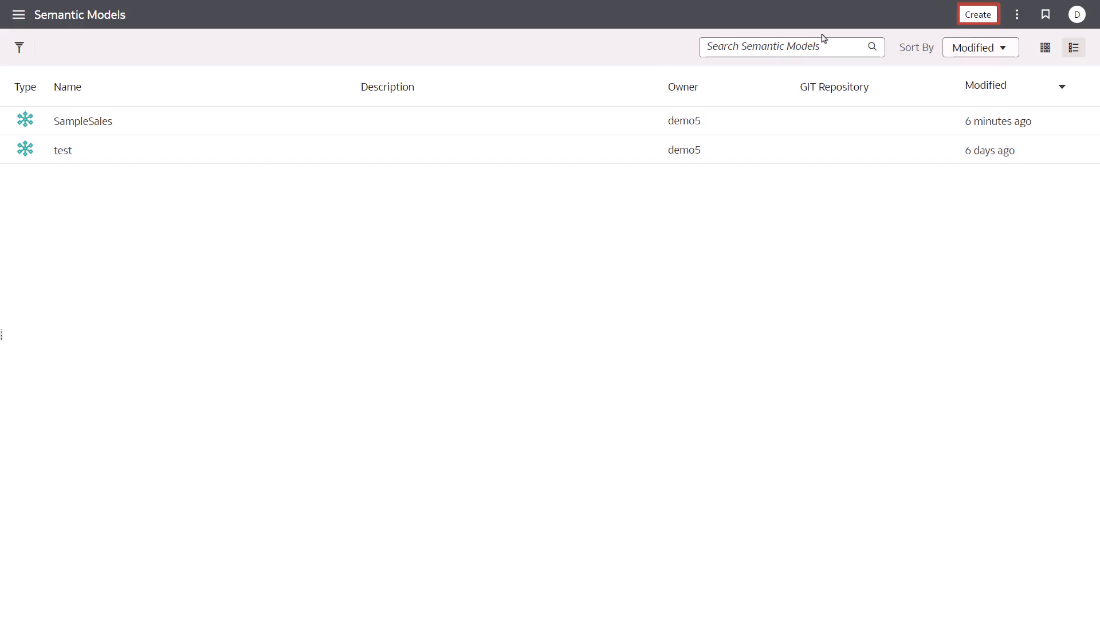
pyautogui.click(993, 19)
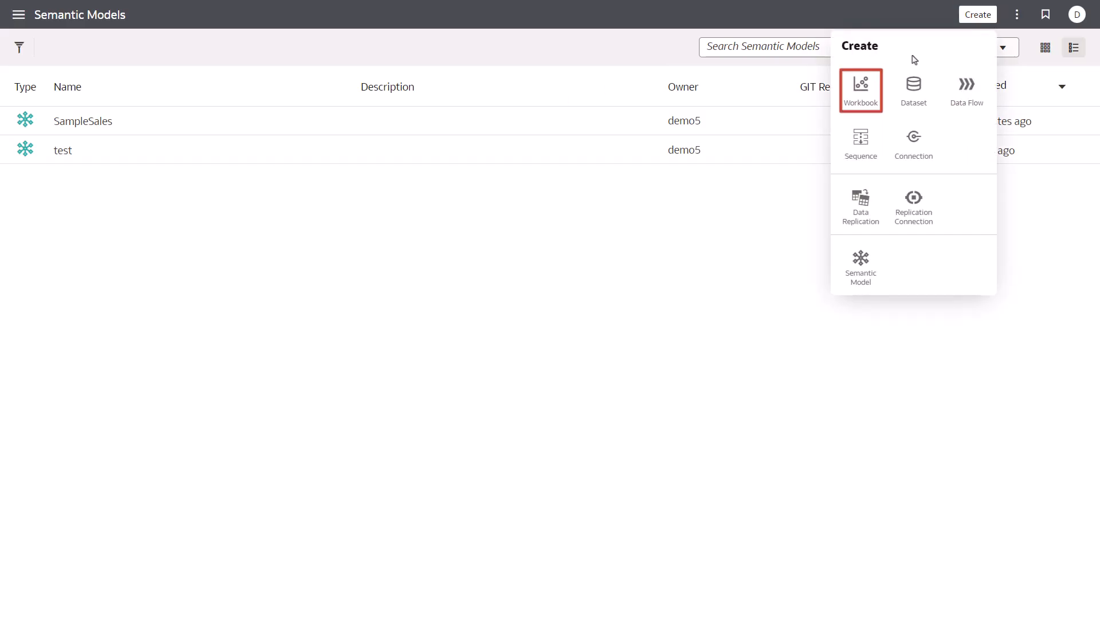
pyautogui.click(866, 91)
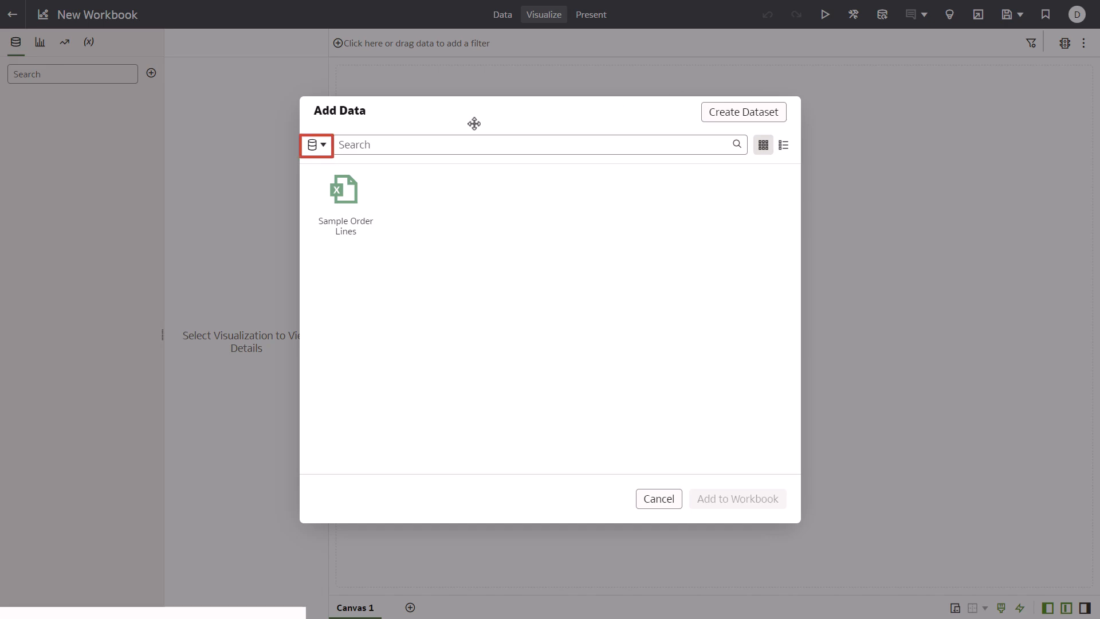
pyautogui.click(324, 146)
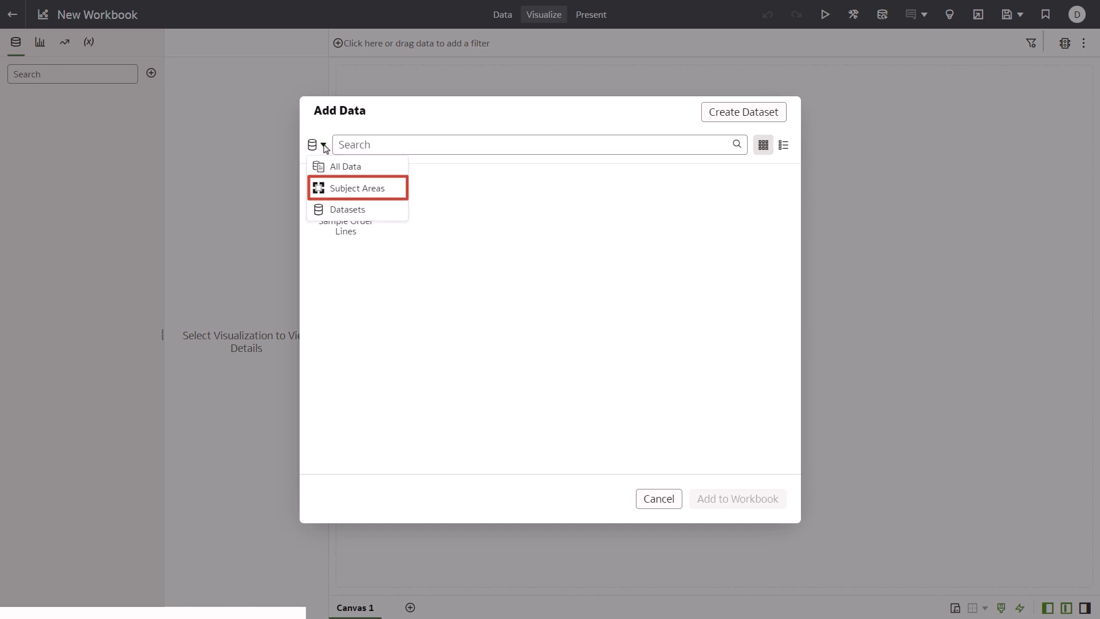
pyautogui.click(331, 190)
pyautogui.doubleClick(349, 194)
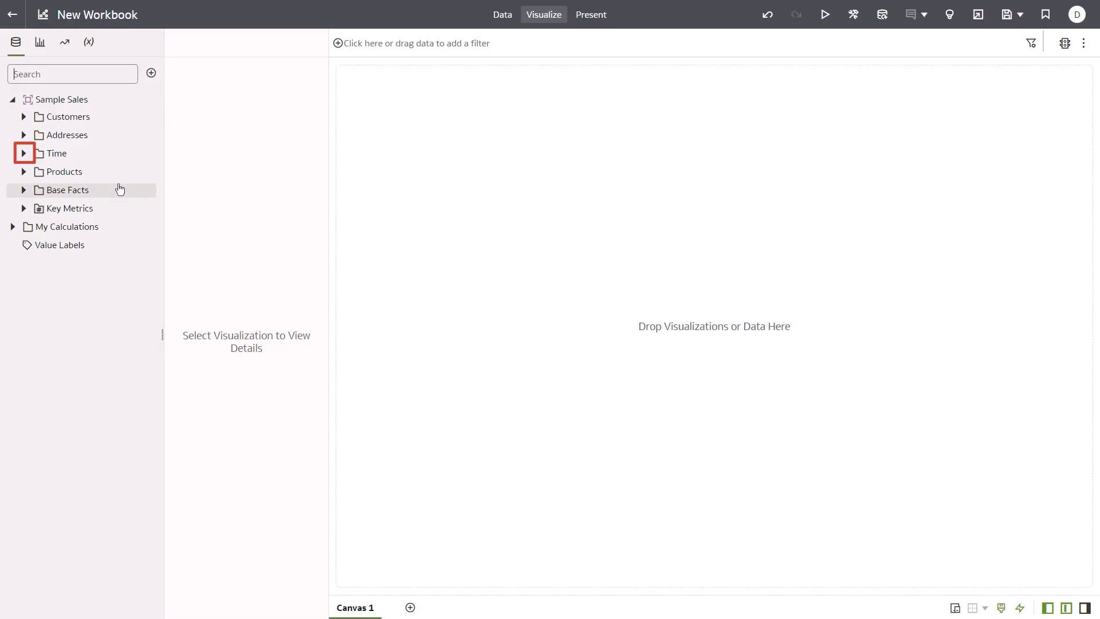
# - Create a table visualization from PER NAME YEAR in Time, TYPE in Products and REVENUE in Base Facts
pyautogui.click(24, 155)
pyautogui.click(24, 299)
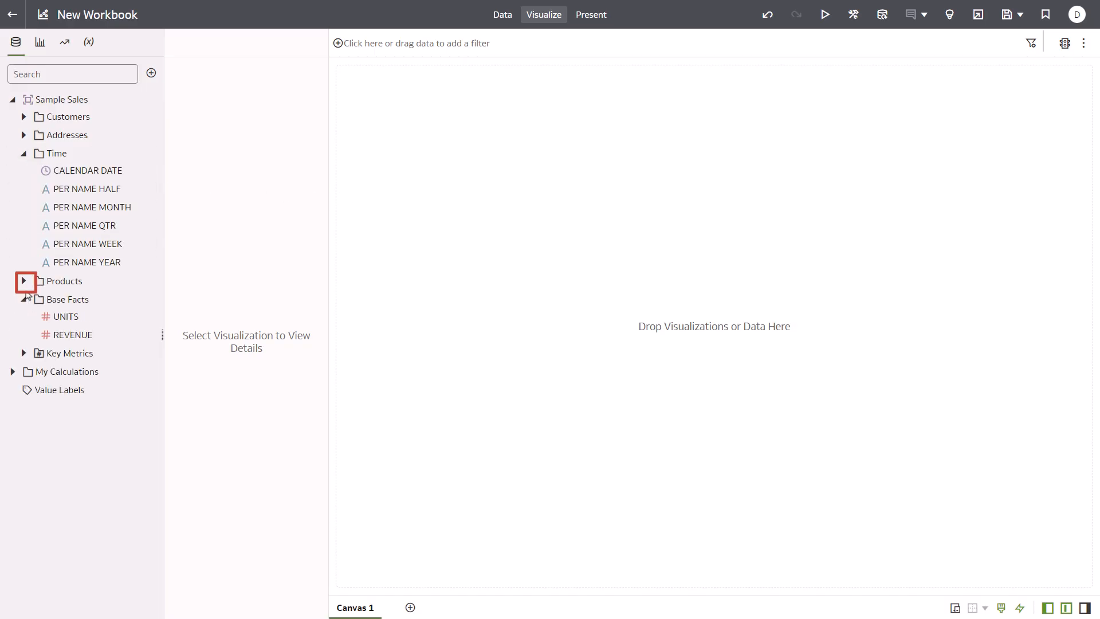
pyautogui.click(23, 281)
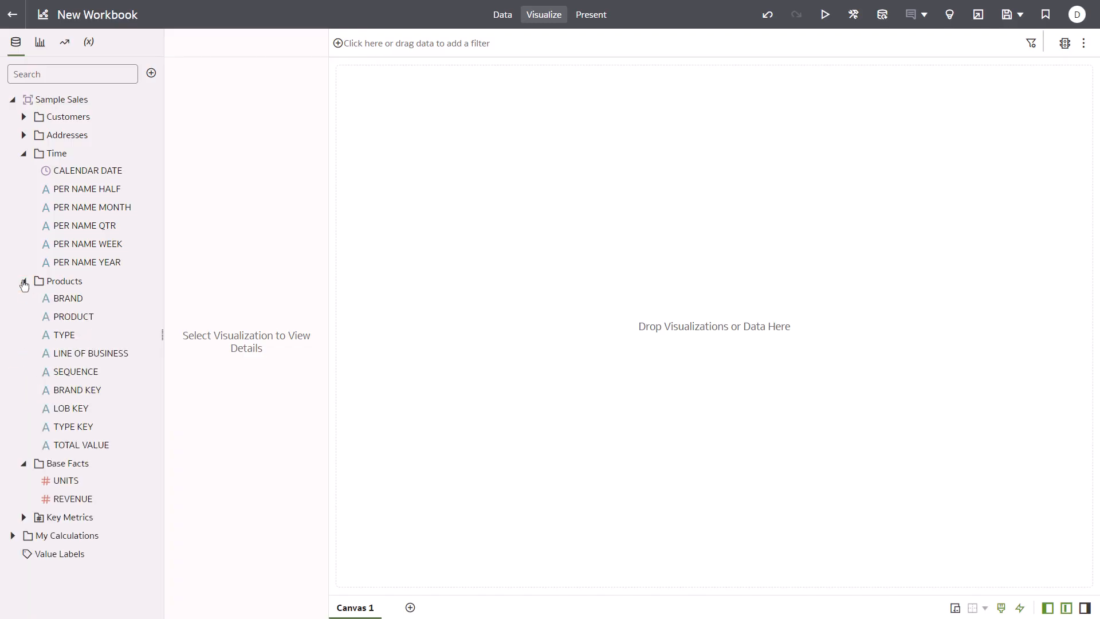
pyautogui.keyDown('ctrl'); pyautogui.click(80, 263); pyautogui.keyUp('ctrl')
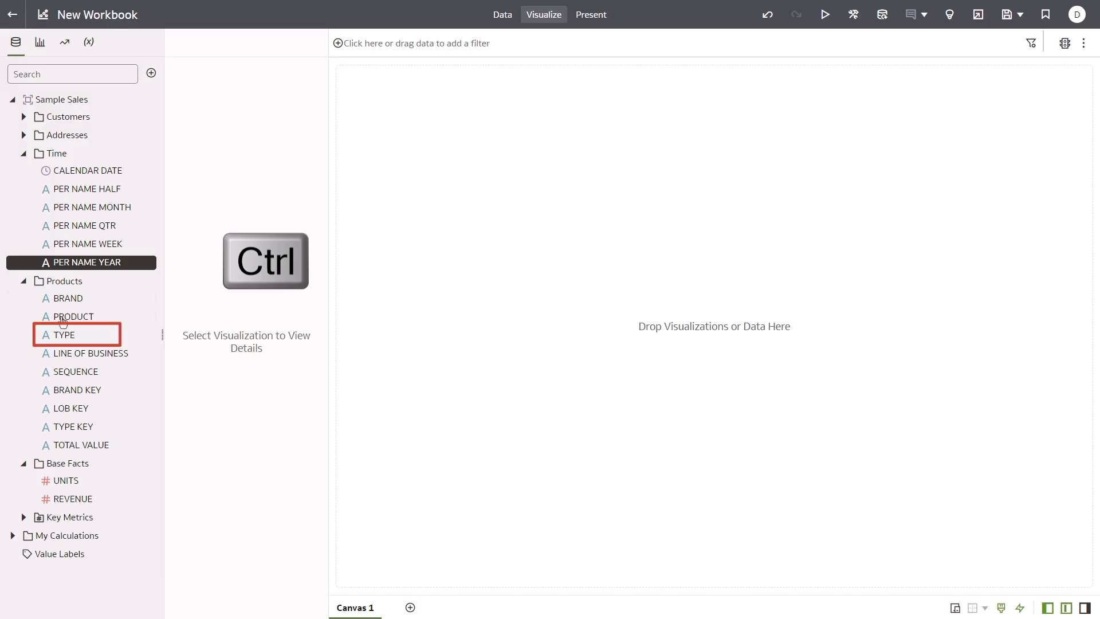
pyautogui.keyDown('ctrl'); pyautogui.click(63, 336); pyautogui.keyUp('ctrl')
pyautogui.keyDown('ctrl'); pyautogui.click(73, 500); pyautogui.keyUp('ctrl')
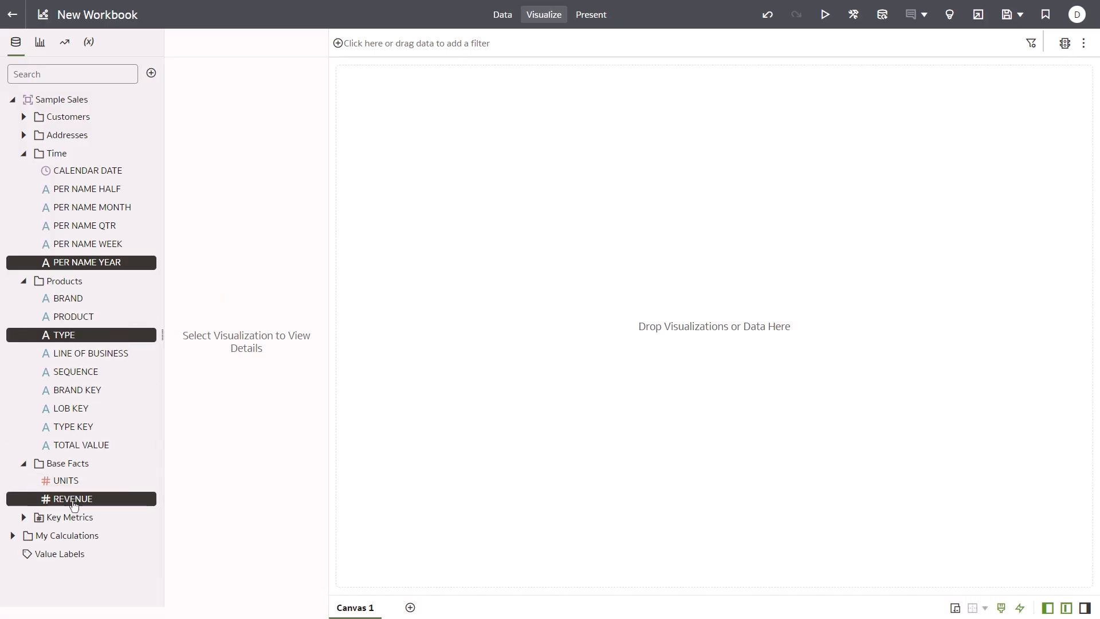
pyautogui.rightClick(73, 502)
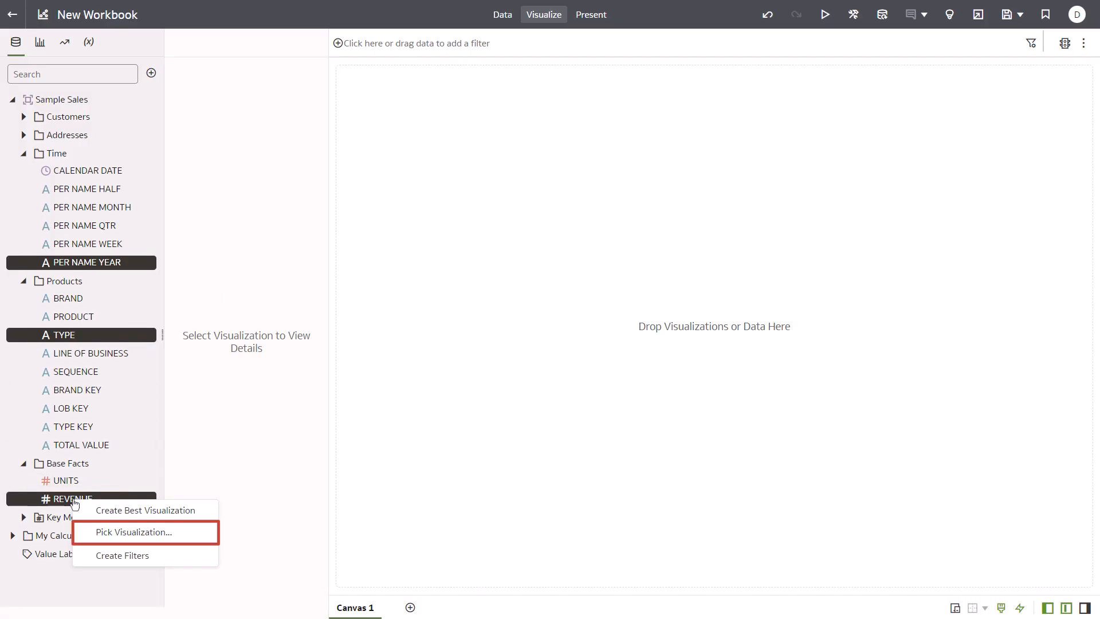
pyautogui.click(121, 530)
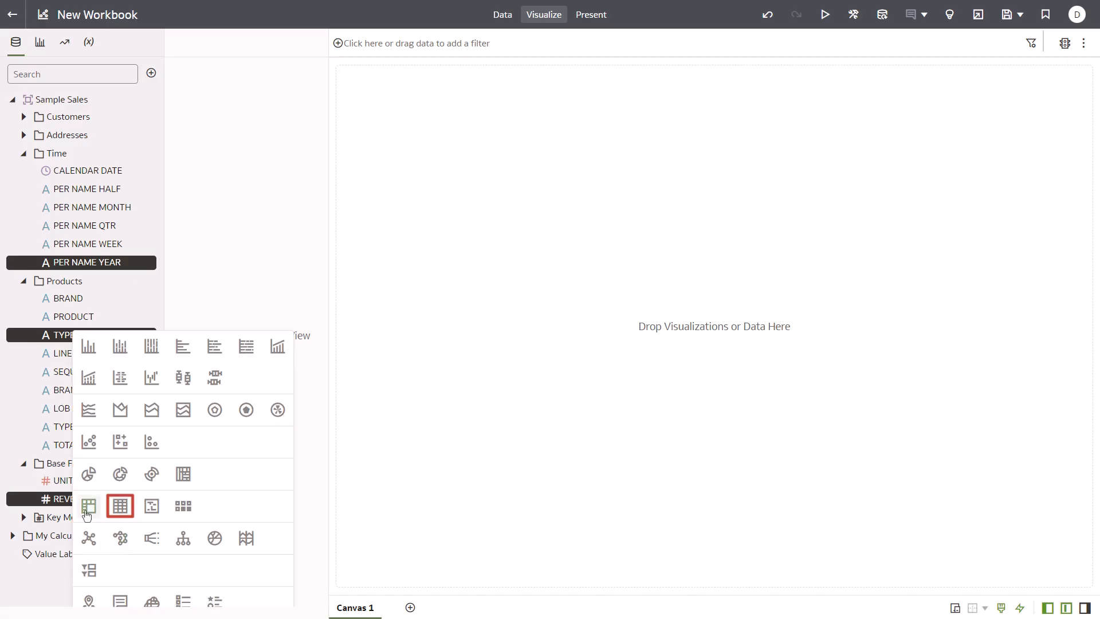
pyautogui.click(118, 507)
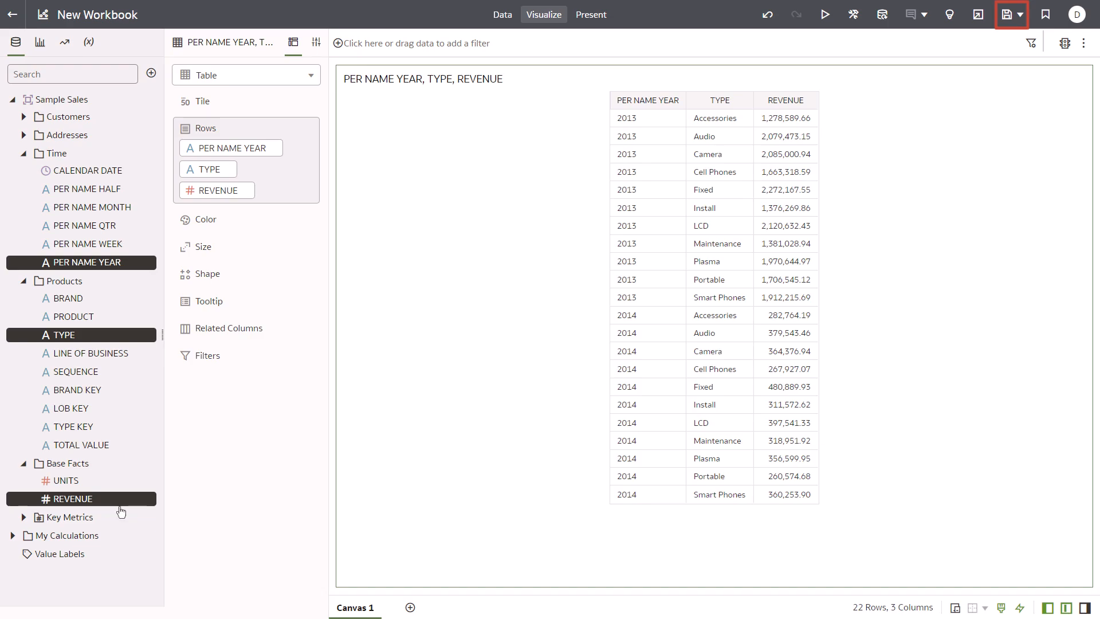
# - Save the workbook as Validate SM in My Folders
pyautogui.click(1003, 19)
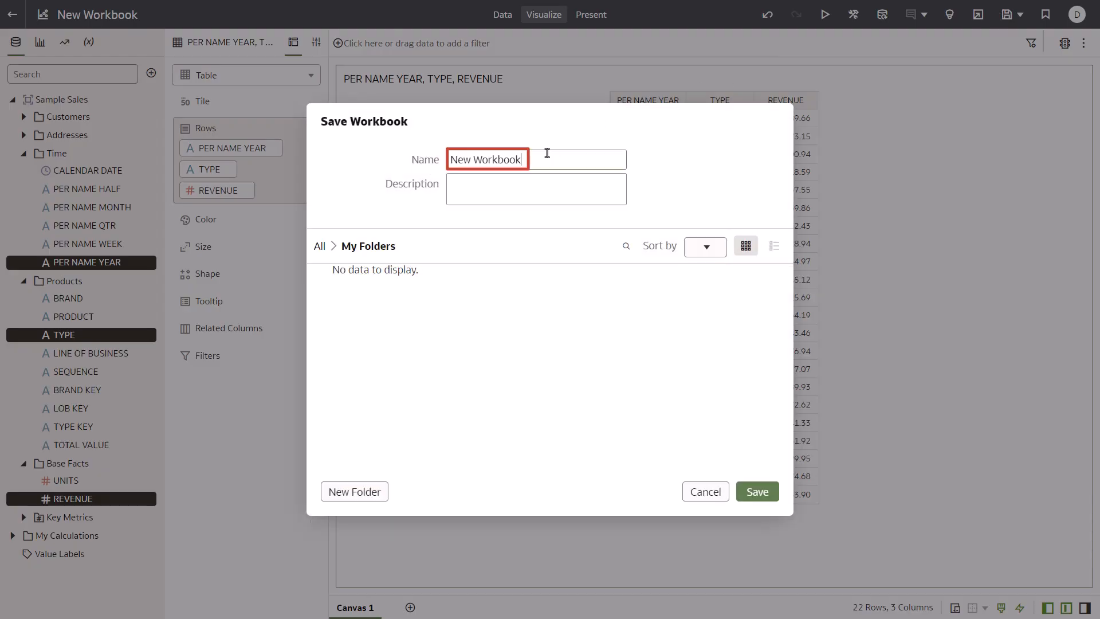
pyautogui.moveTo(542, 159); pyautogui.dragTo(402, 163)
pyautogui.write('Validate SM')
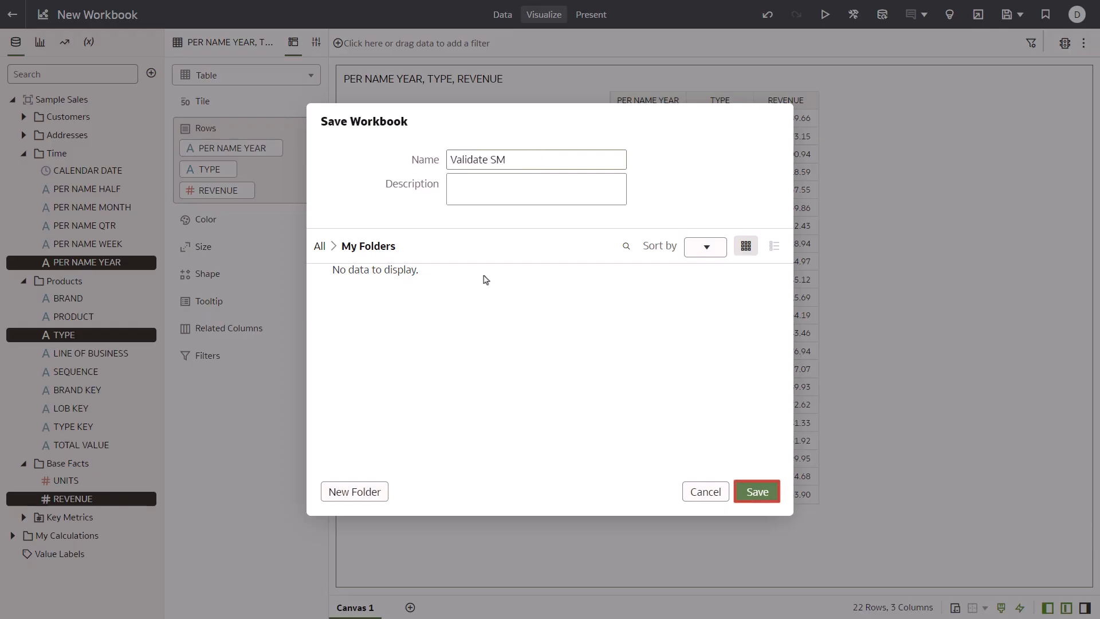
pyautogui.click(757, 493)
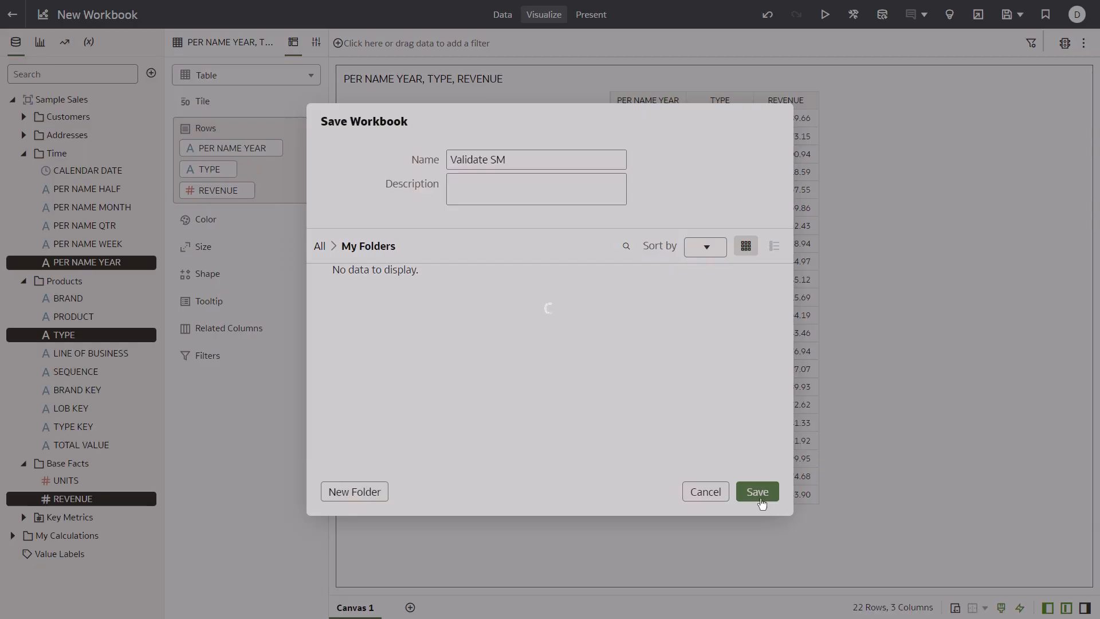